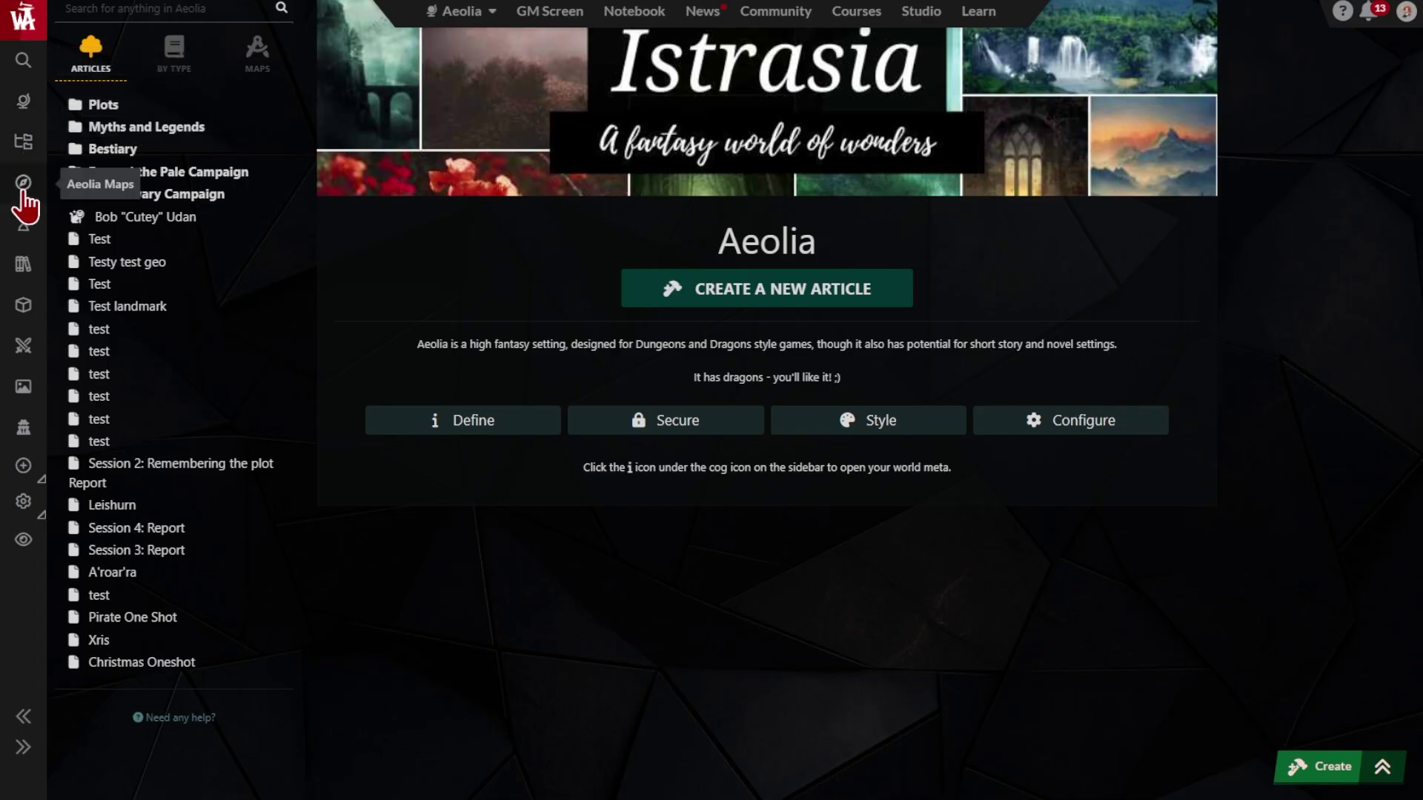
# Open the world's Maps panel listing its existing maps, glancing at the City map on the way
pyautogui.click(22, 190)
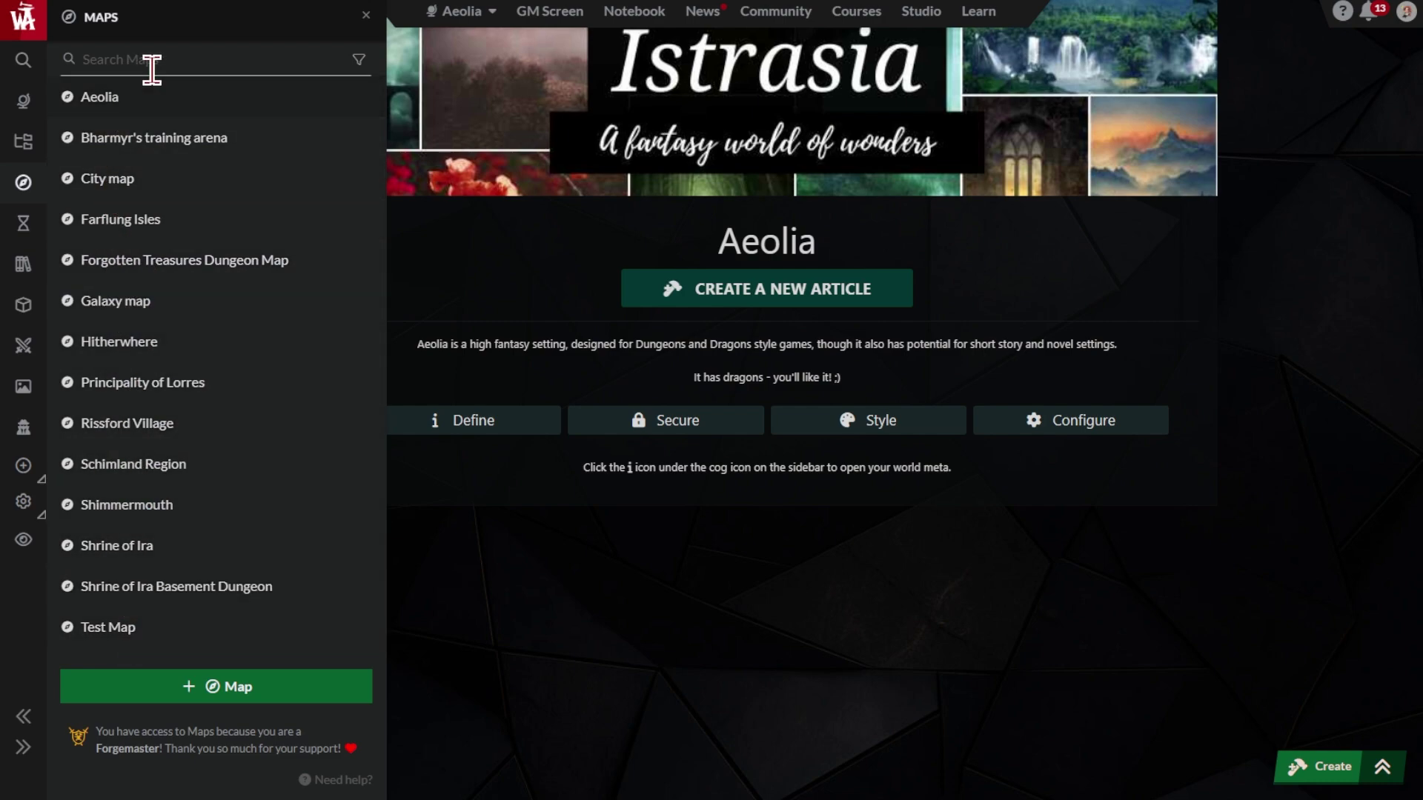
pyautogui.click(108, 185)
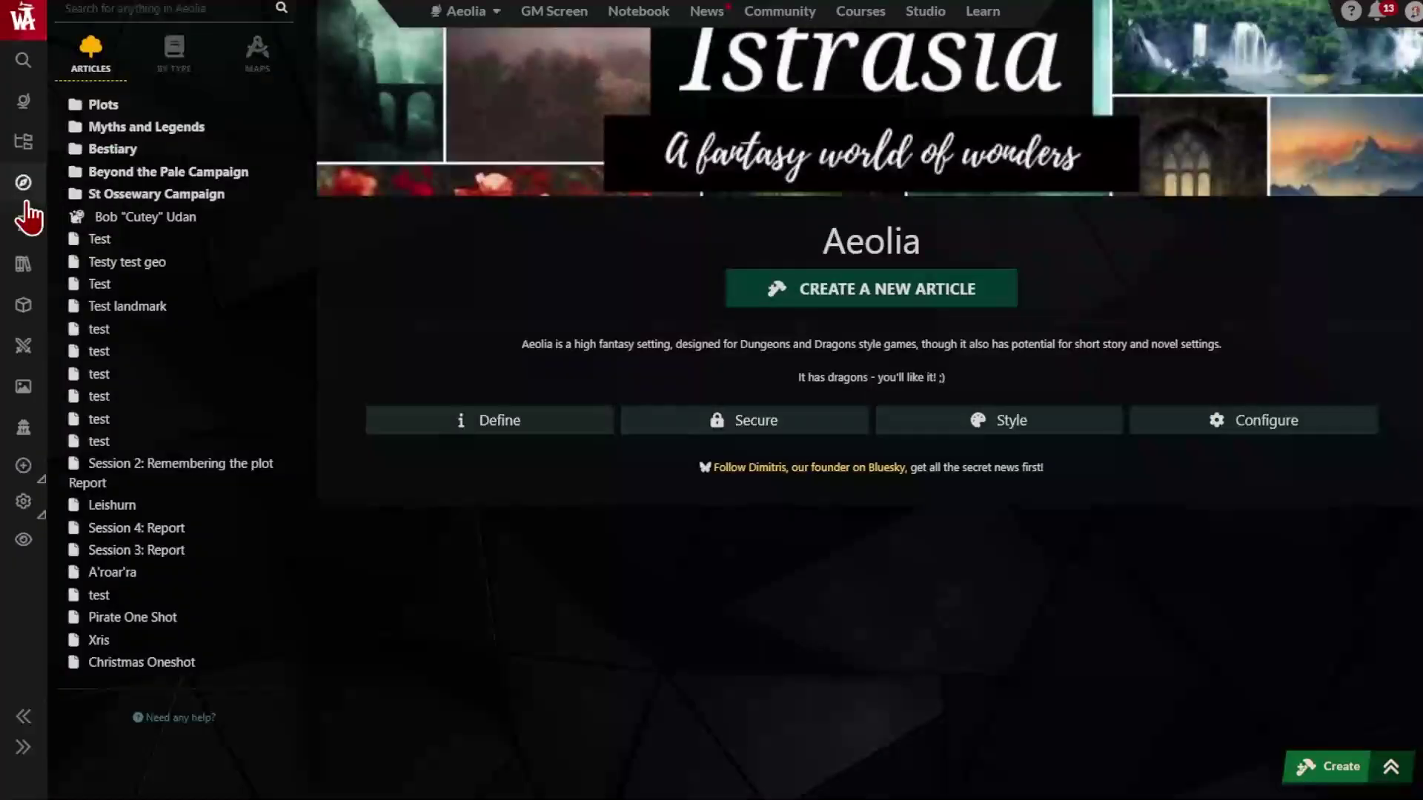
pyautogui.click(27, 202)
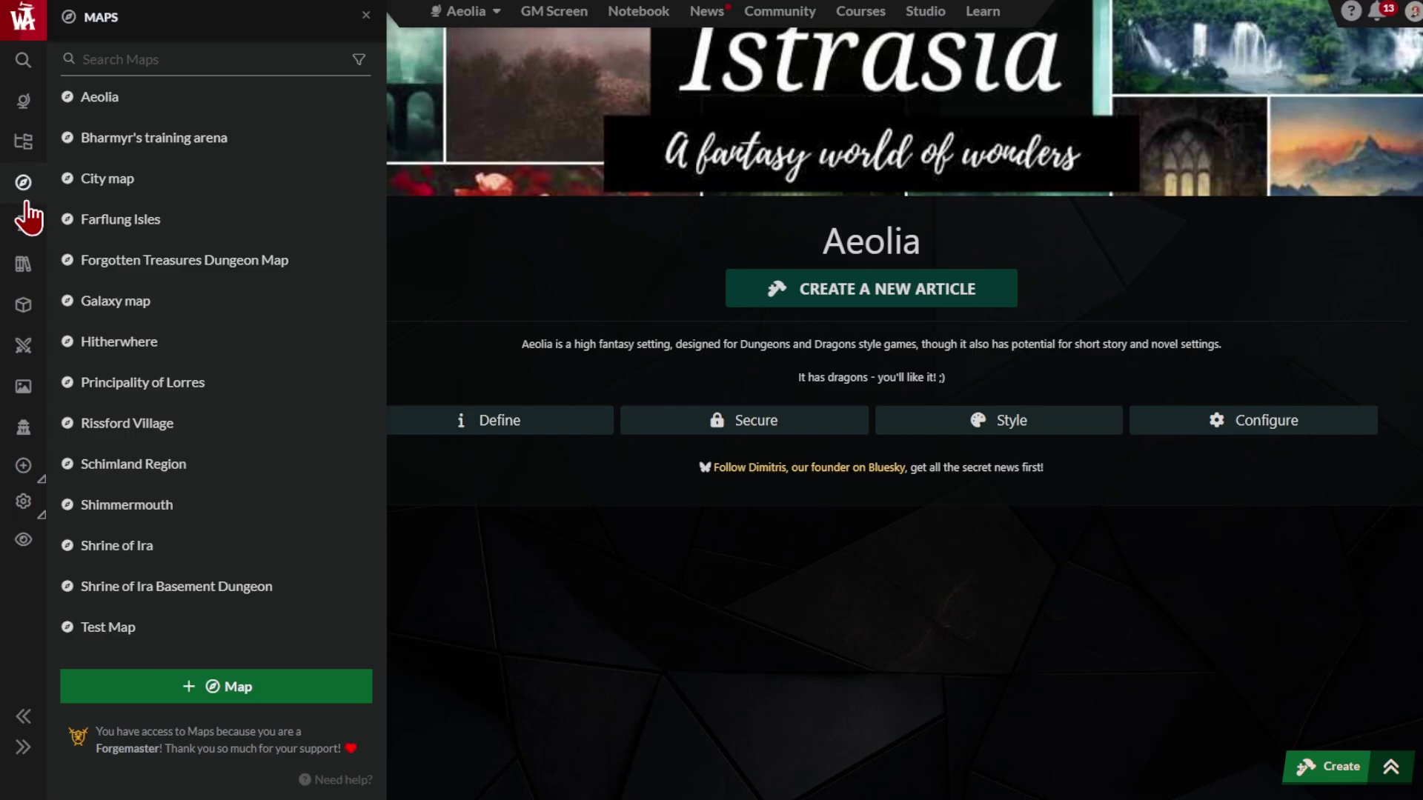
# Create a new map titled 'Forgotten Isles' and upload its map image
pyautogui.click(298, 704)
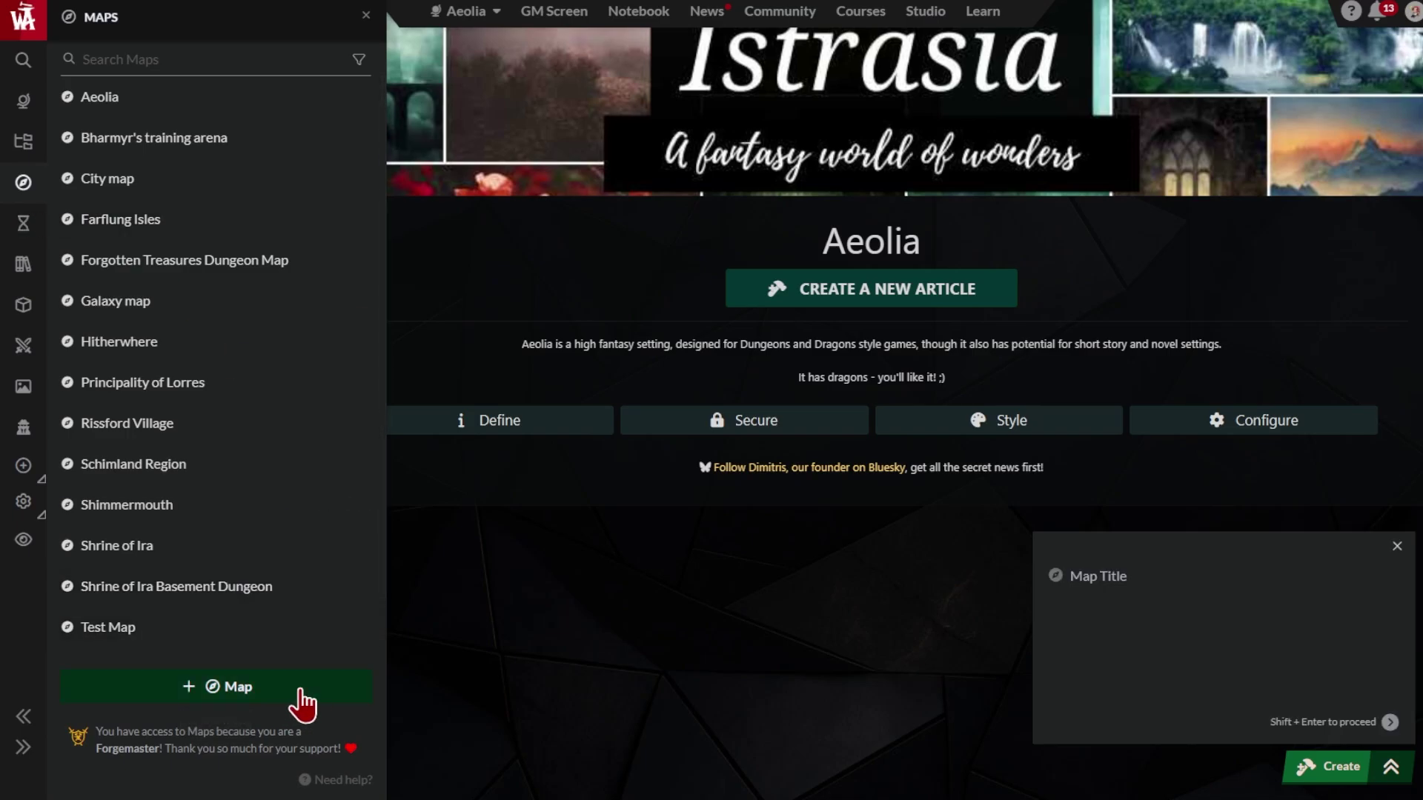
pyautogui.click(1181, 569)
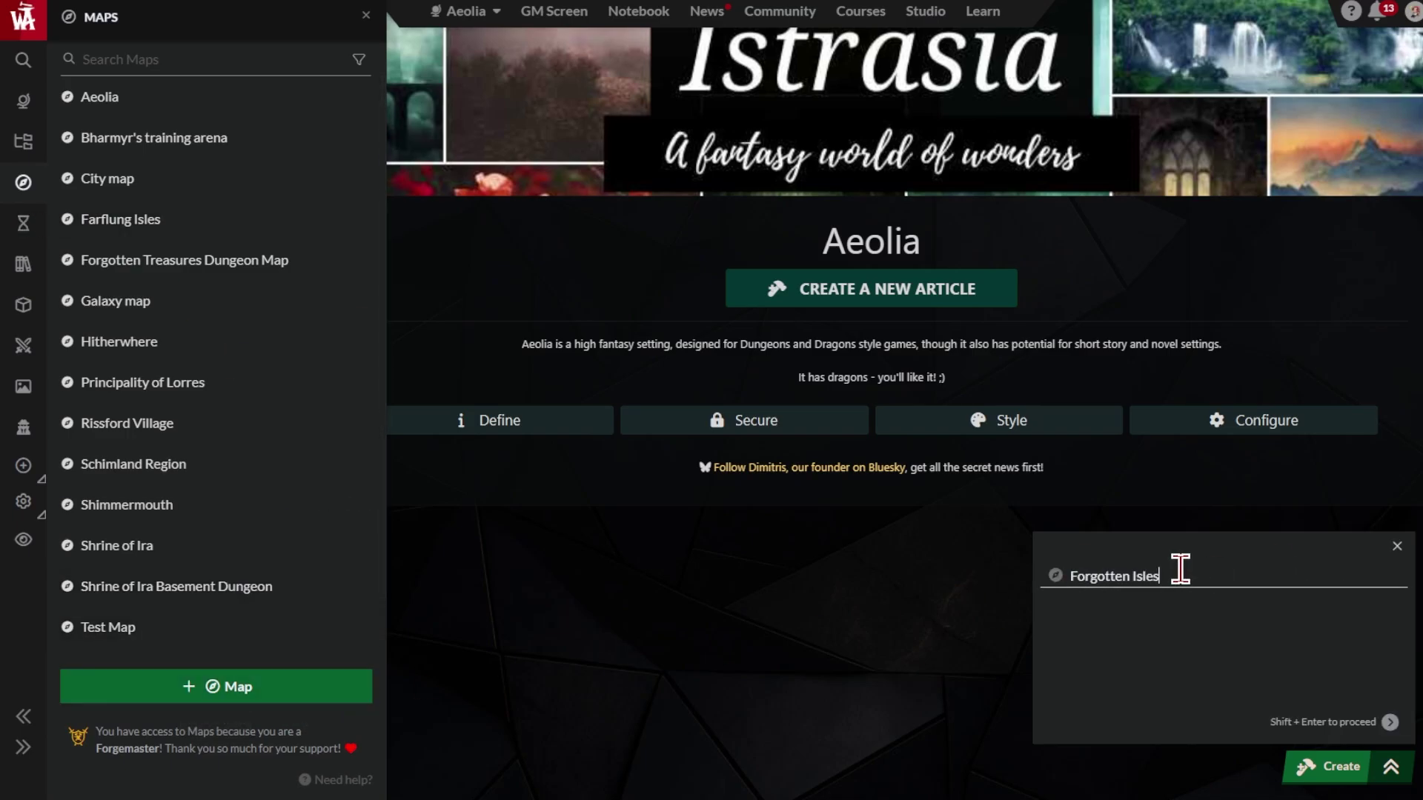
pyautogui.click(1389, 723)
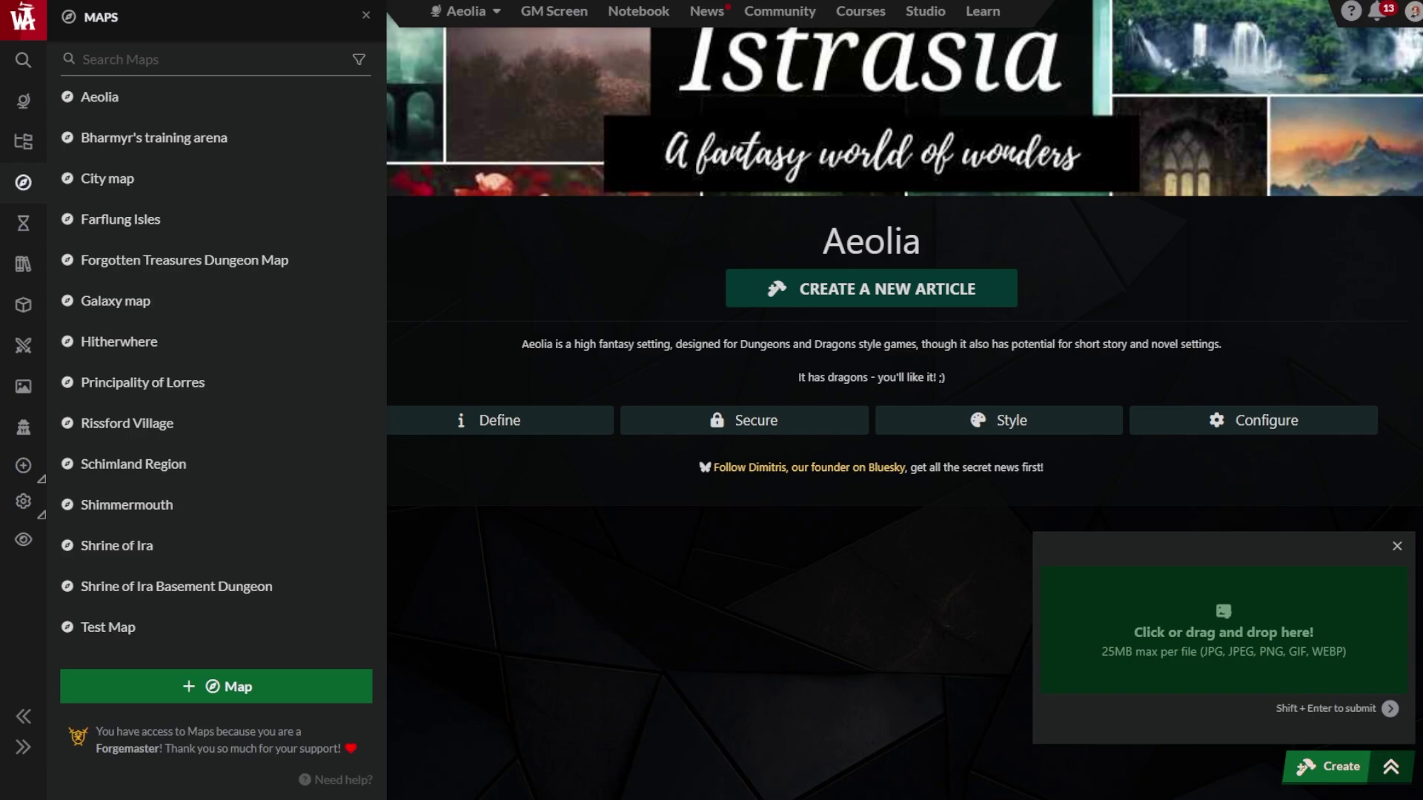
pyautogui.moveTo(1422, 664); pyautogui.dragTo(1211, 664)
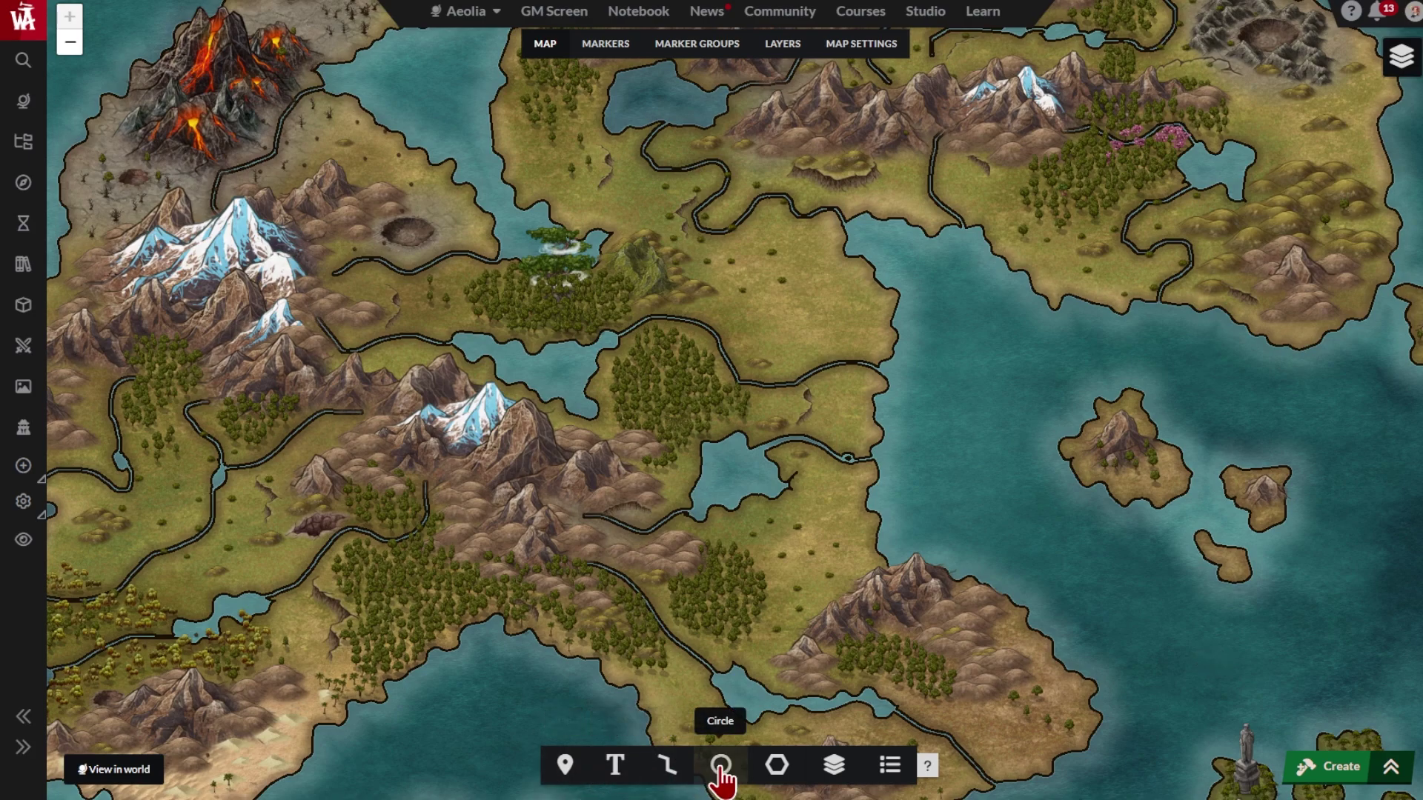
# Place a pin beside the central lake and choose the blue castle icon
pyautogui.click(928, 769)
pyautogui.scroll(-4, 1415, 45)
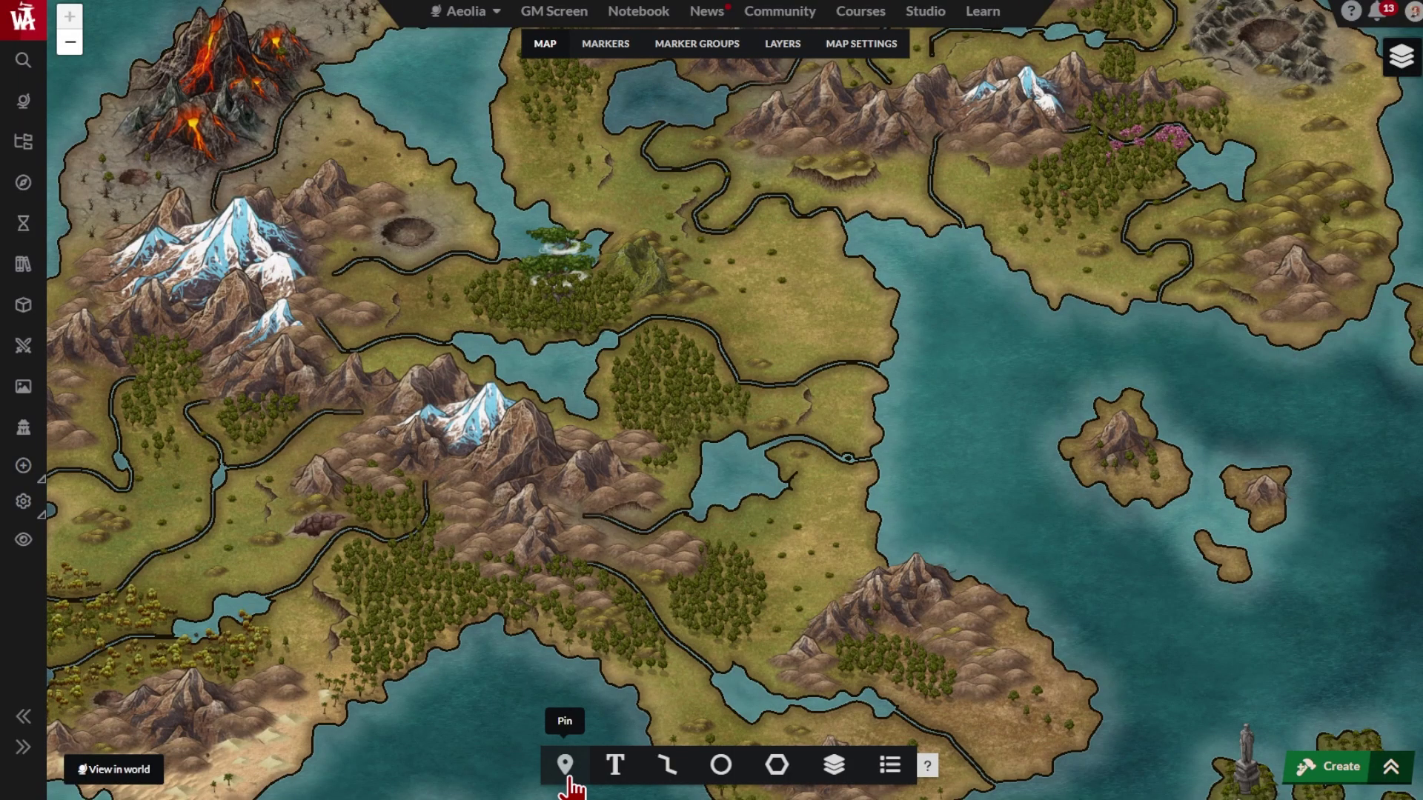
pyautogui.click(566, 771)
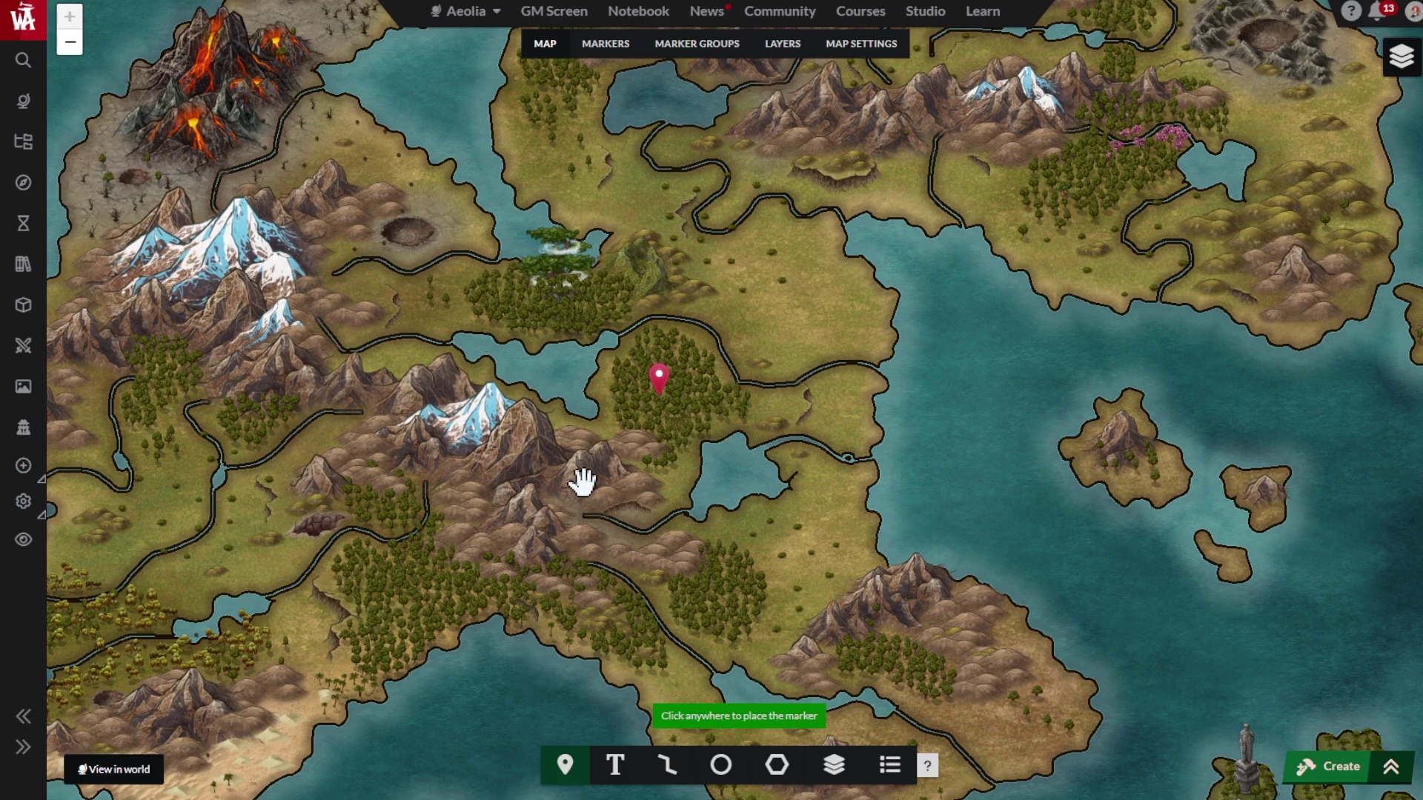
pyautogui.click(623, 328)
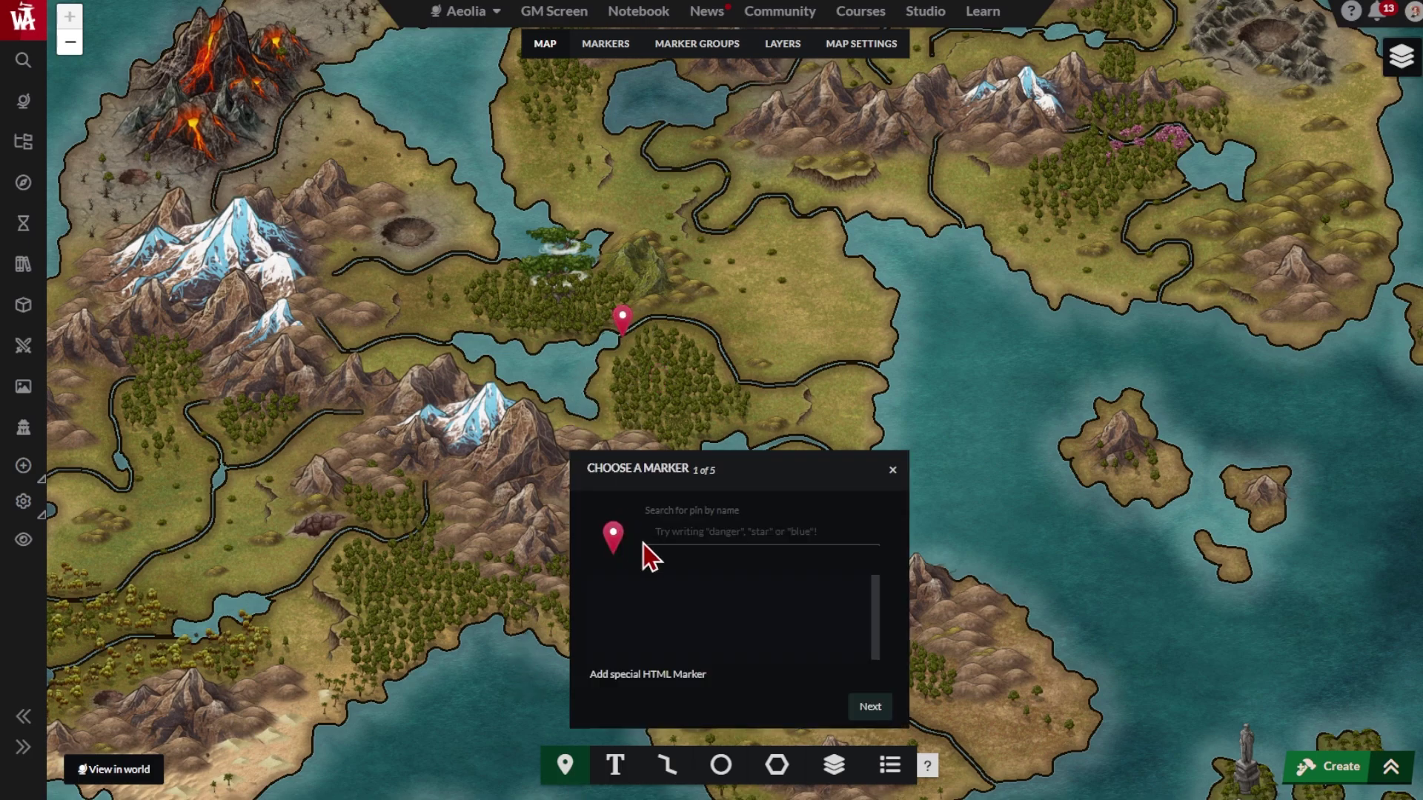
pyautogui.click(681, 535)
pyautogui.write('castle')
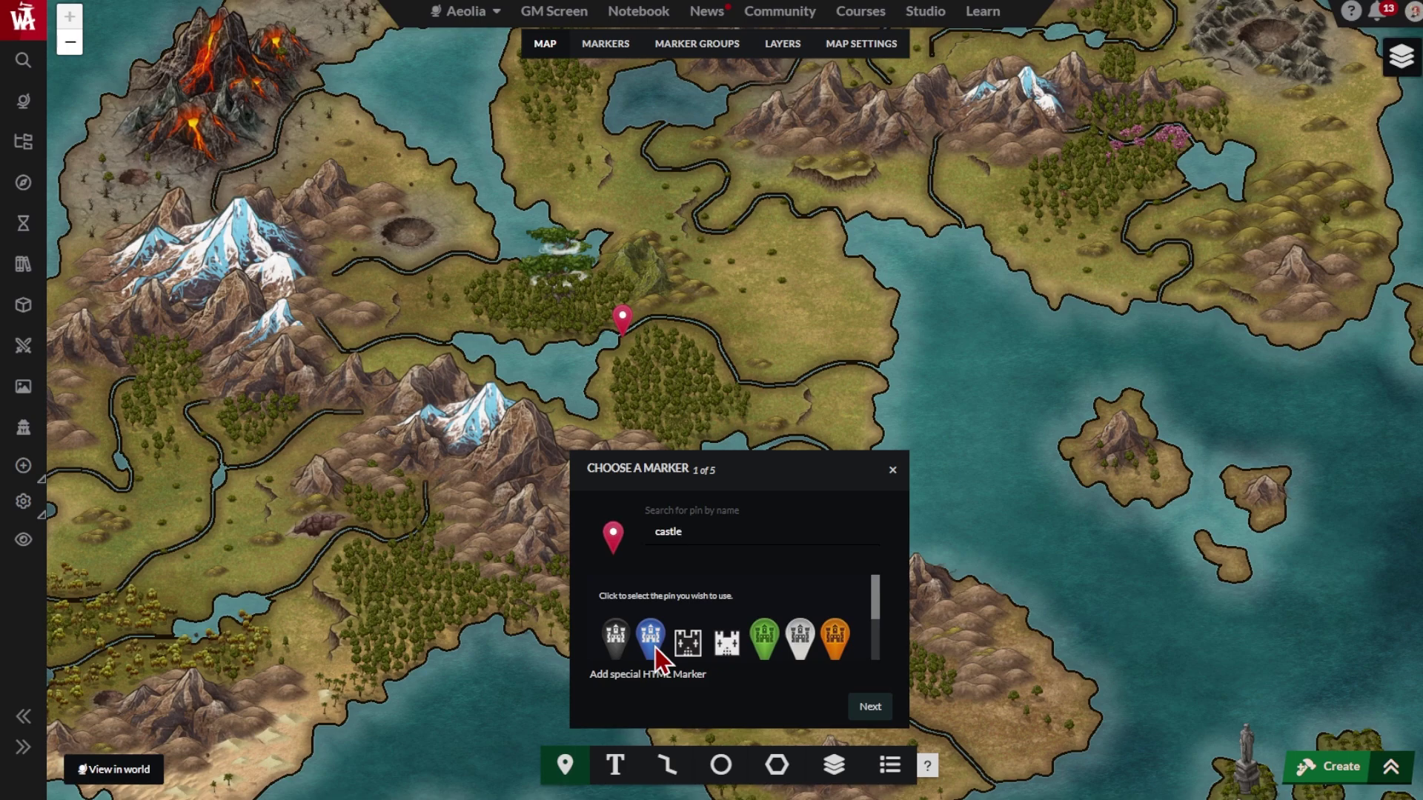
pyautogui.click(655, 648)
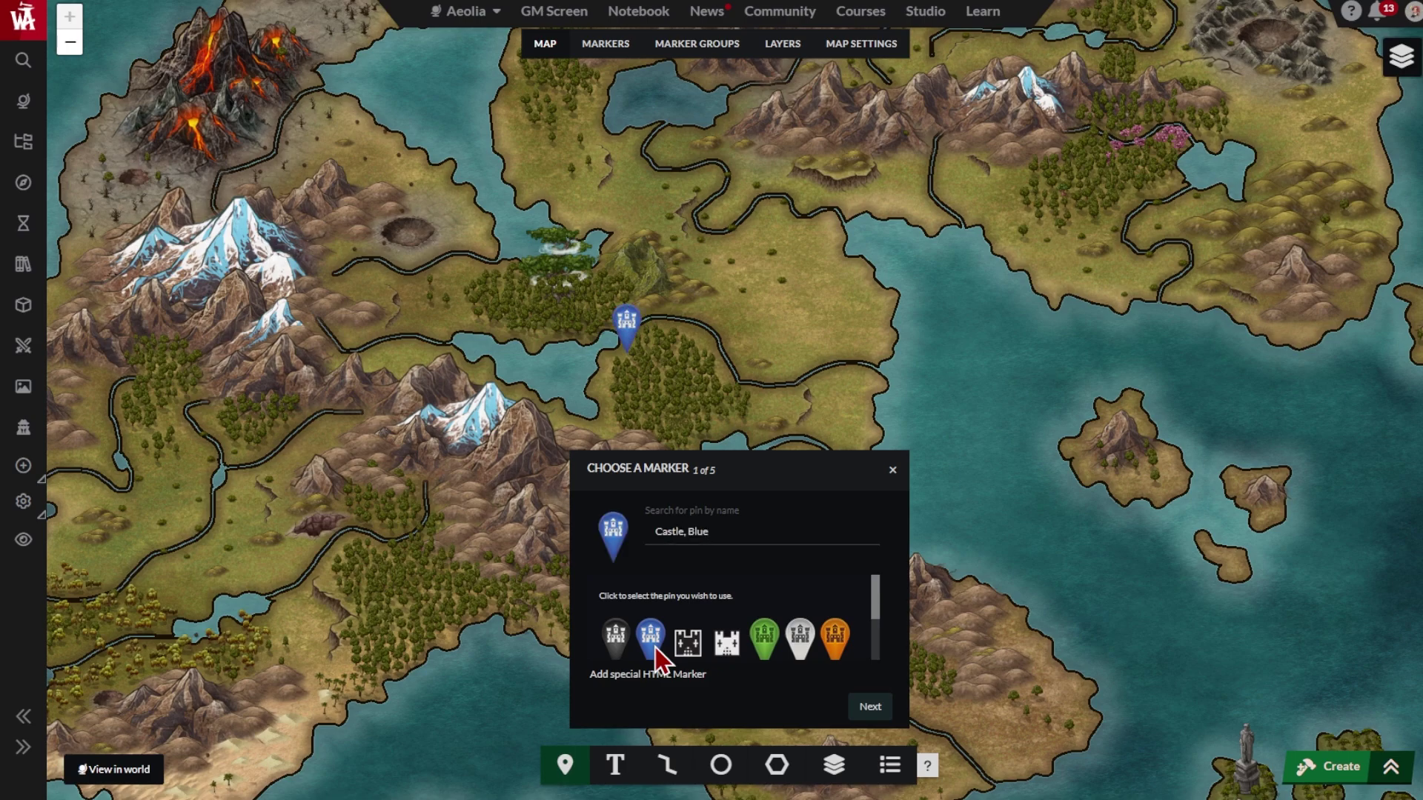
# Describe Lakemeer City as guarding the Silver Lake's outflow toward the Steaming Sea, and create the pin
pyautogui.click(871, 707)
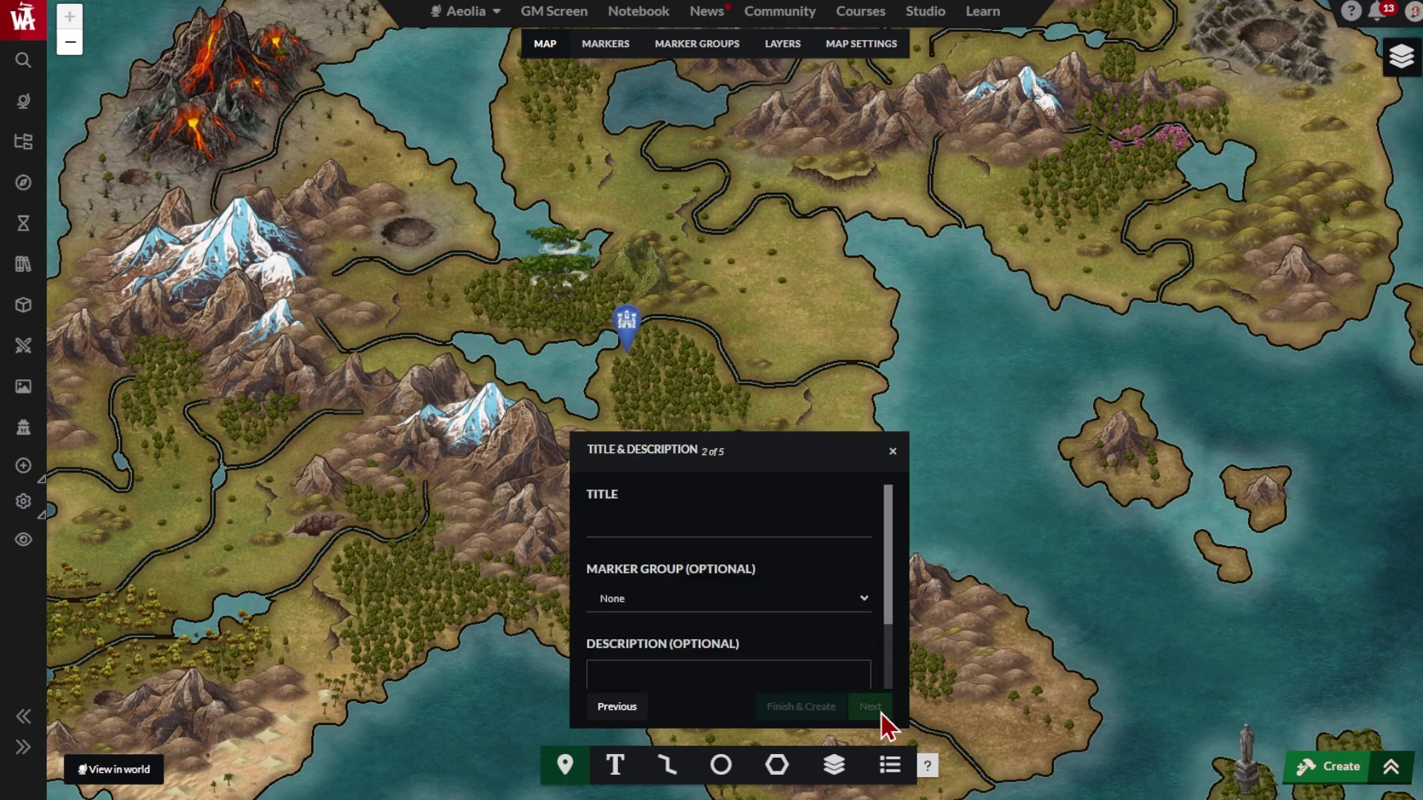
pyautogui.scroll(-1, 691, 524)
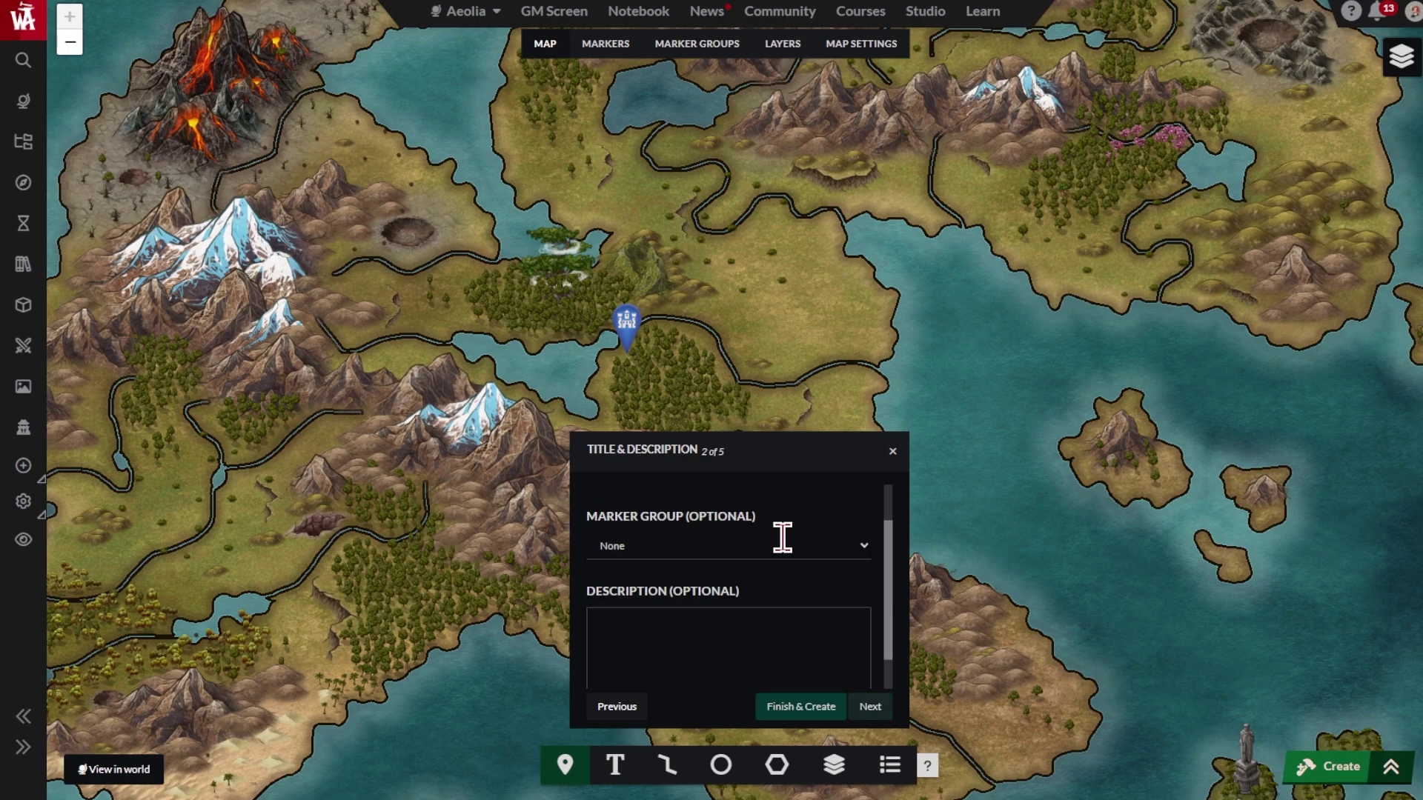
pyautogui.write('er city guards the outflow of the Silver Lake, towards the Steaming Sea')
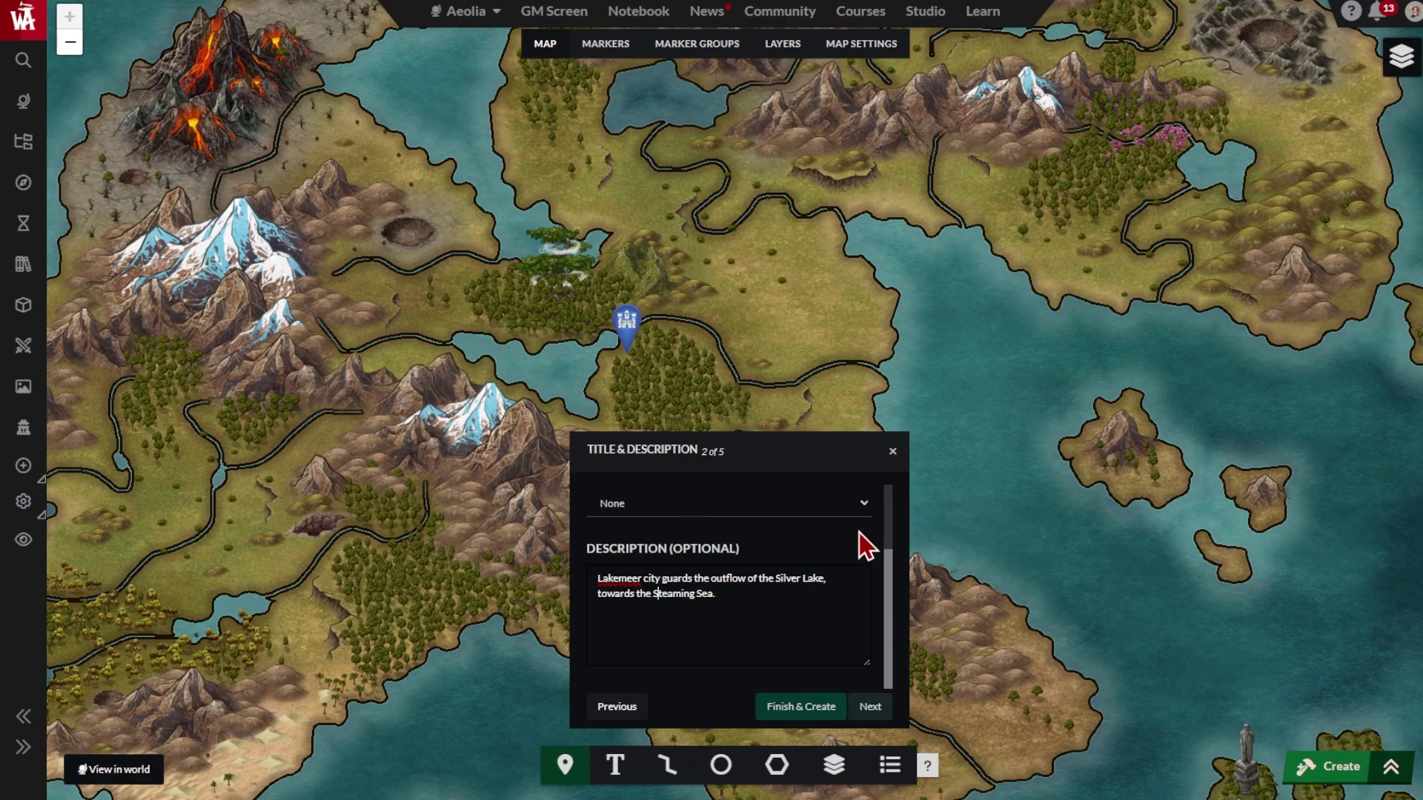
pyautogui.click(825, 715)
pyautogui.click(633, 340)
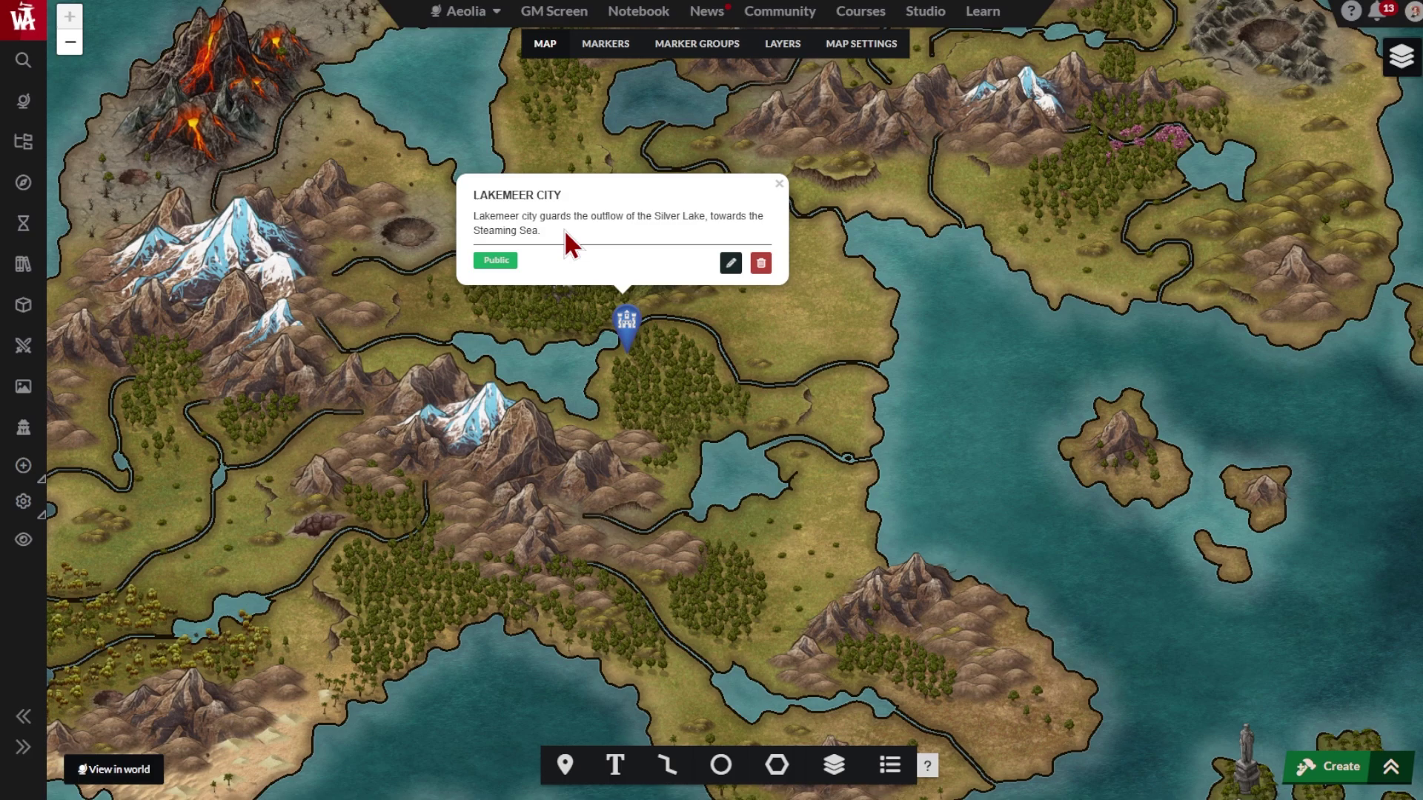
# Place a blue mountains pin in the central range titled The Horn Mountains
pyautogui.click(565, 765)
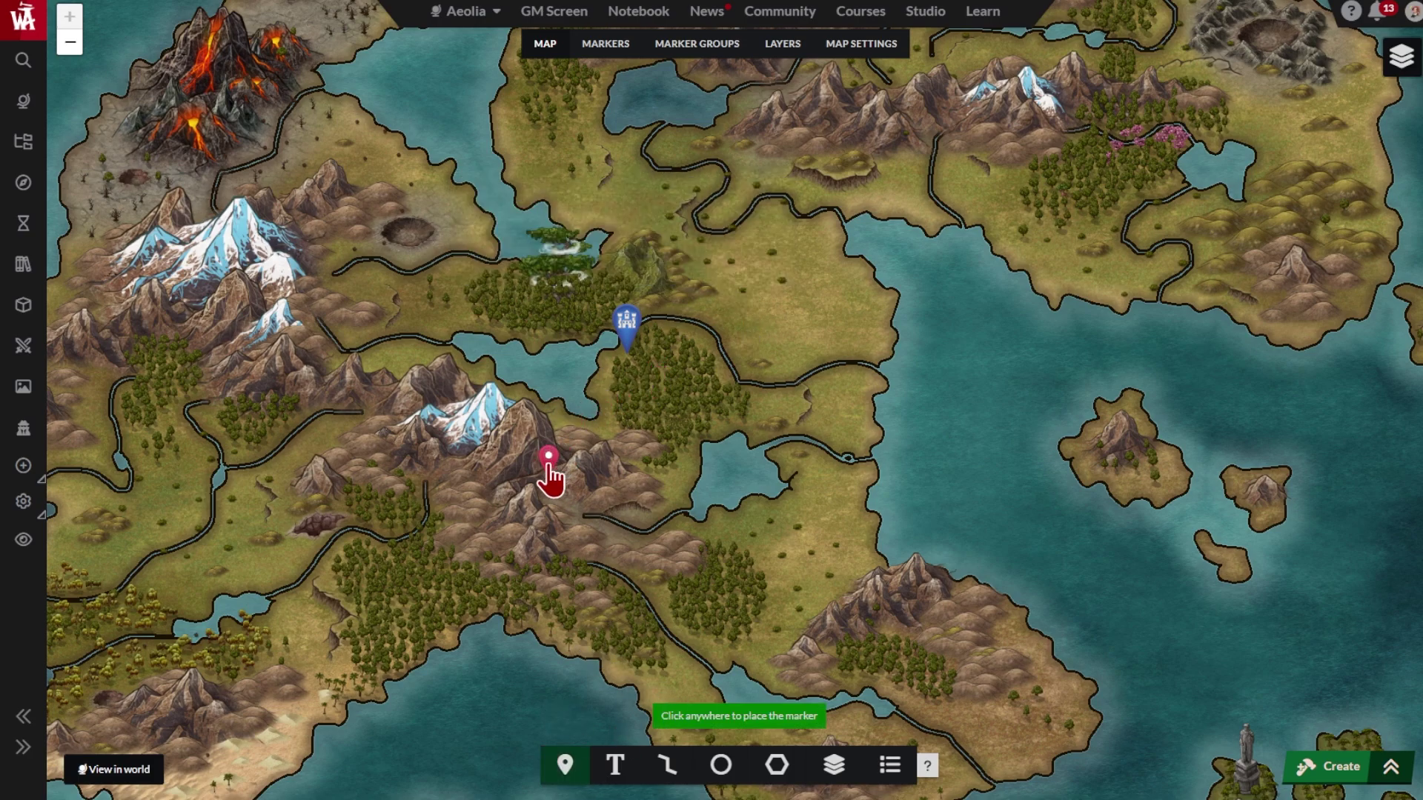
pyautogui.click(549, 461)
pyautogui.click(677, 540)
pyautogui.write('moun')
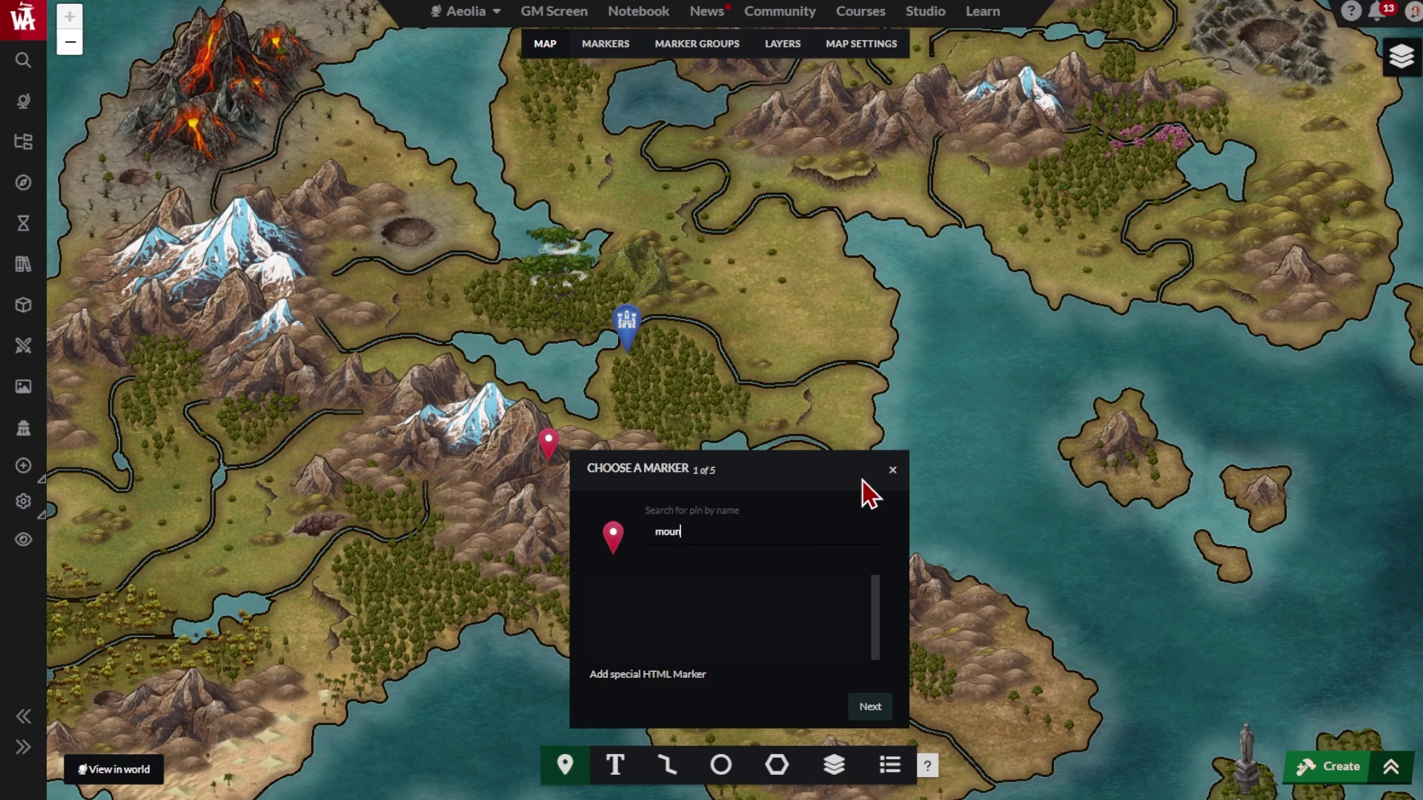
pyautogui.click(730, 639)
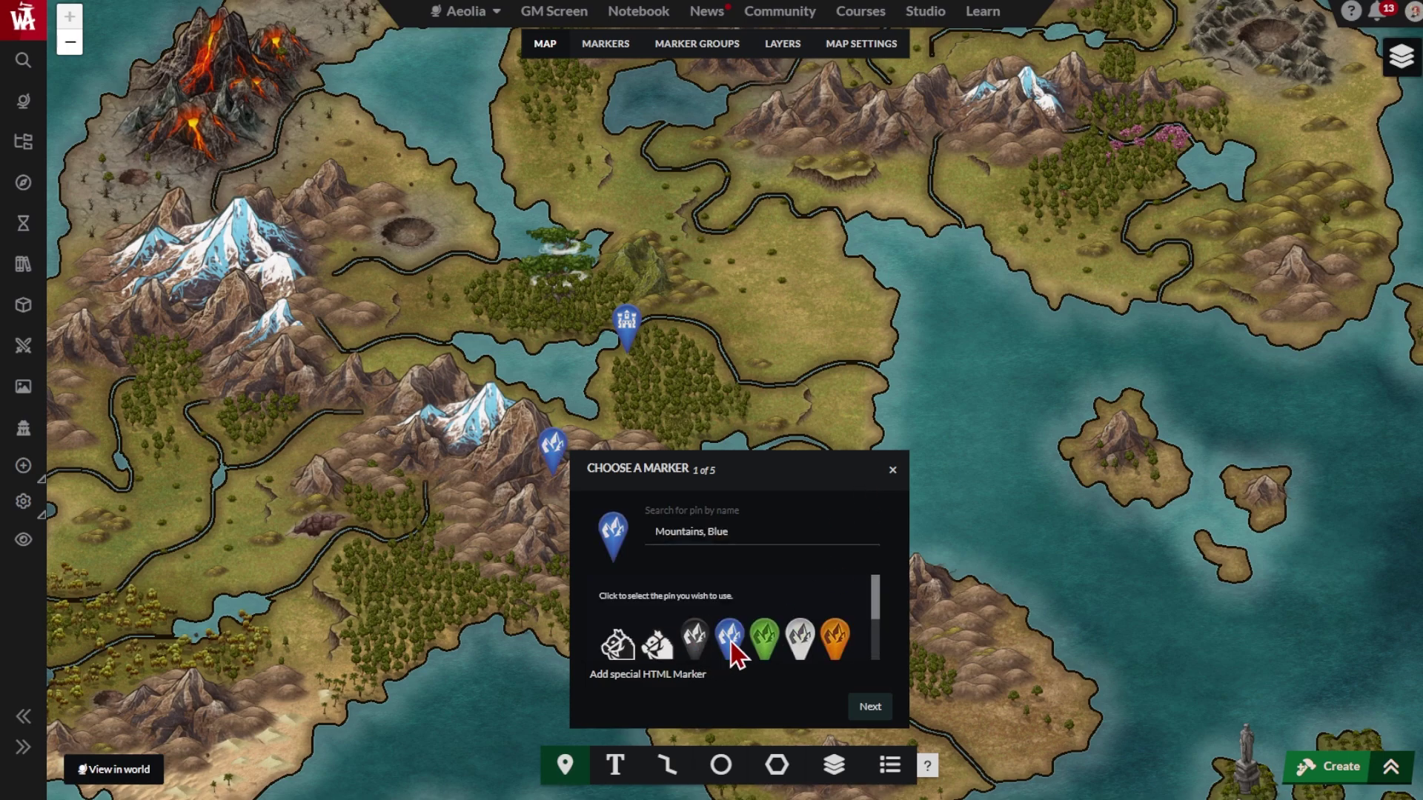
pyautogui.click(872, 707)
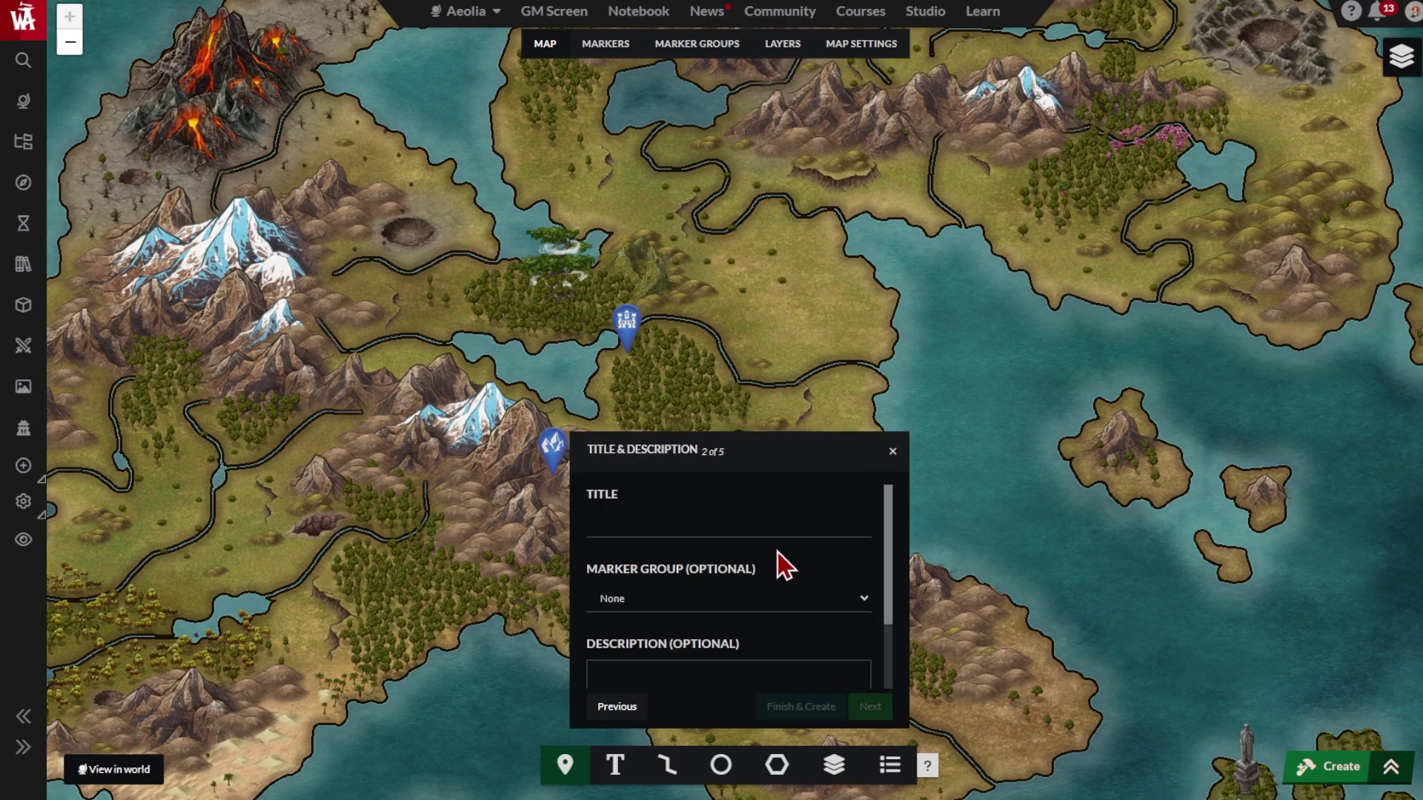
pyautogui.click(842, 516)
pyautogui.write('The Horn Mountains')
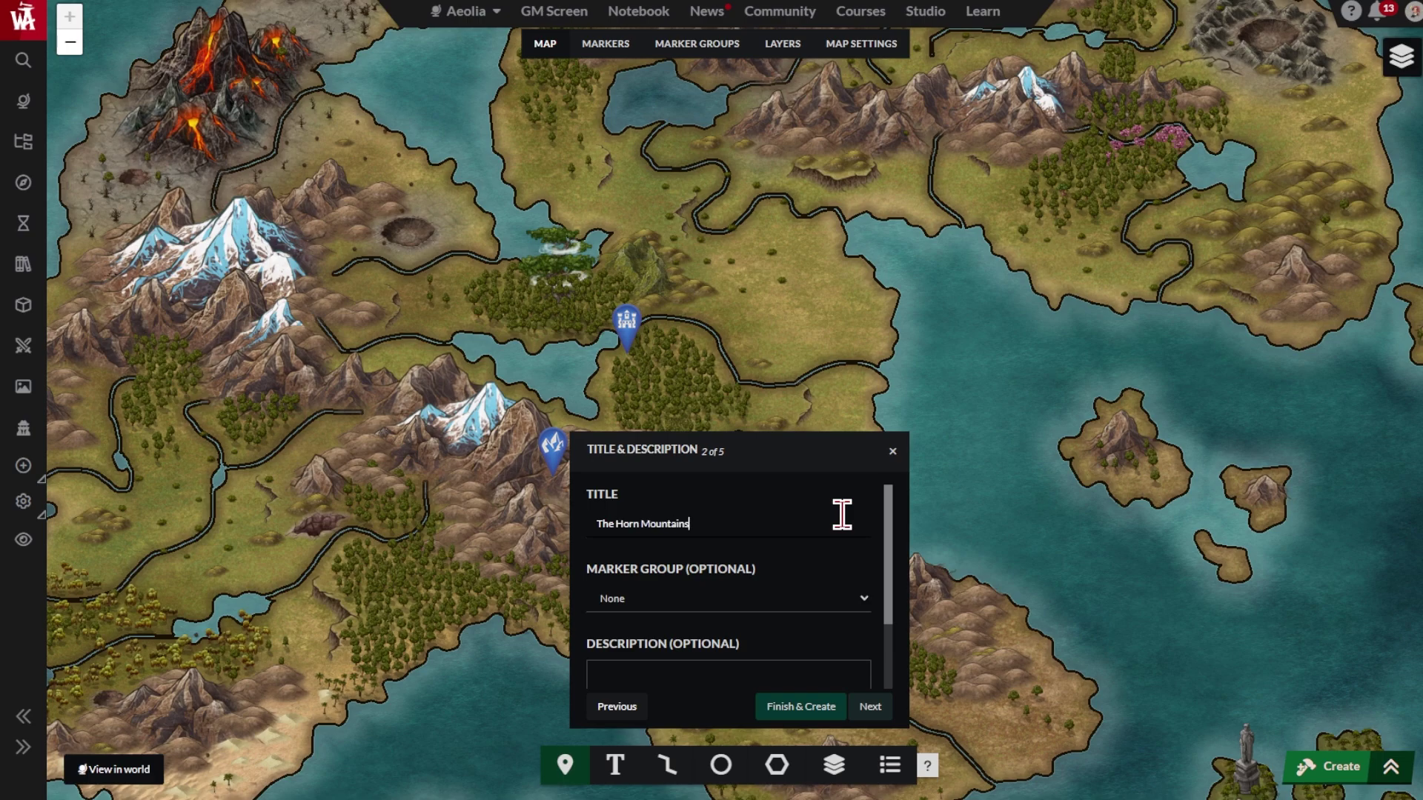
pyautogui.scroll(-2, 841, 550)
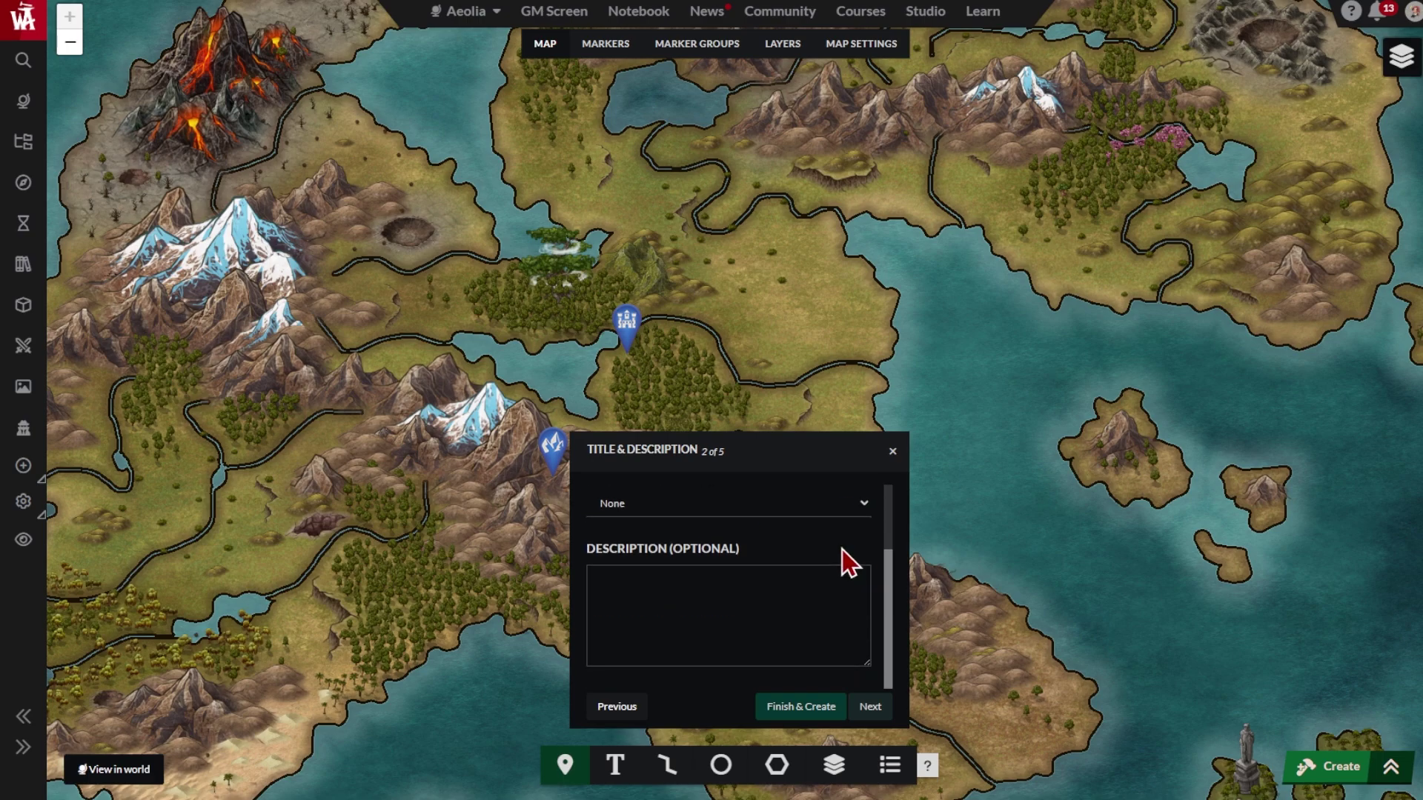
pyautogui.click(874, 708)
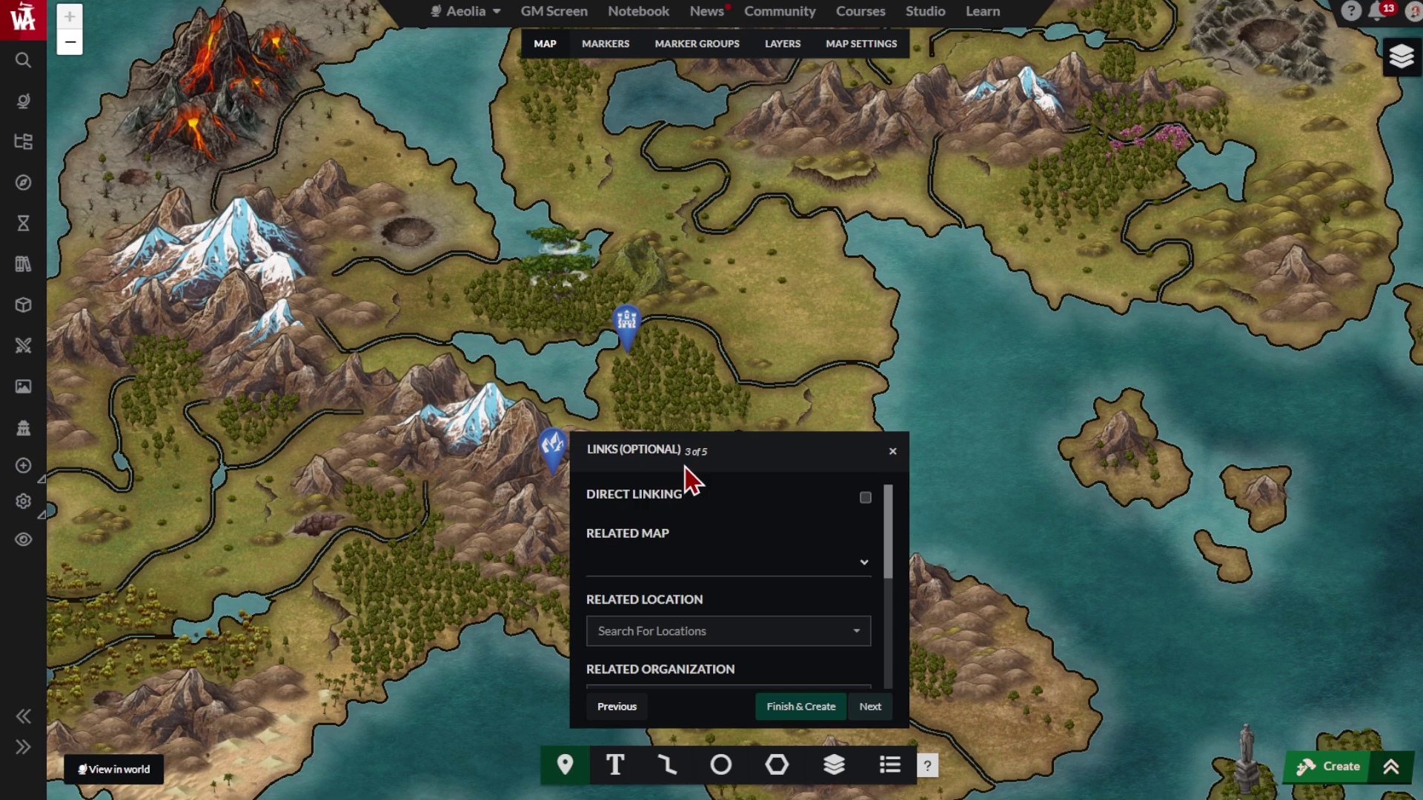
# Link the pin to The Horn Mountains location article and create it
pyautogui.click(750, 636)
pyautogui.write('horn')
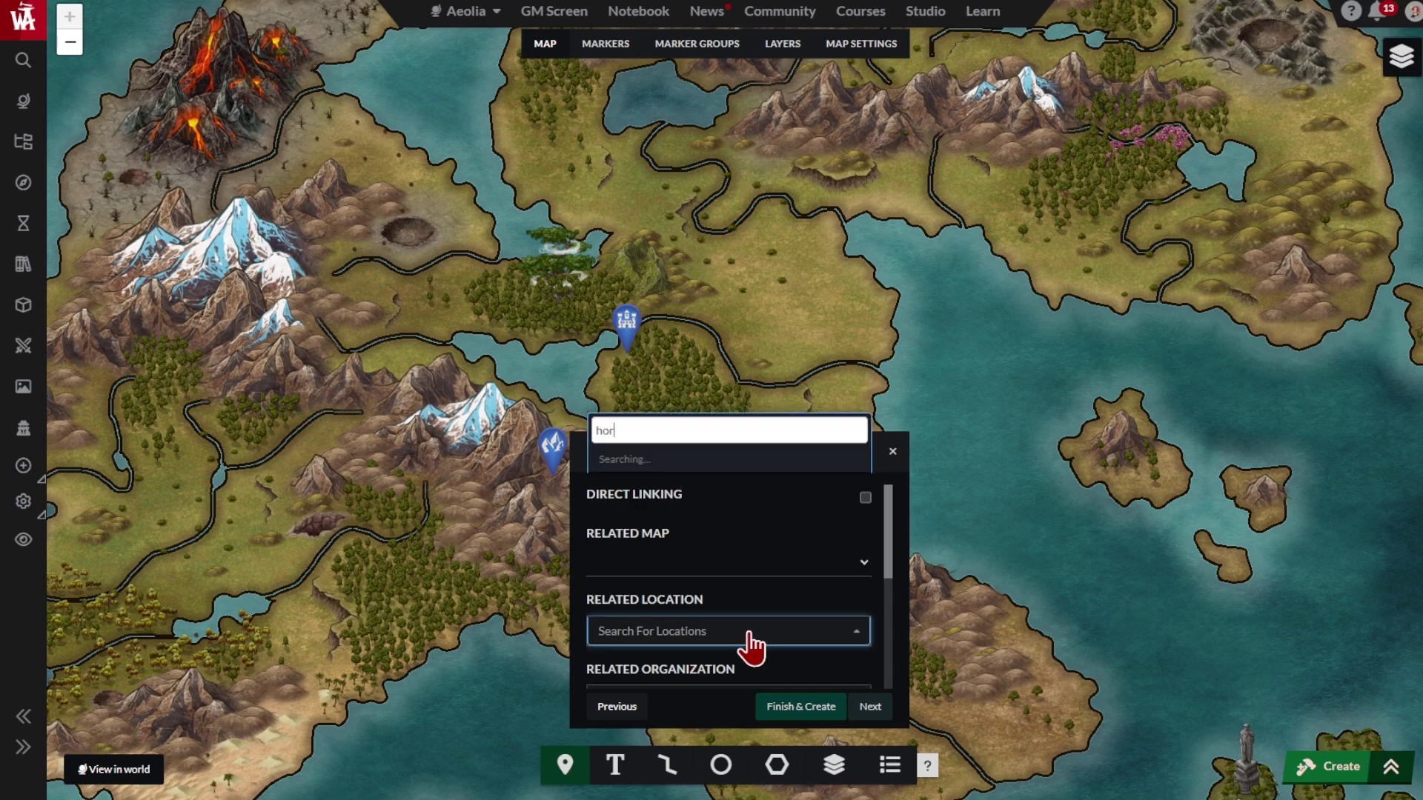
pyautogui.click(730, 580)
pyautogui.scroll(-2, 832, 625)
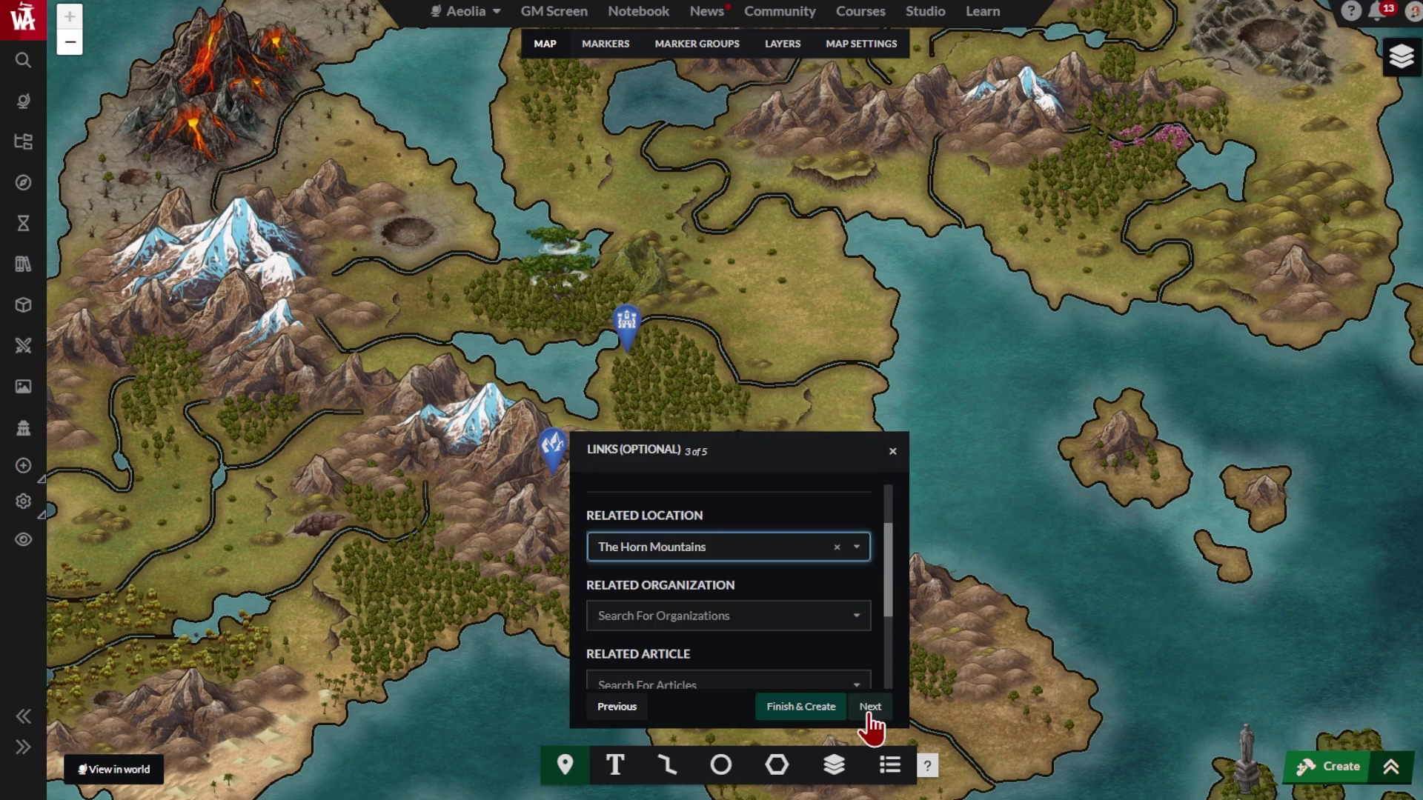
pyautogui.click(801, 706)
pyautogui.click(553, 449)
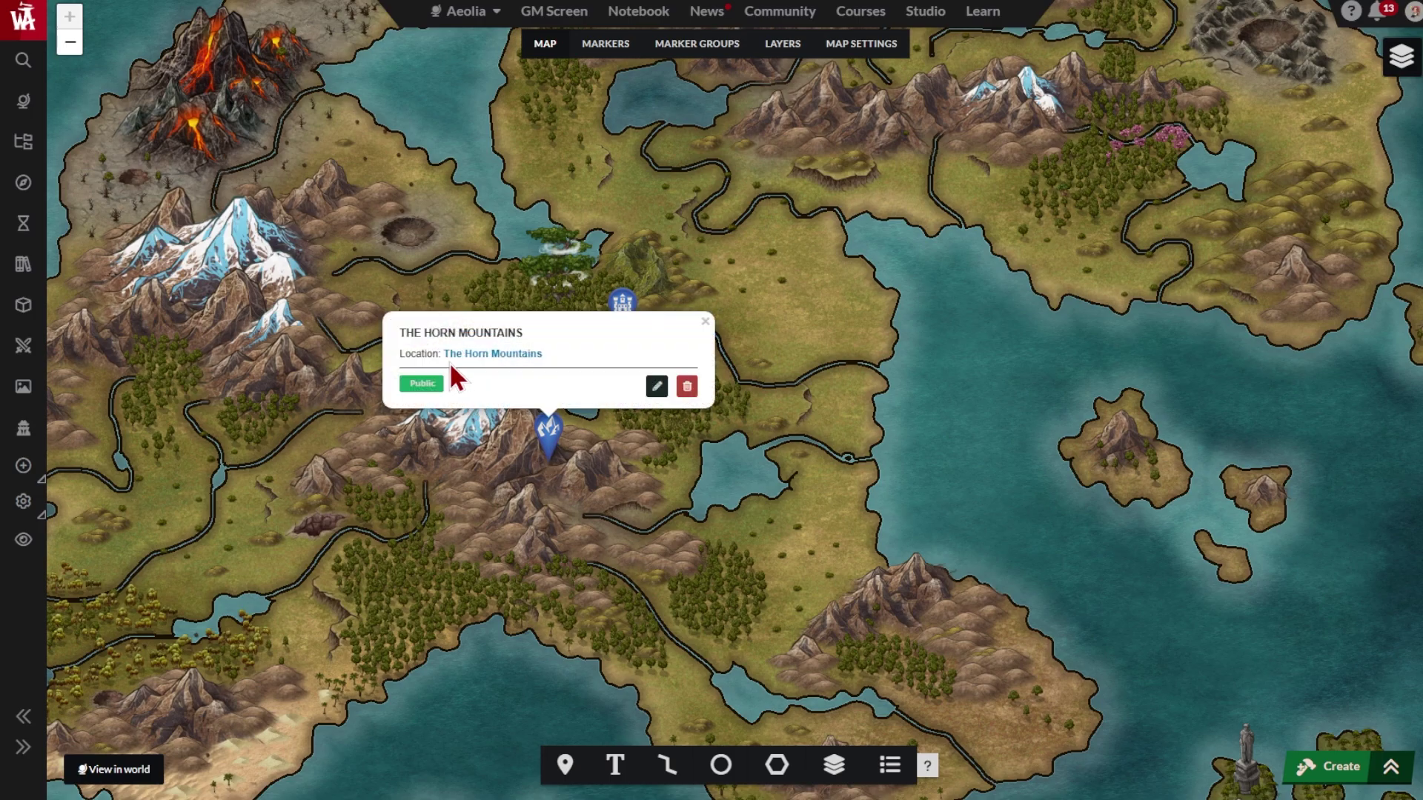
pyautogui.click(467, 356)
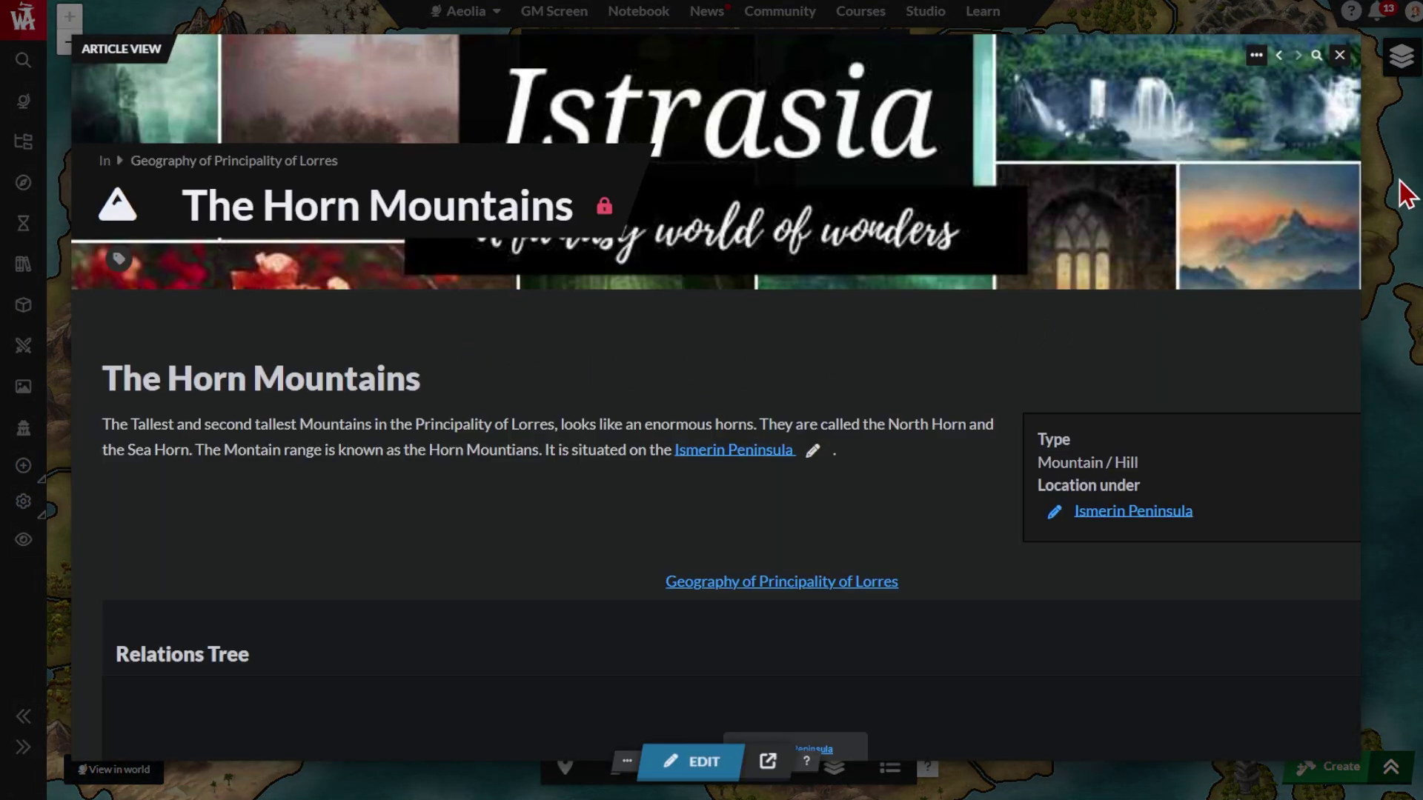
pyautogui.click(1340, 57)
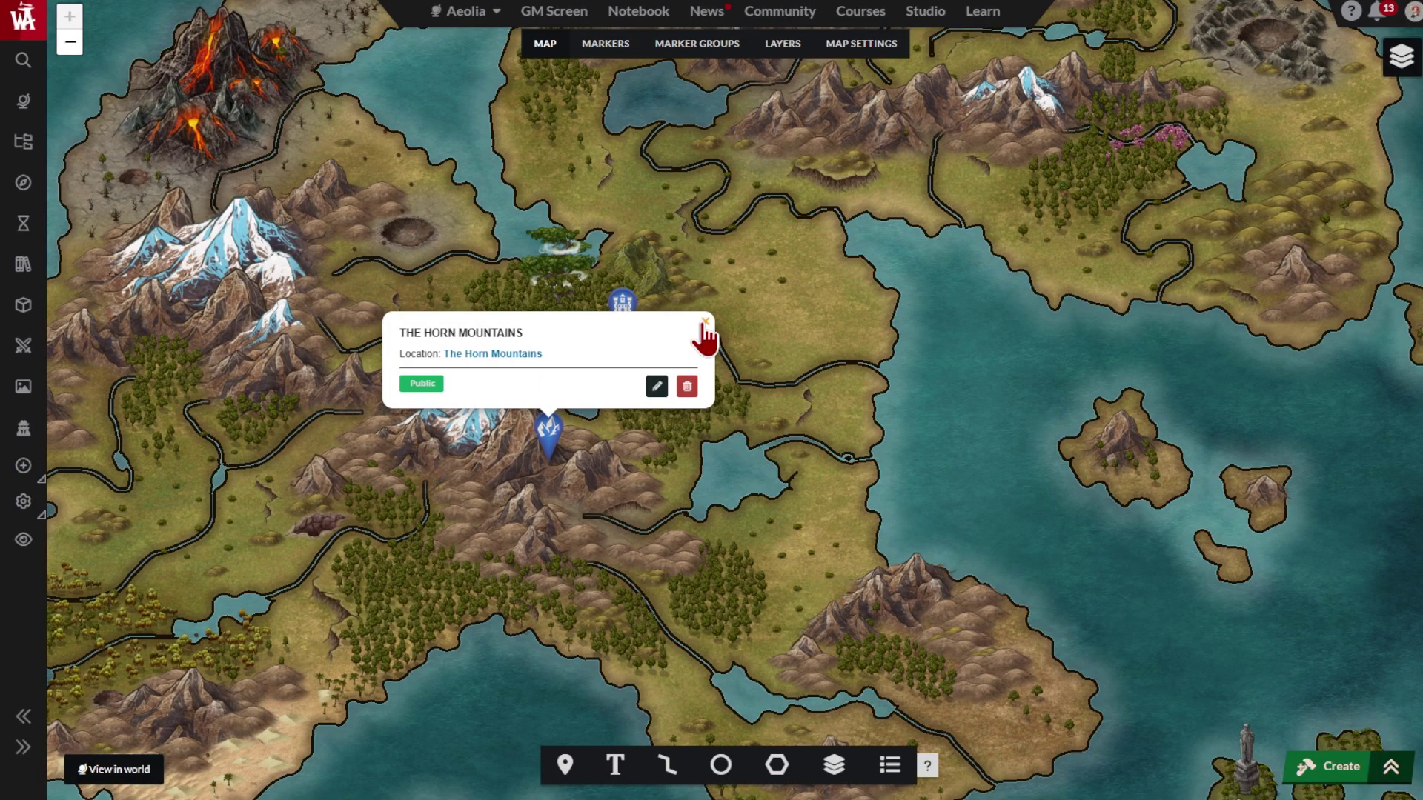
pyautogui.click(705, 334)
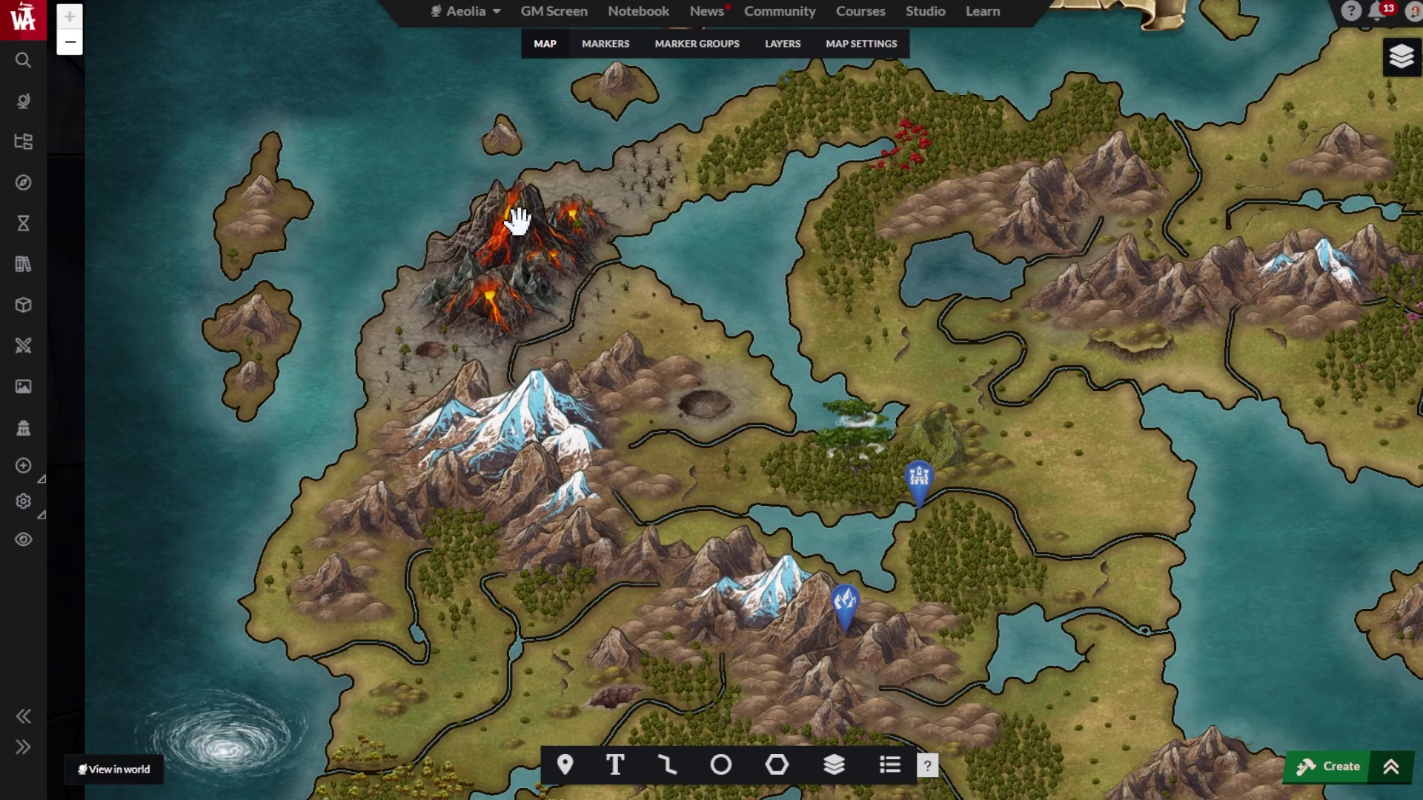
# Create a new geography location article, then return to the map
pyautogui.click(1323, 775)
pyautogui.click(191, 86)
pyautogui.write('geo')
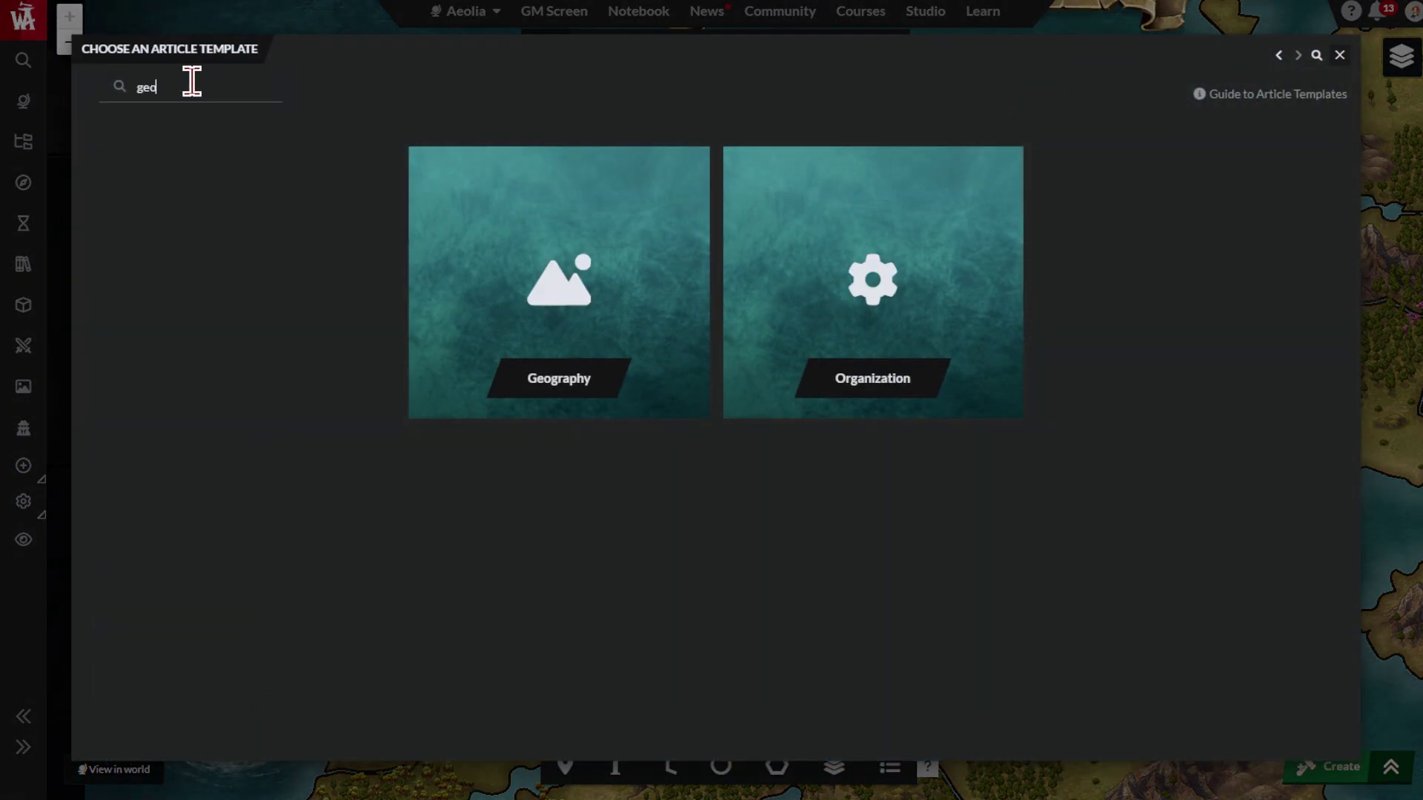
pyautogui.click(563, 393)
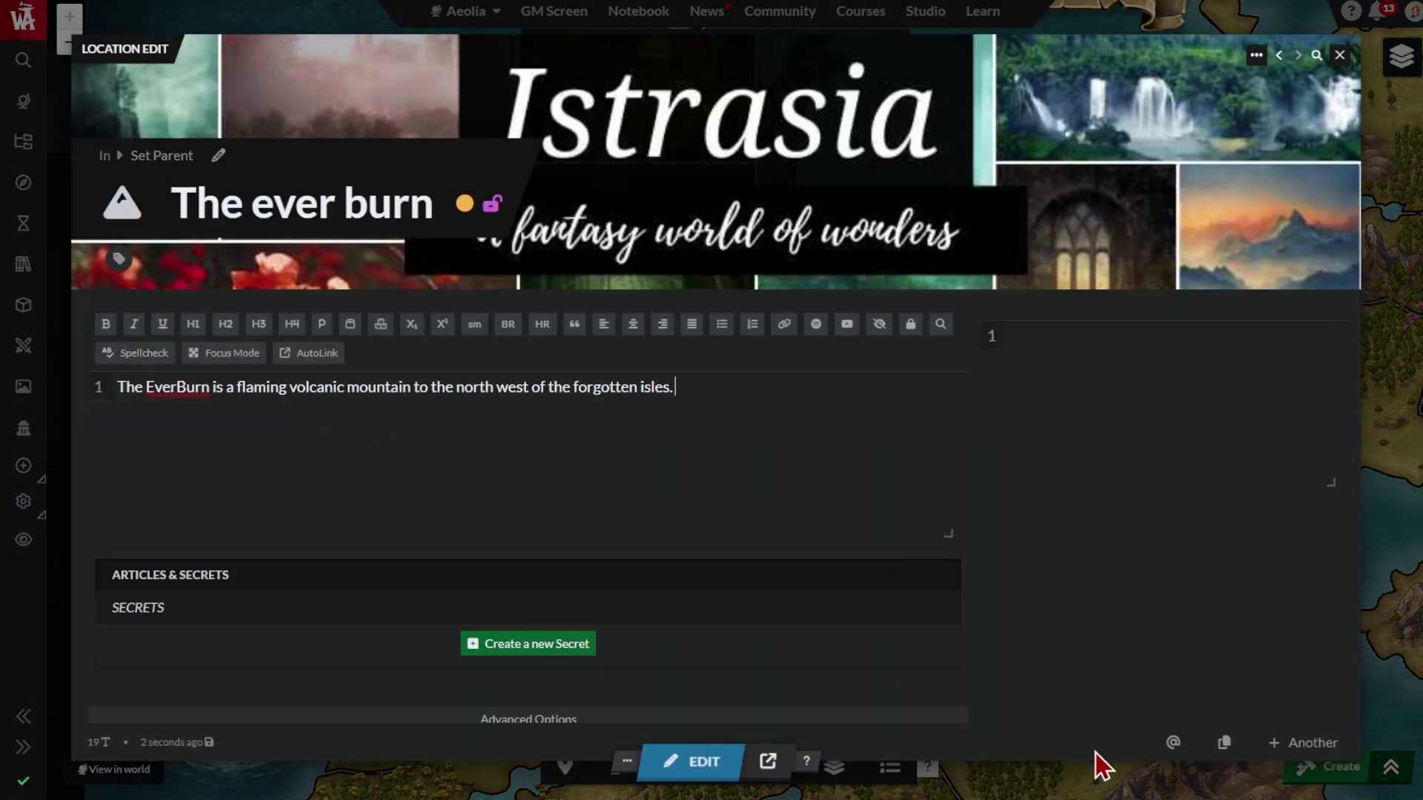
pyautogui.click(1340, 55)
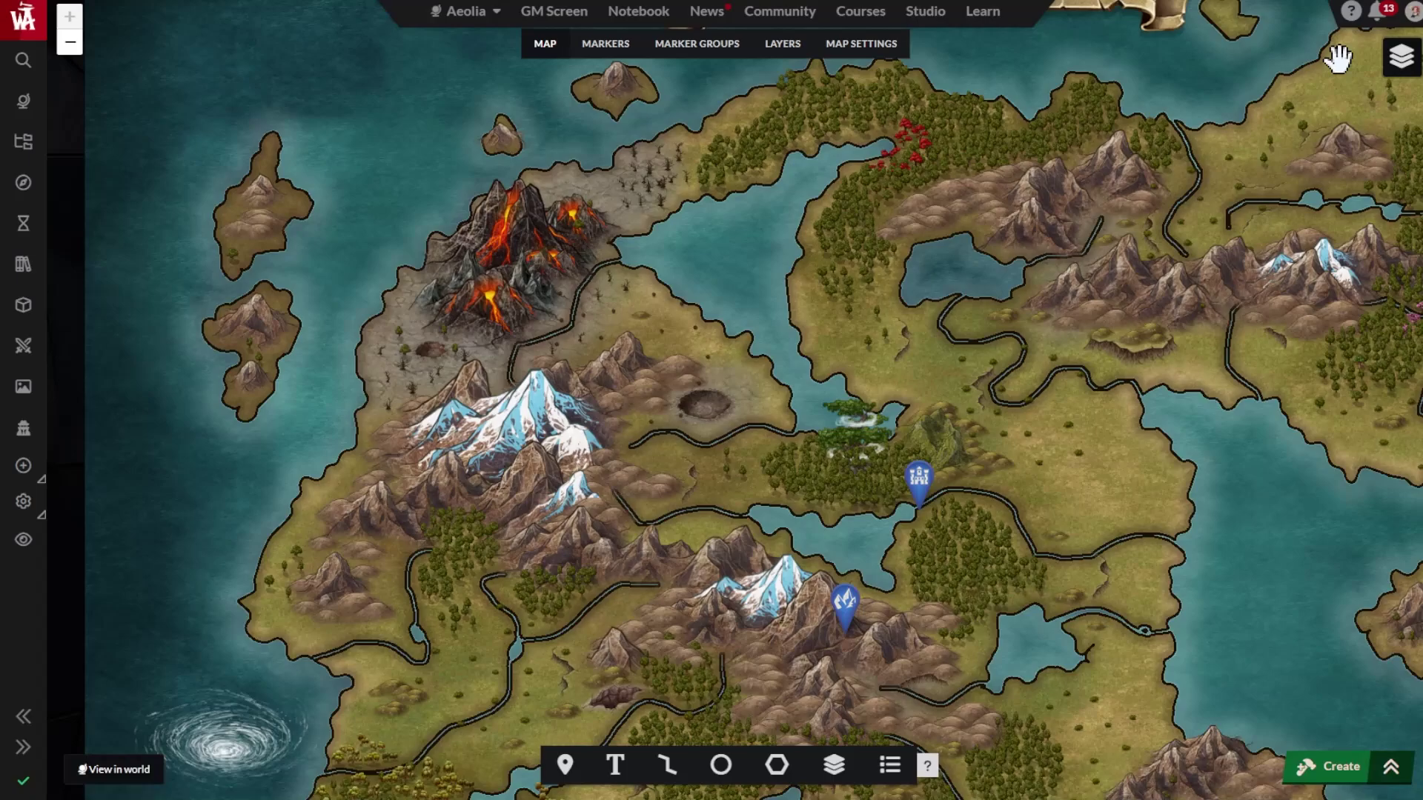
# Pin the volcano with a grey mountain marker linked to The ever burn location
pyautogui.click(565, 765)
pyautogui.click(528, 273)
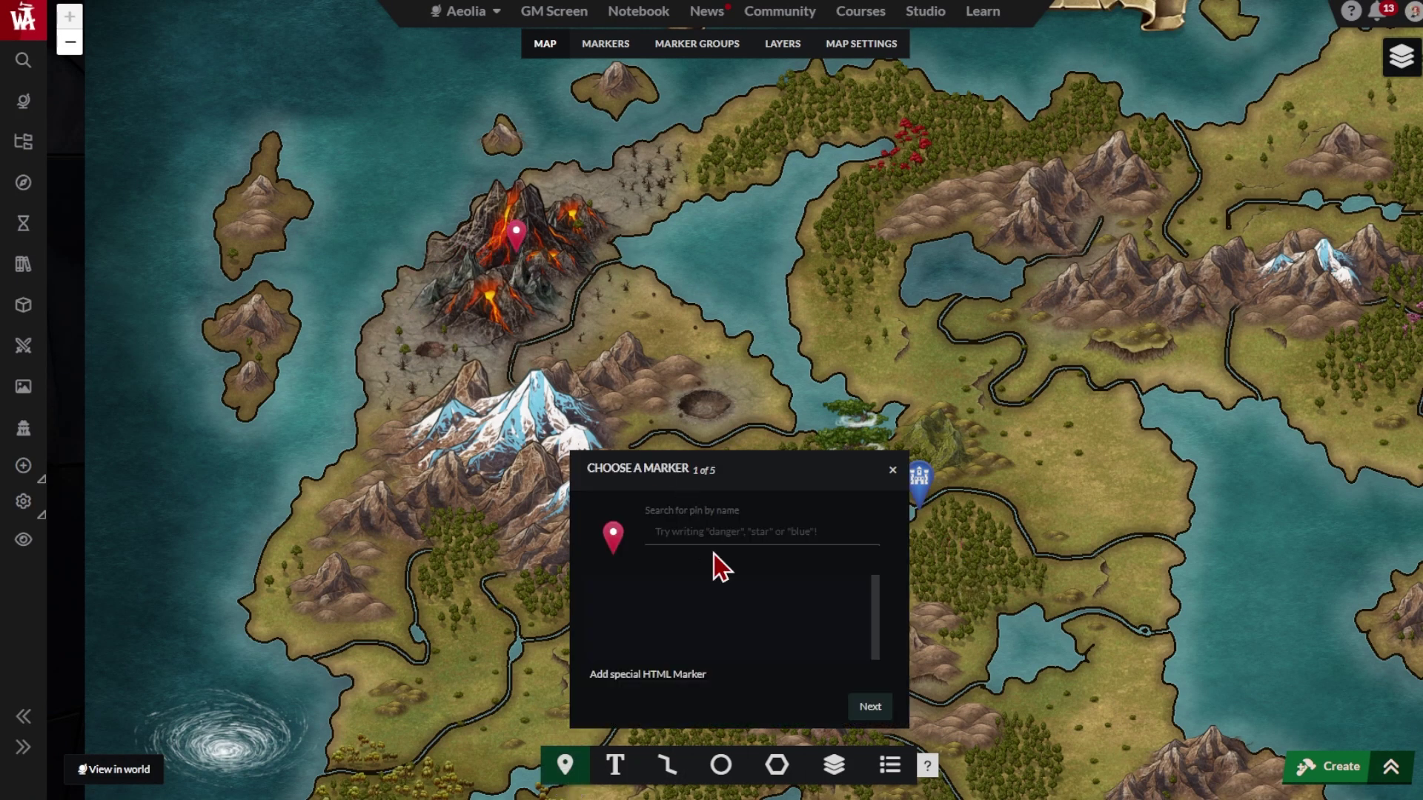
pyautogui.write('mou')
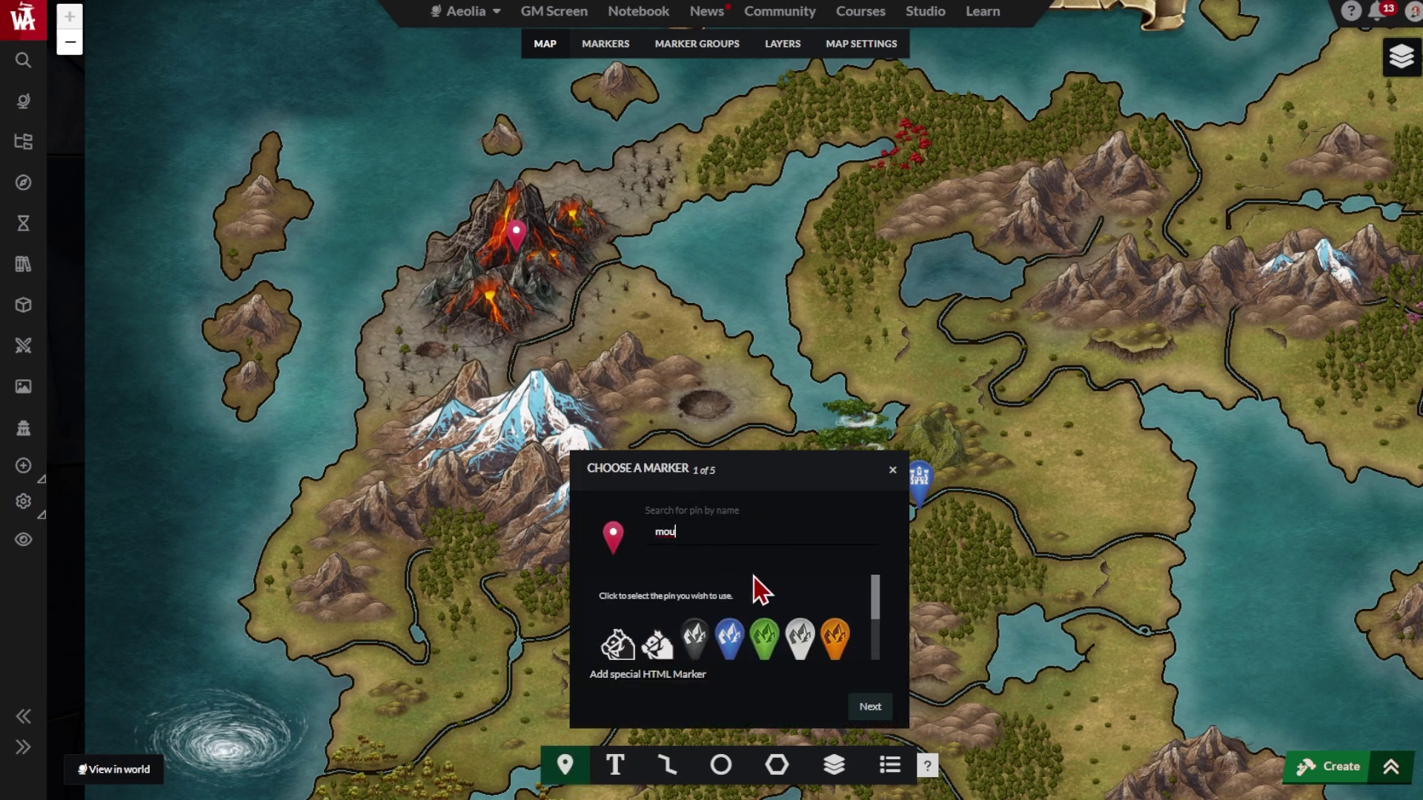
pyautogui.click(869, 707)
pyautogui.write('The Eastlands')
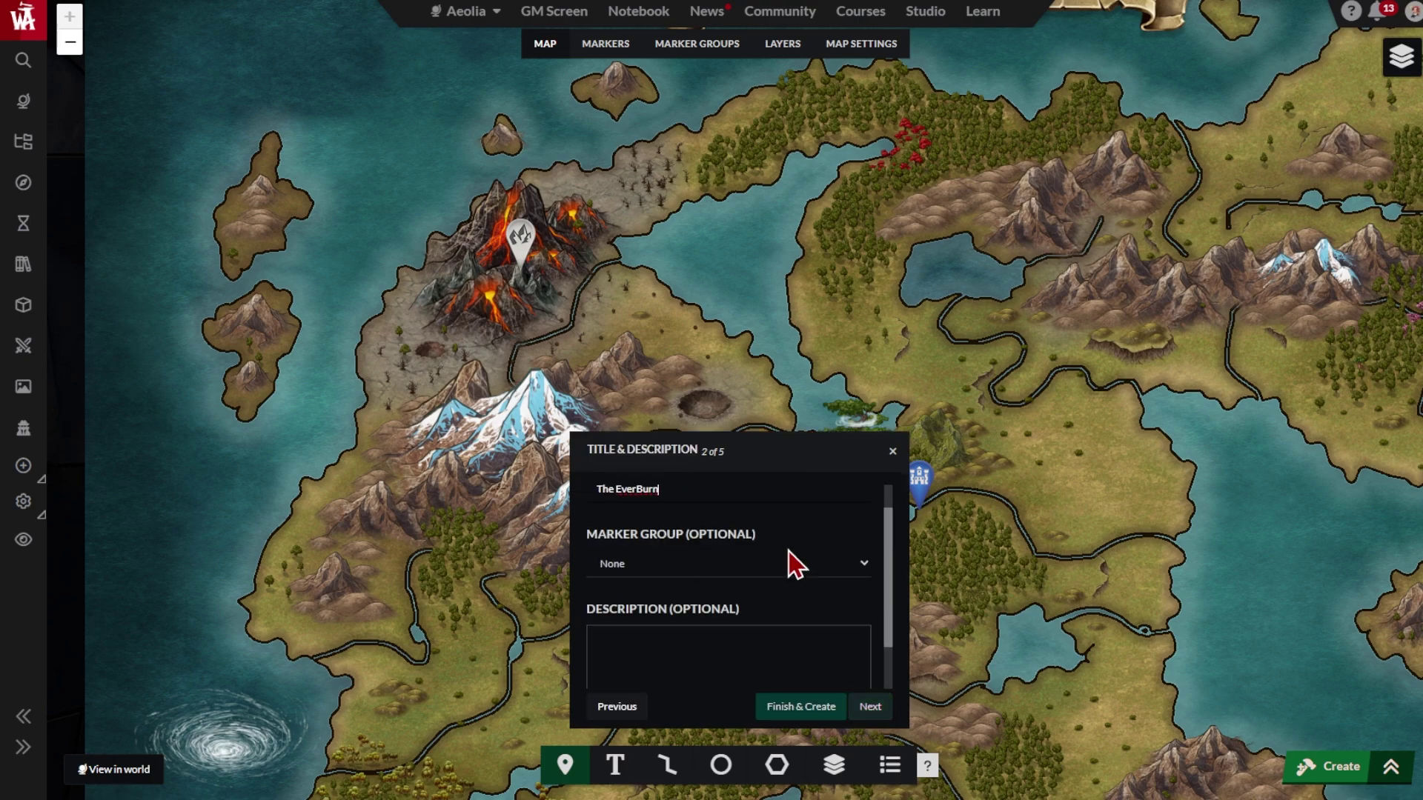
pyautogui.scroll(-2, 794, 565)
pyautogui.click(870, 706)
pyautogui.scroll(-2, 749, 565)
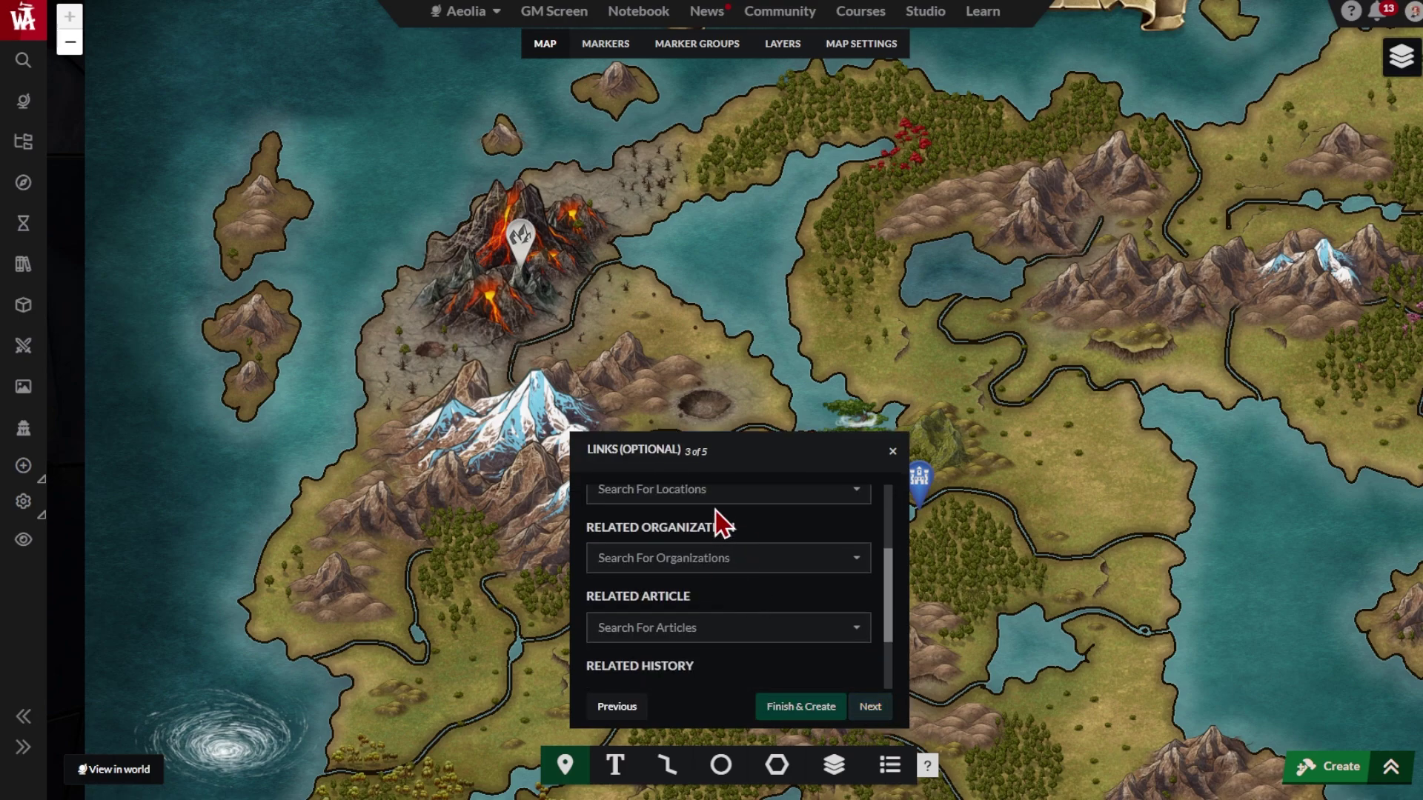
pyautogui.click(715, 497)
pyautogui.write('ever')
pyautogui.click(639, 552)
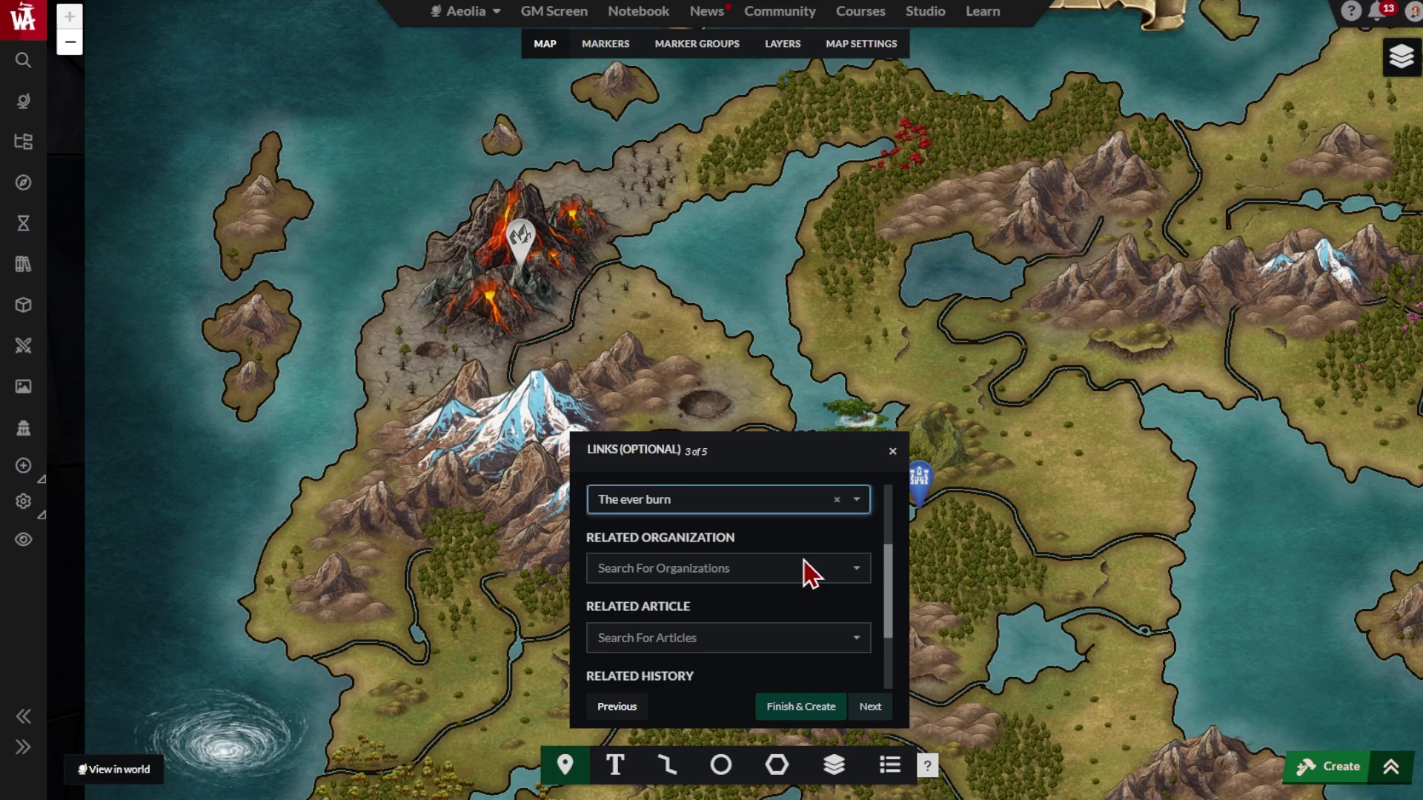
pyautogui.scroll(-2, 810, 571)
pyautogui.click(800, 706)
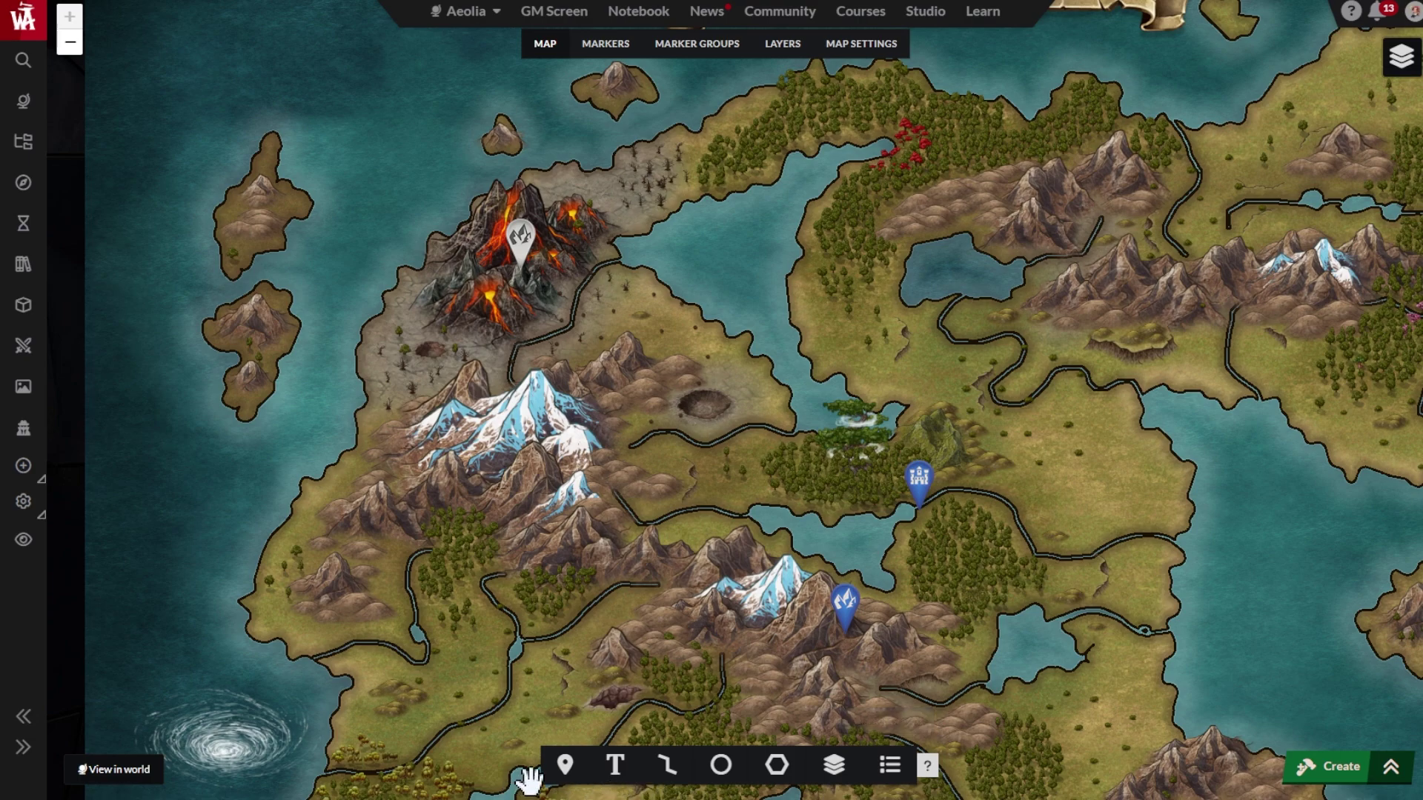
# Add a 'The Steaming Sea' text label in the eastern sea using Kadwa, Medium, White style
pyautogui.click(615, 765)
pyautogui.click(1265, 582)
pyautogui.write('The Steaming Sea')
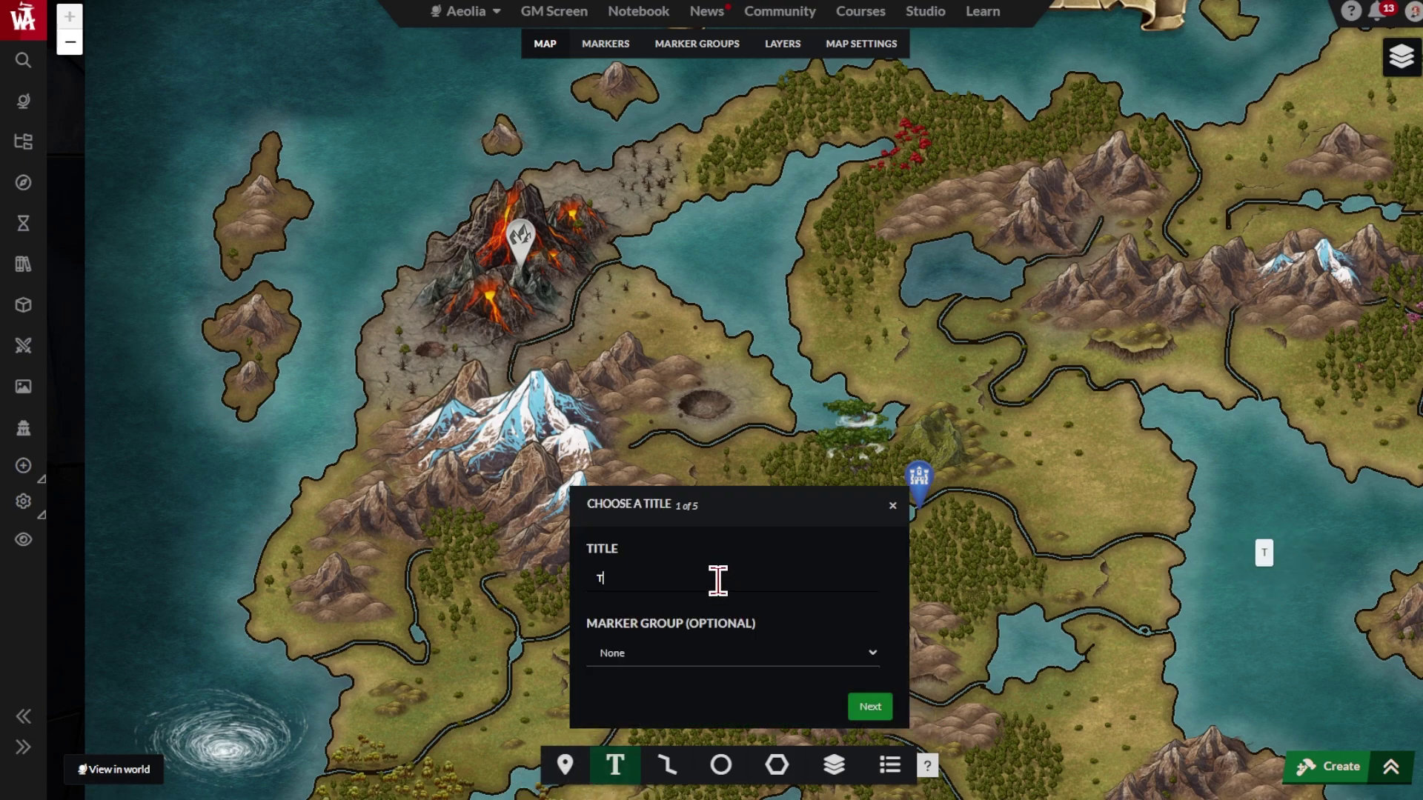
pyautogui.click(863, 715)
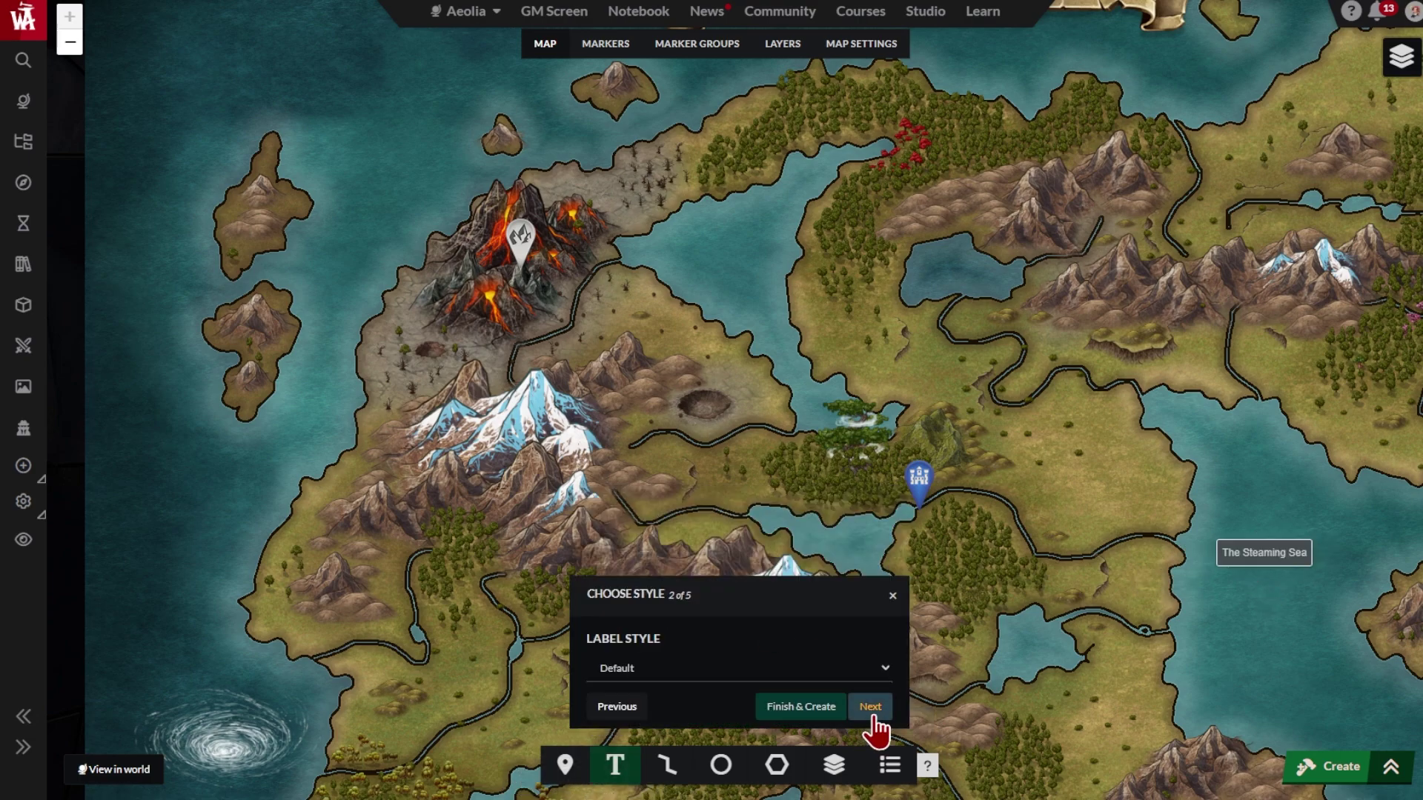
pyautogui.click(652, 671)
pyautogui.click(667, 771)
pyautogui.click(800, 706)
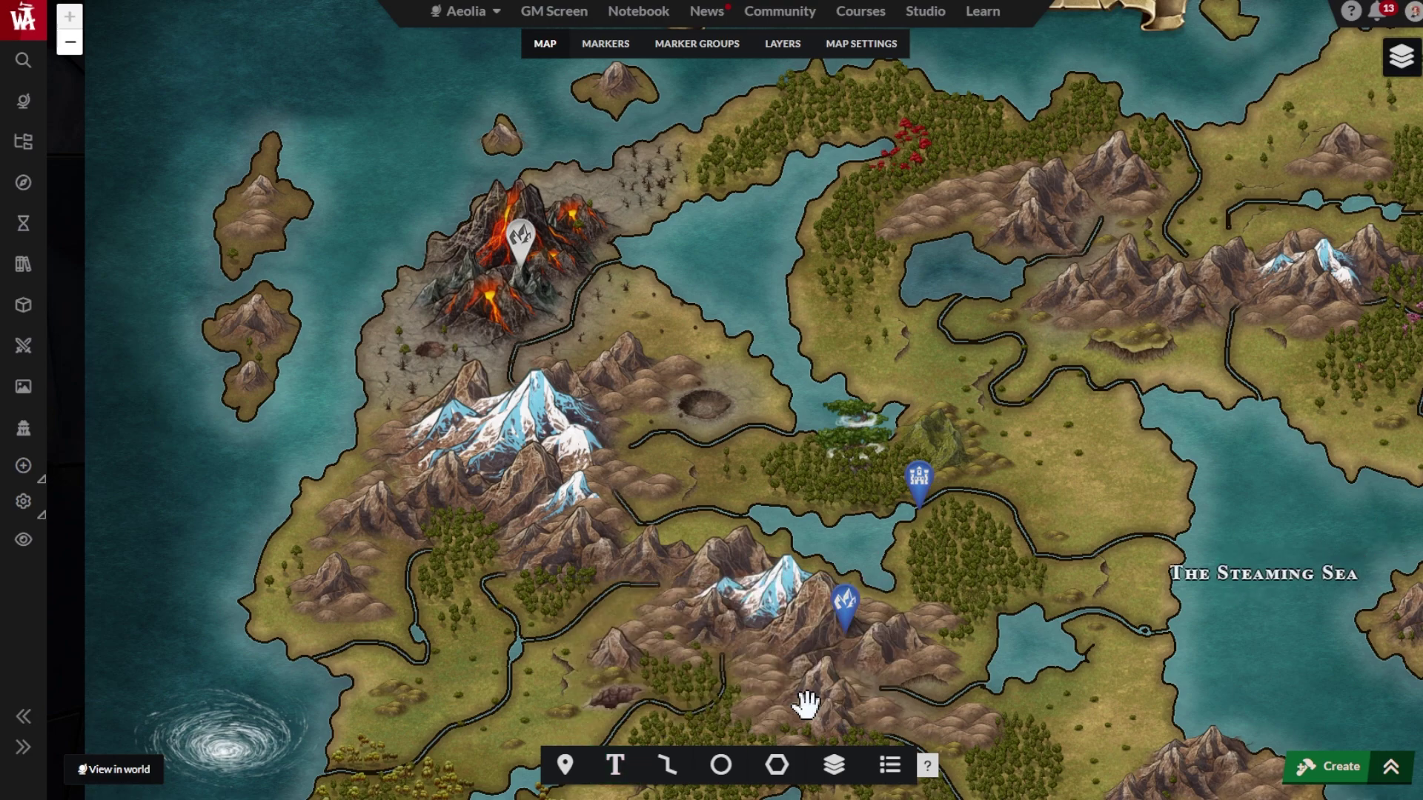
# Draw a dark-red route from the castle marker southwest and then west past the mountains
pyautogui.moveTo(1236, 587); pyautogui.dragTo(1268, 571)
pyautogui.click(667, 775)
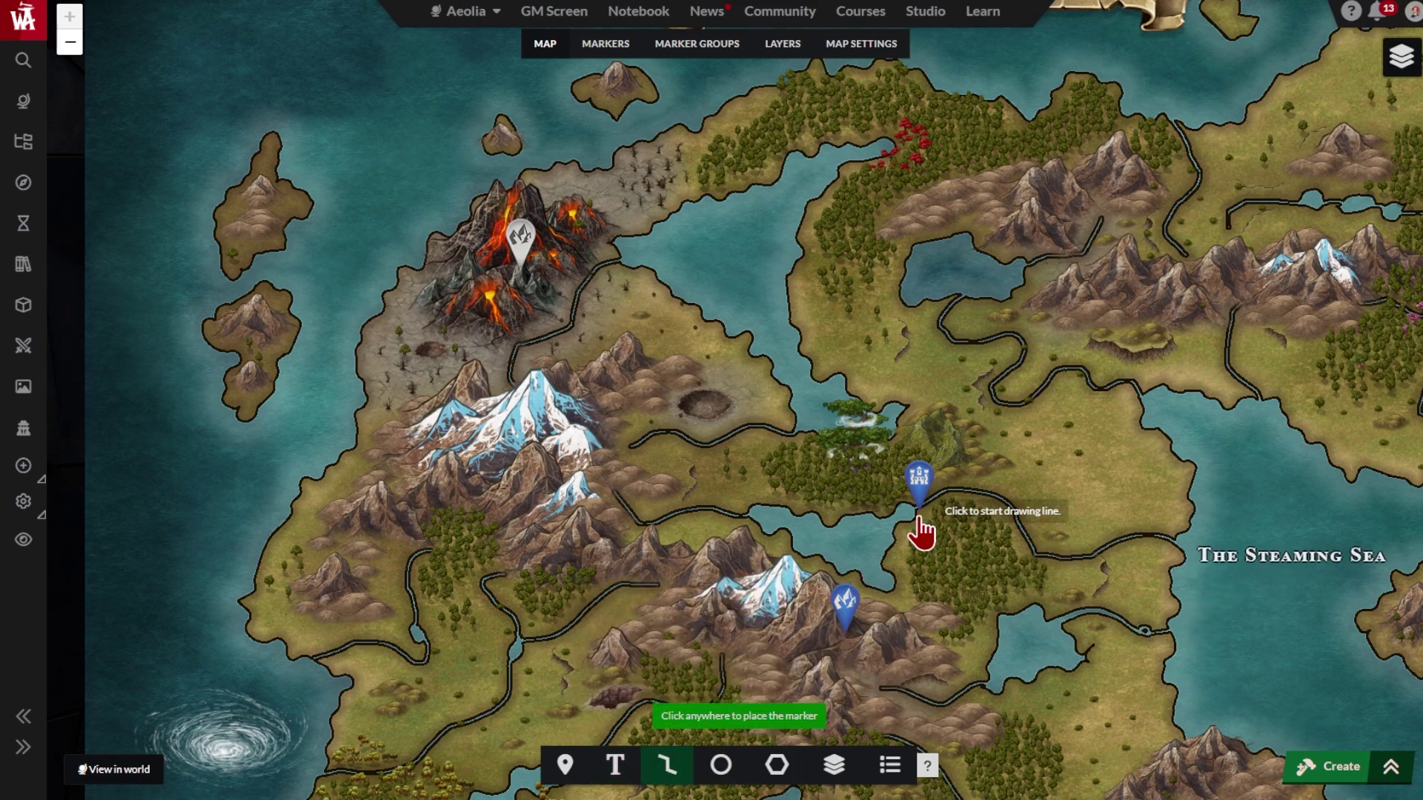
pyautogui.click(919, 489)
pyautogui.click(928, 553)
pyautogui.click(920, 585)
pyautogui.click(893, 604)
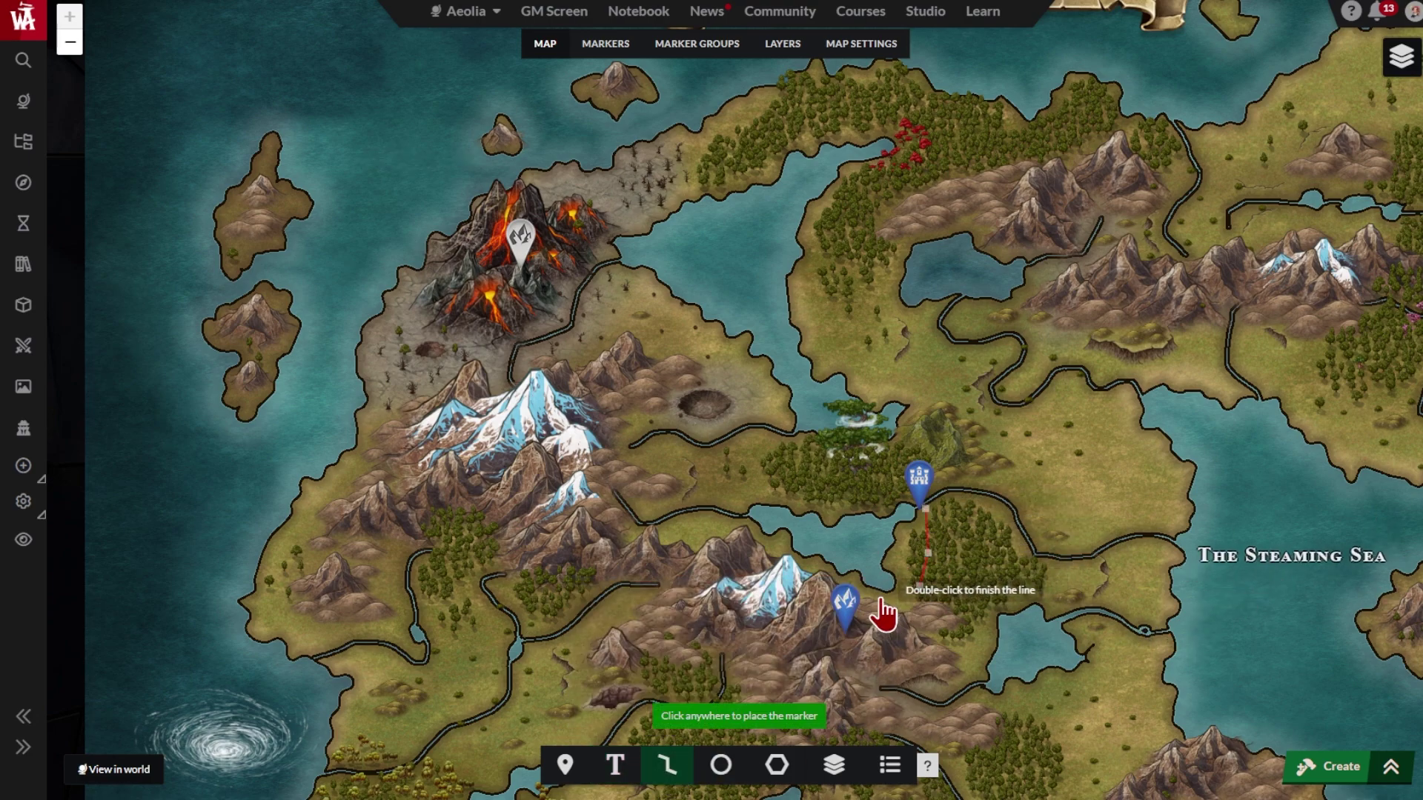
pyautogui.click(851, 625)
pyautogui.click(821, 647)
pyautogui.click(763, 667)
pyautogui.click(719, 673)
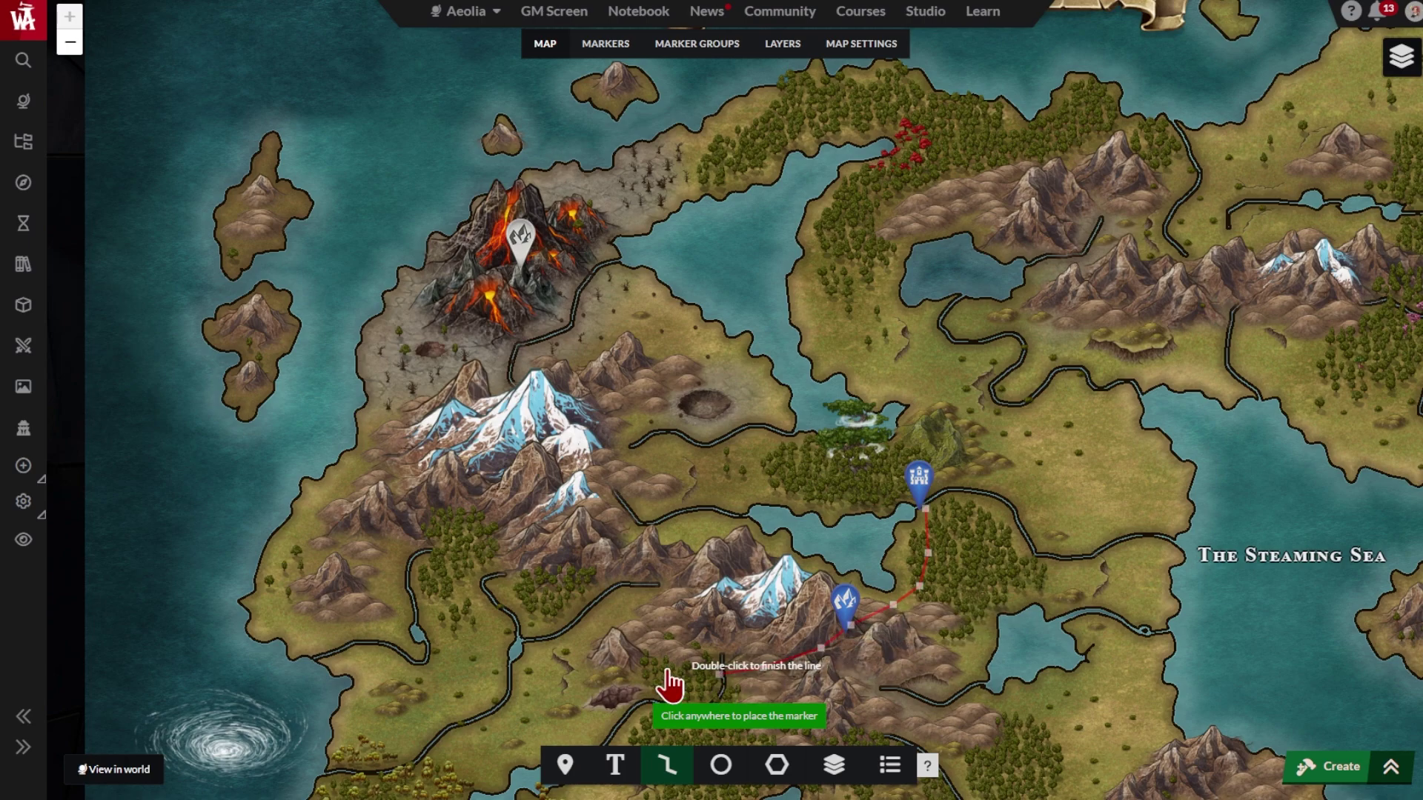
pyautogui.click(669, 655)
pyautogui.click(639, 635)
pyautogui.click(598, 634)
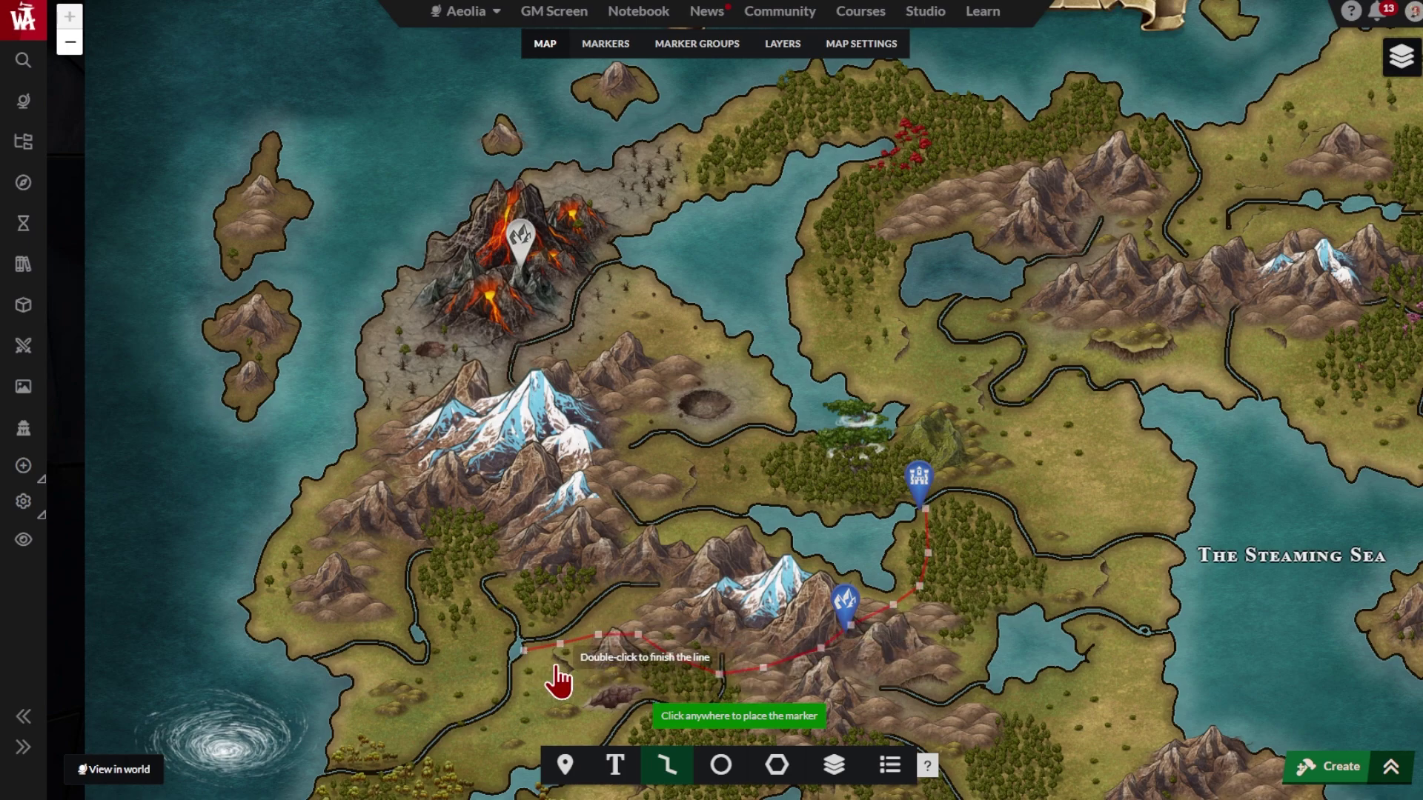
pyautogui.doubleClick(525, 656)
pyautogui.click(873, 710)
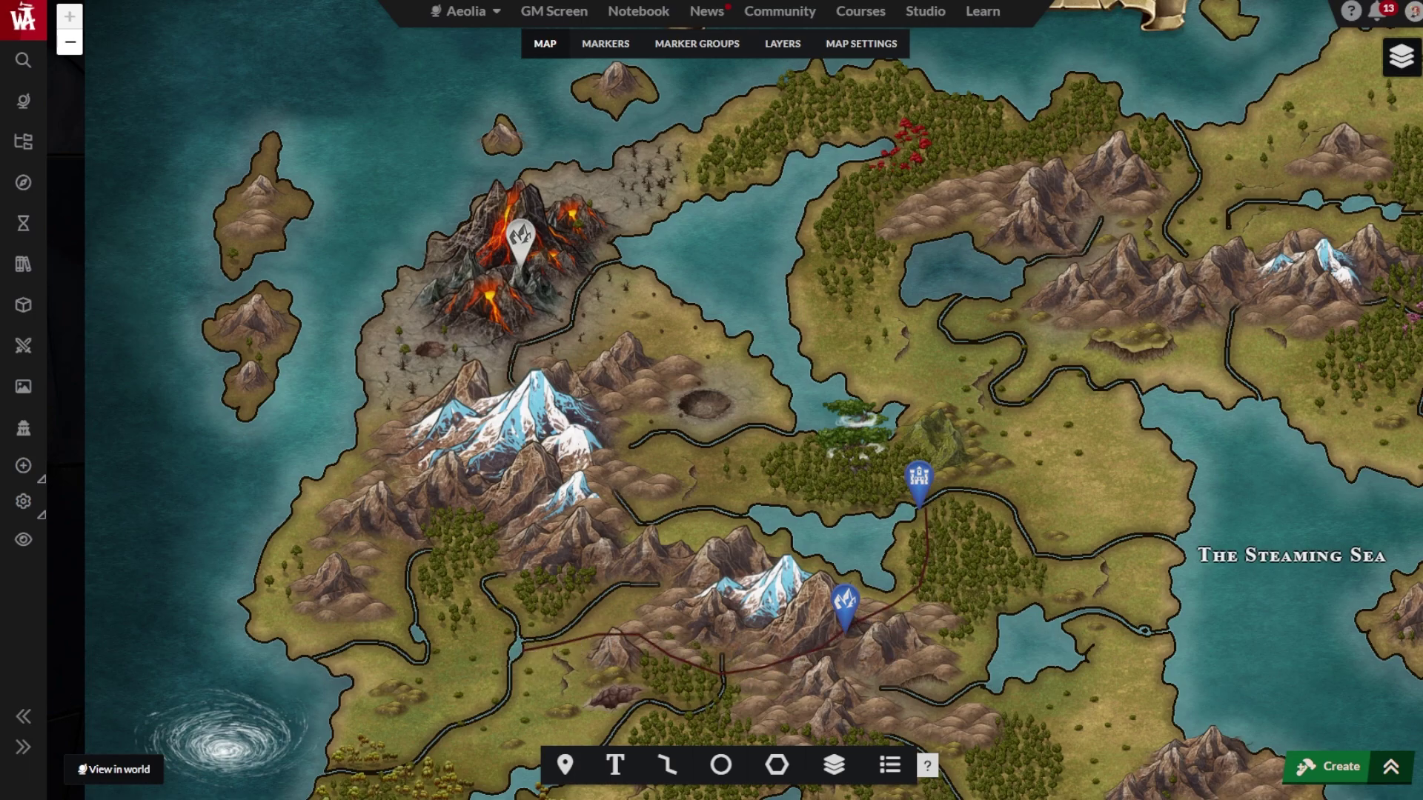
# Check the route's linked Session 1 - The Call article, then place a zone's first corner near the volcano
pyautogui.moveTo(628, 633); pyautogui.dragTo(652, 463)
pyautogui.click(652, 463)
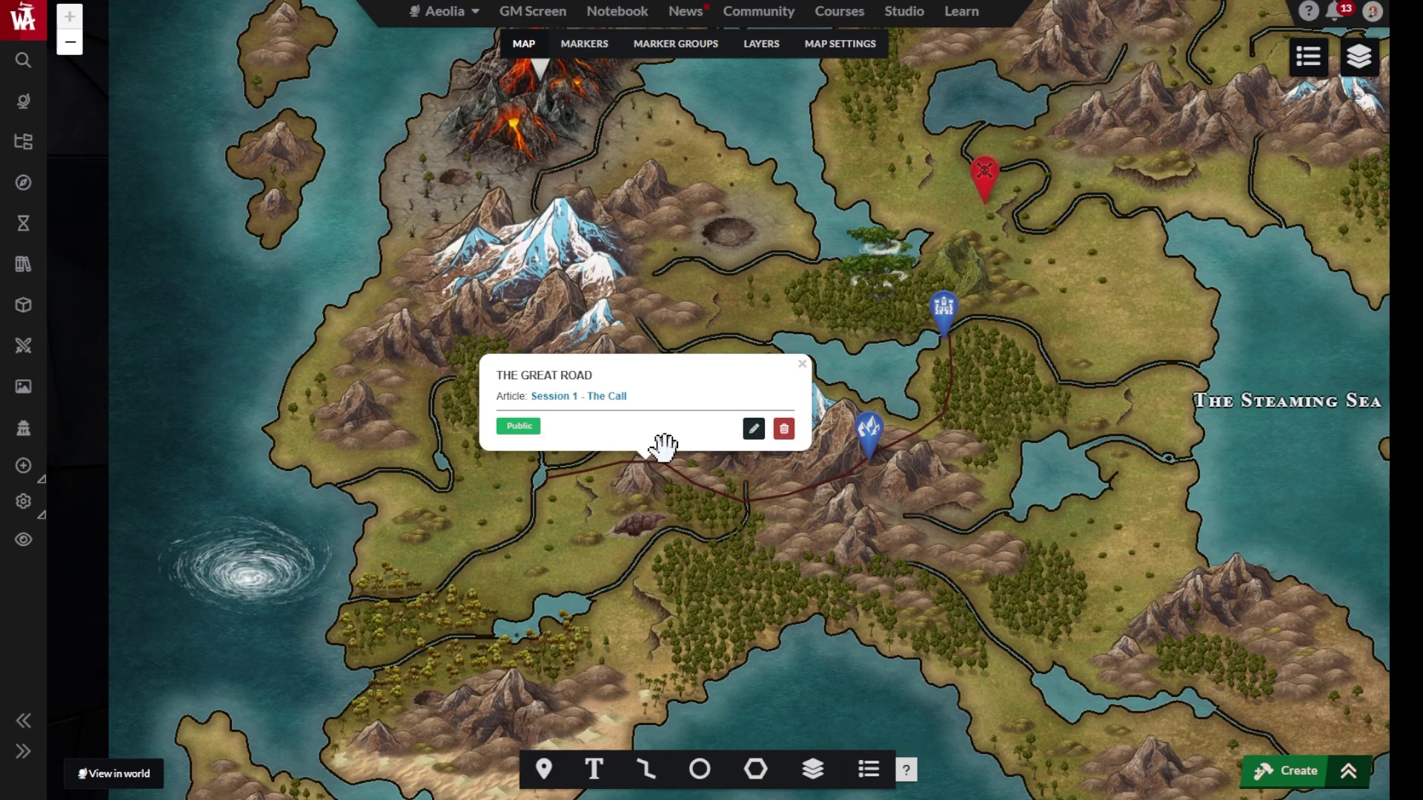
pyautogui.click(601, 397)
pyautogui.scroll(-5, 705, 388)
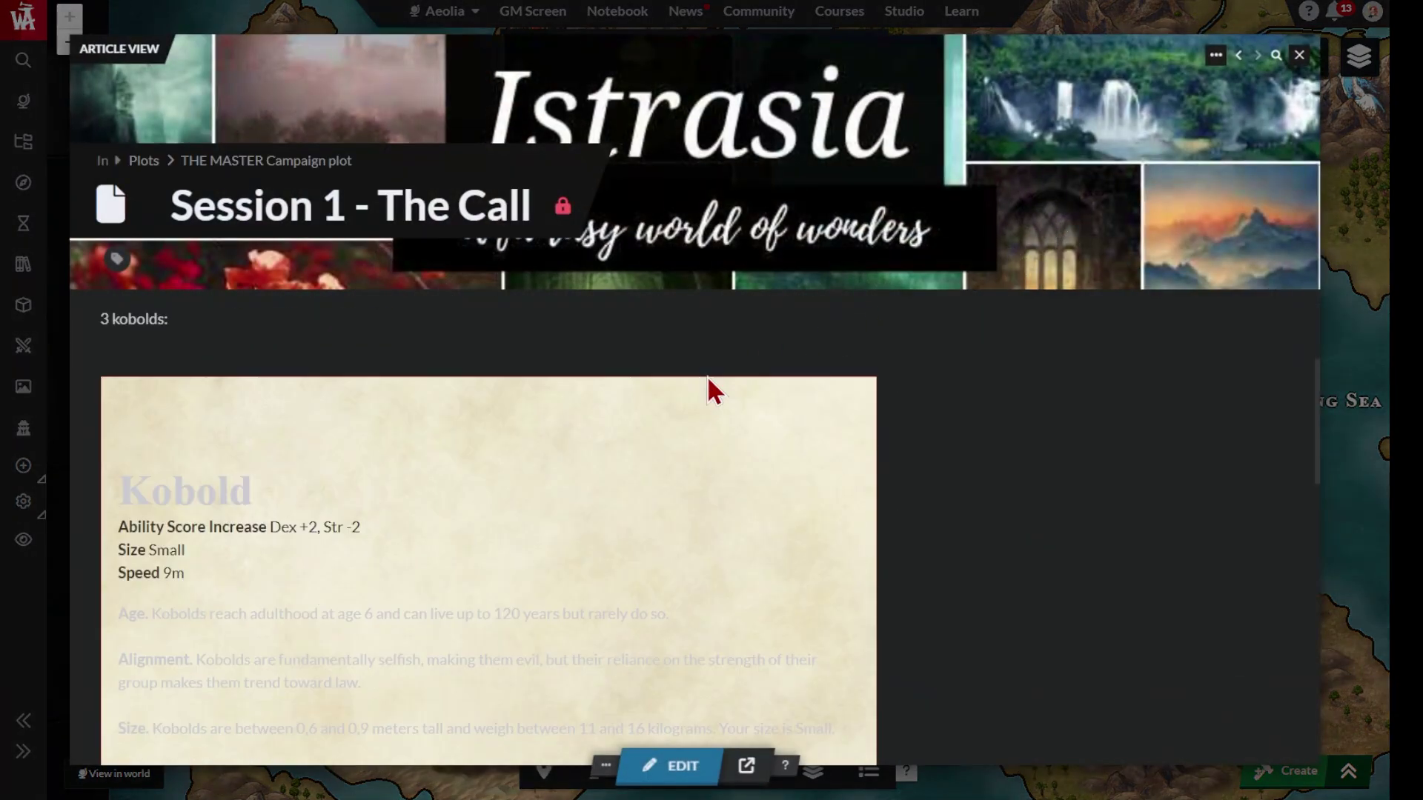
pyautogui.press('Escape')
pyautogui.click(776, 764)
pyautogui.click(380, 224)
# Outline the volcano area with a closed polygon zone
pyautogui.click(525, 153)
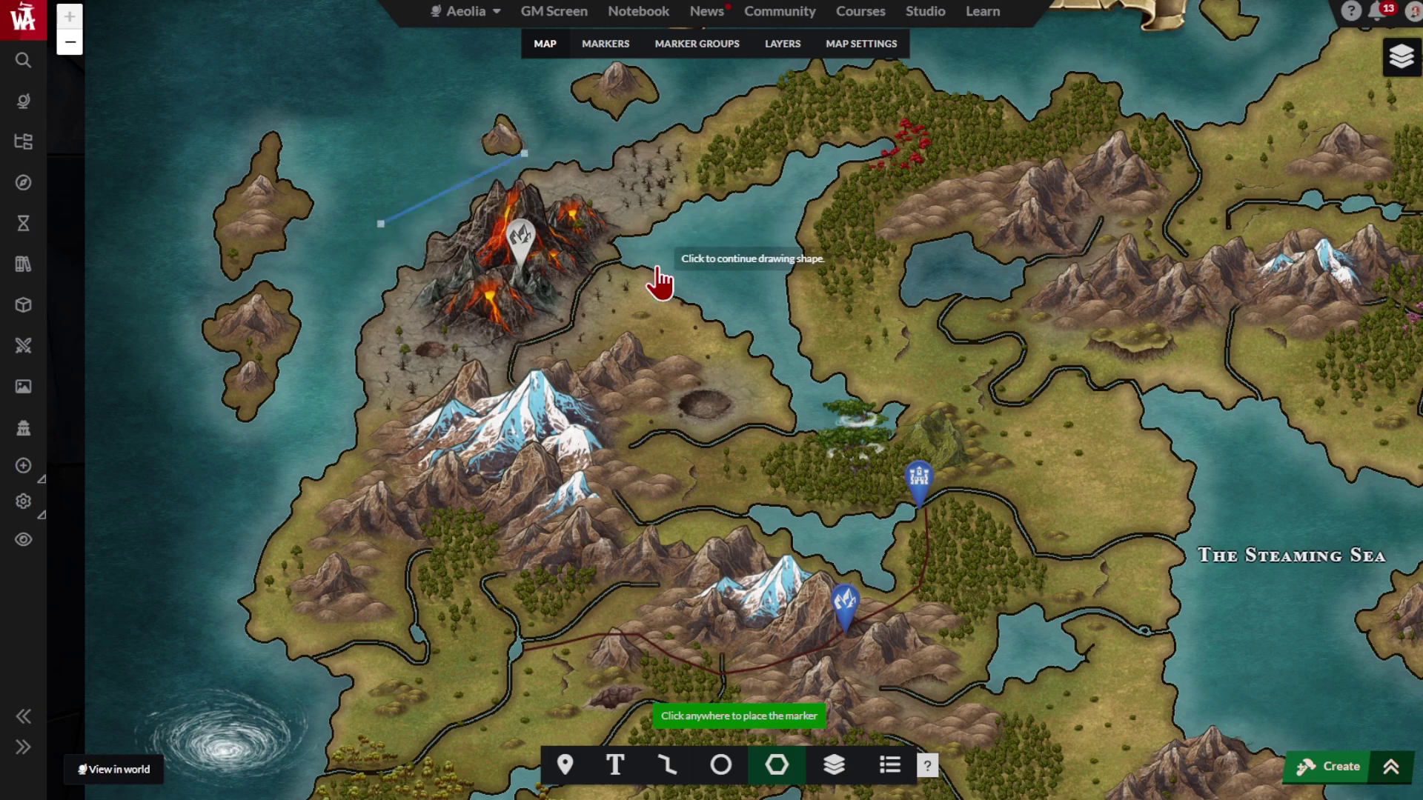
pyautogui.click(657, 250)
pyautogui.click(608, 337)
pyautogui.click(519, 385)
pyautogui.click(353, 391)
pyautogui.click(312, 312)
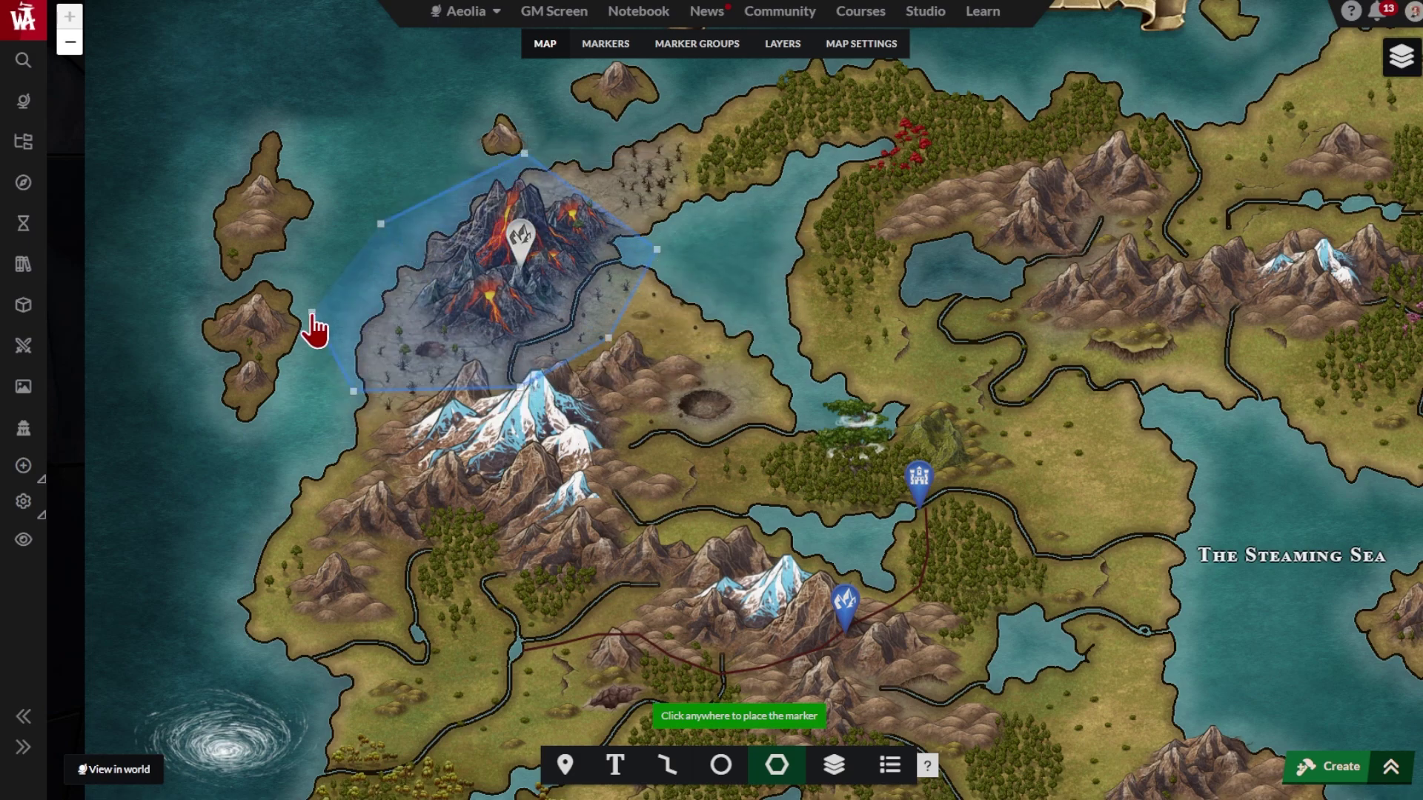
pyautogui.click(380, 224)
# Give the zone red outline and fill, title it The Burning Zone, and create it
pyautogui.click(604, 533)
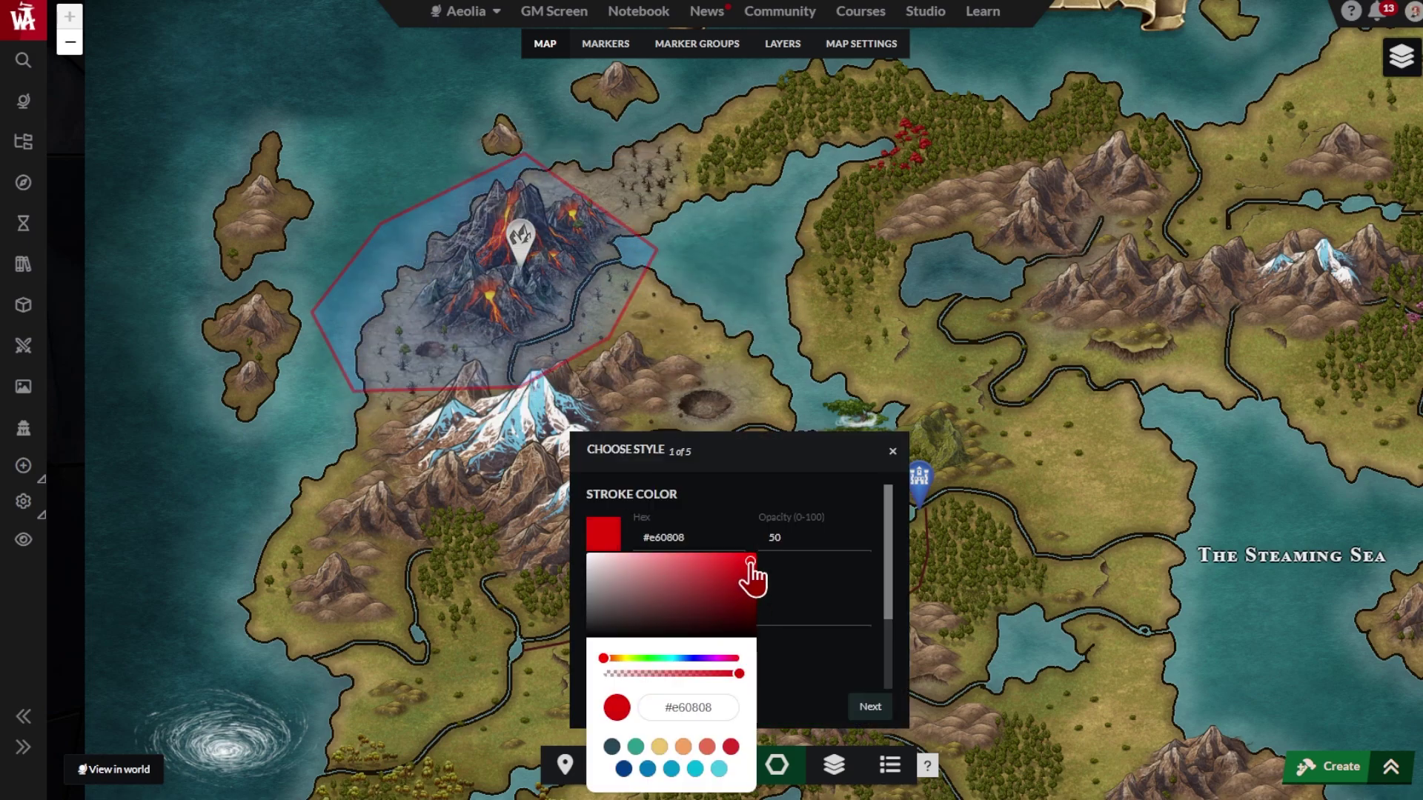
pyautogui.click(778, 570)
pyautogui.scroll(-3, 793, 593)
pyautogui.click(602, 651)
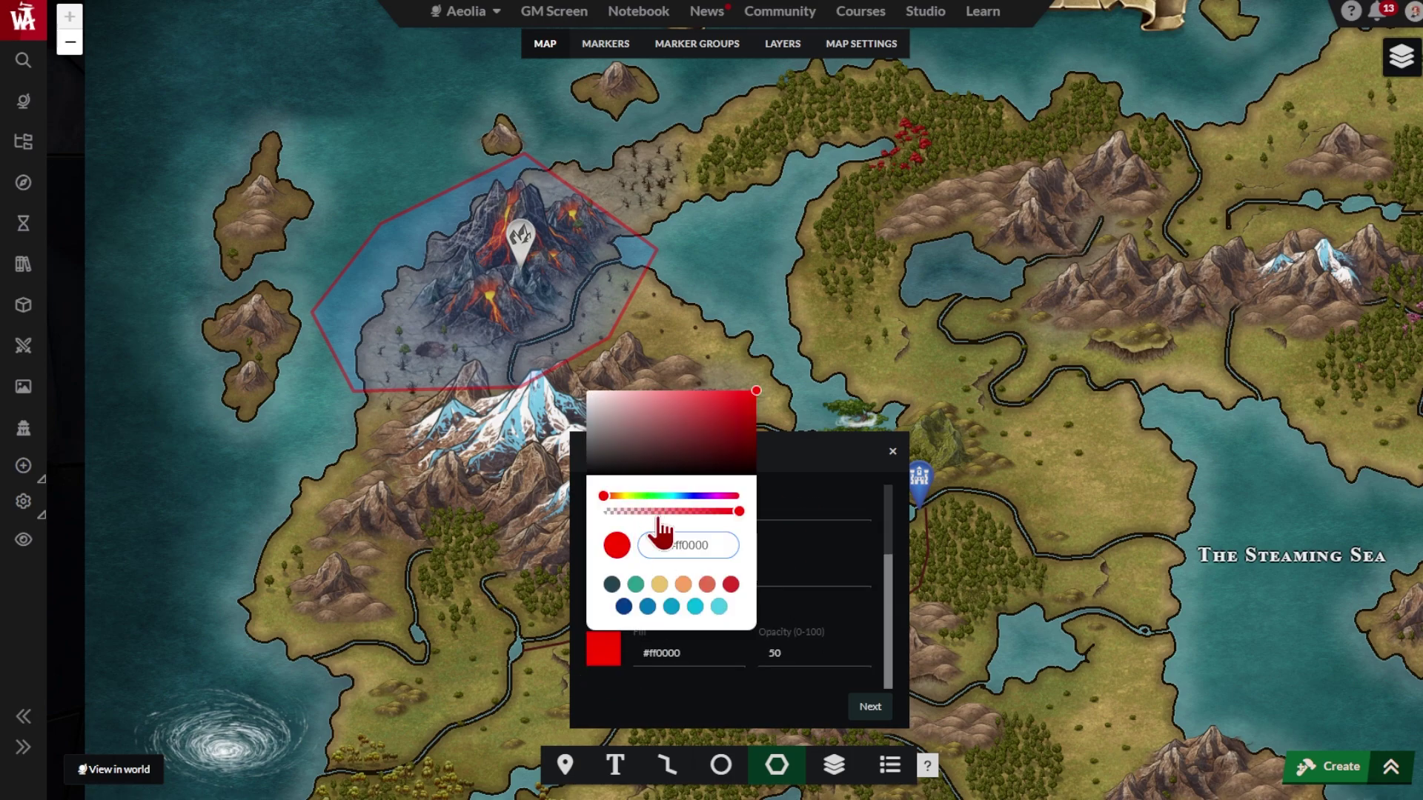
pyautogui.click(612, 557)
pyautogui.click(870, 707)
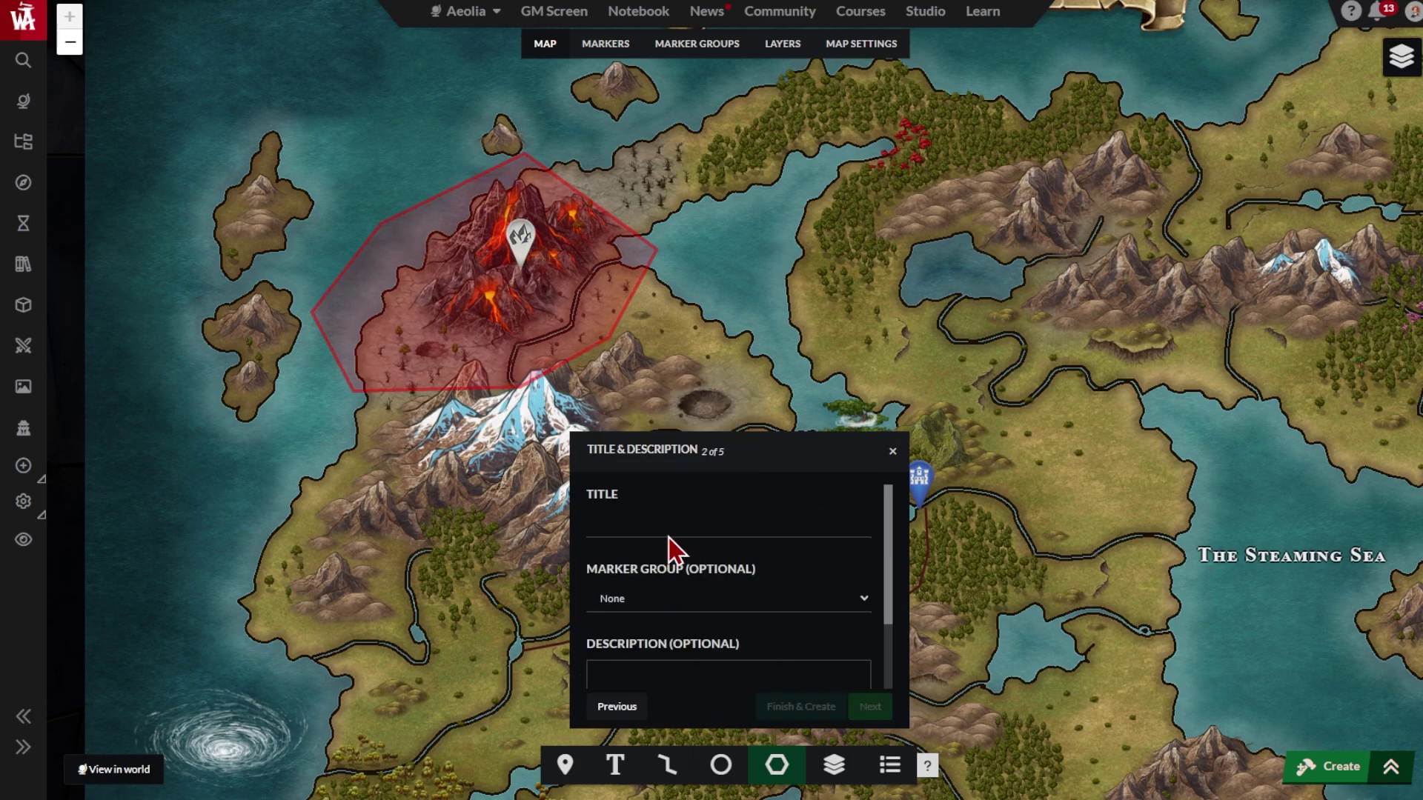
pyautogui.click(669, 528)
pyautogui.write('The Burning Zone')
pyautogui.click(801, 707)
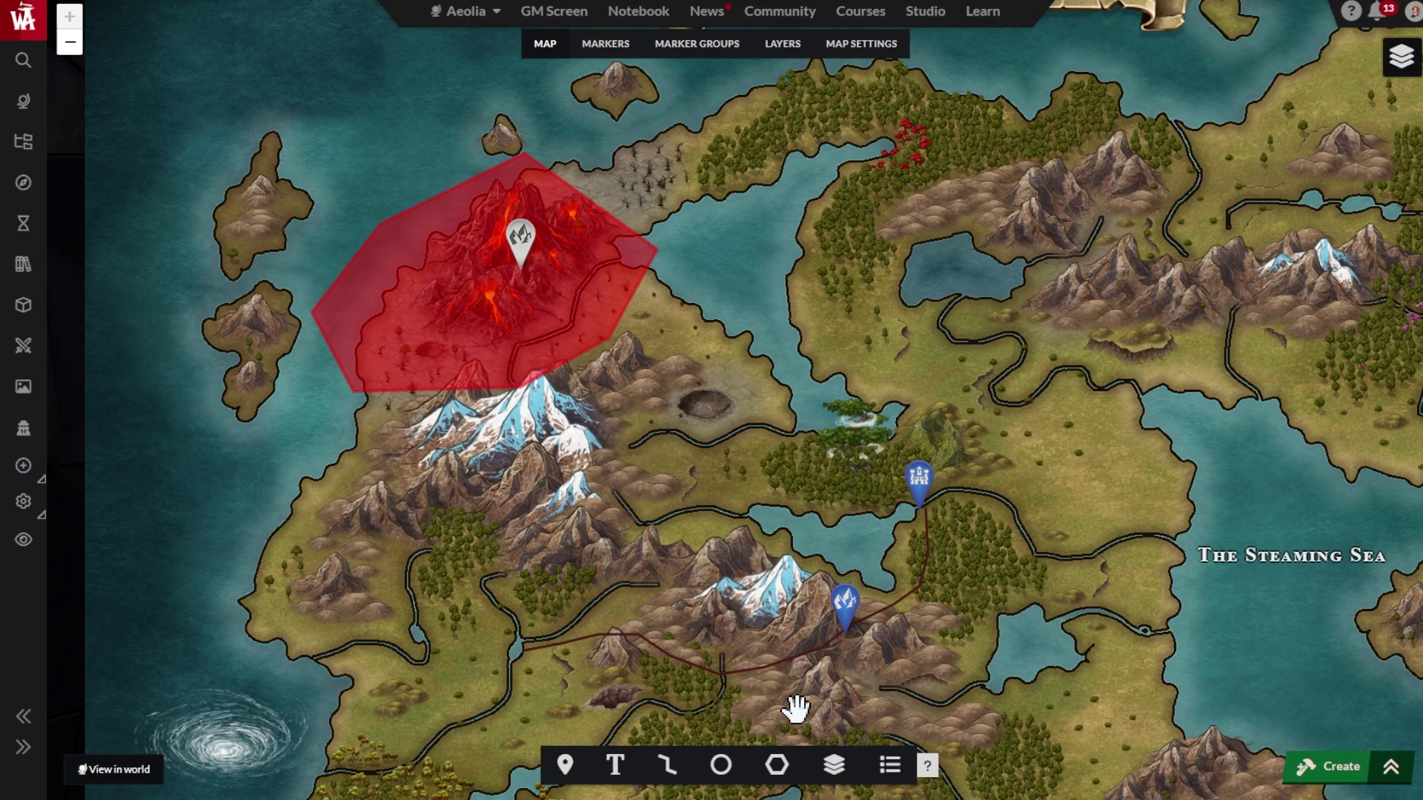
# Draw a red circle around the castle marker
pyautogui.click(721, 765)
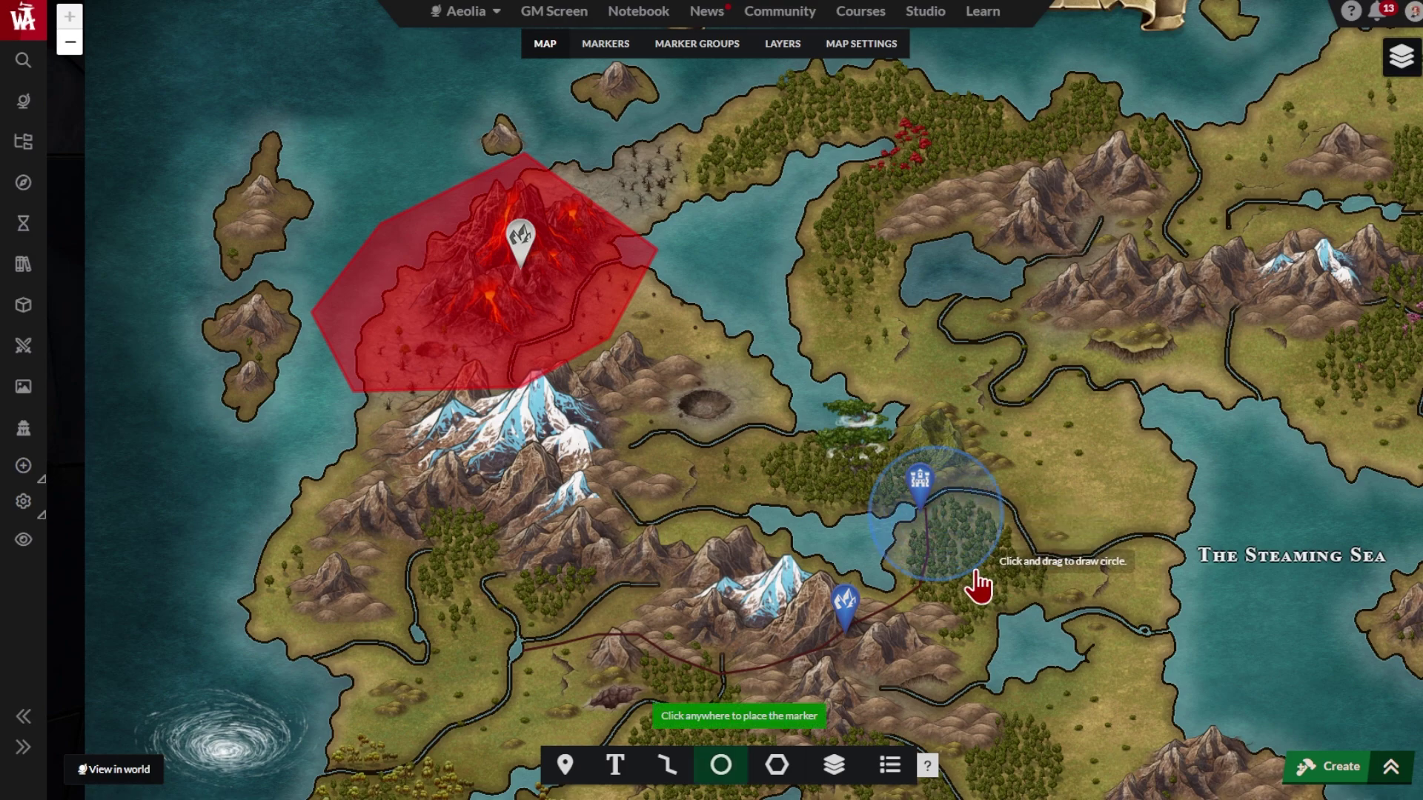
pyautogui.click(987, 592)
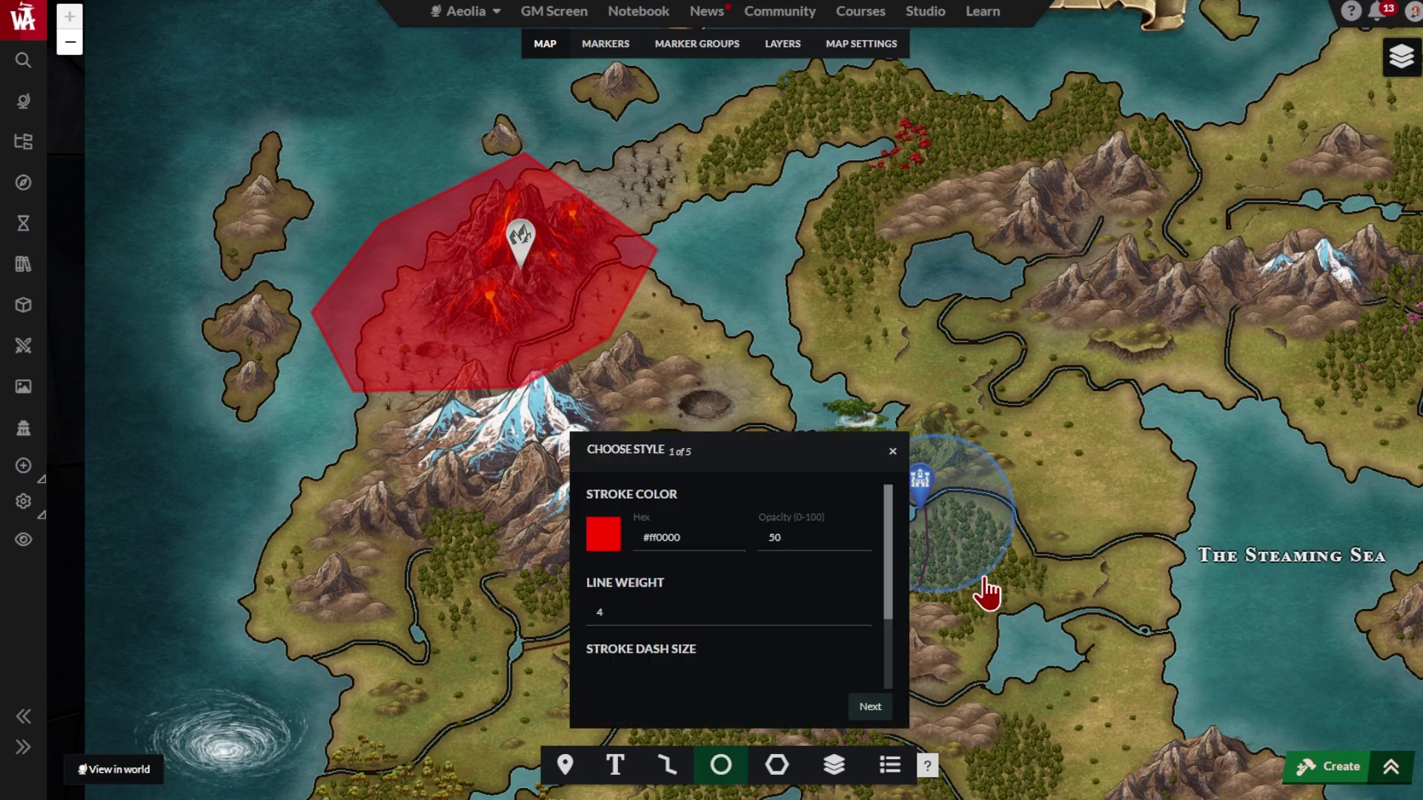
pyautogui.scroll(-2, 765, 582)
pyautogui.click(778, 705)
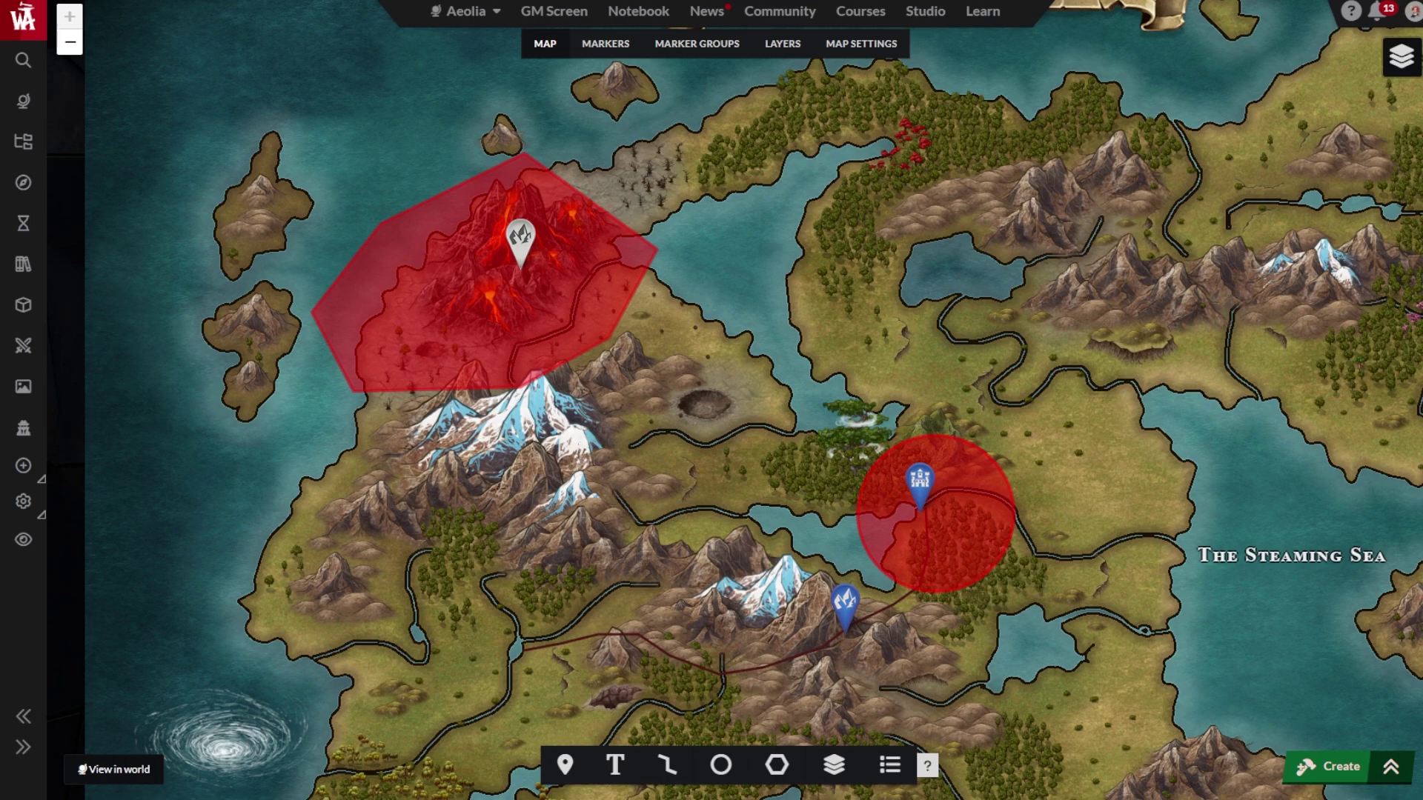
# Add a red skull danger pin on the western grassland and give it a title
pyautogui.click(564, 765)
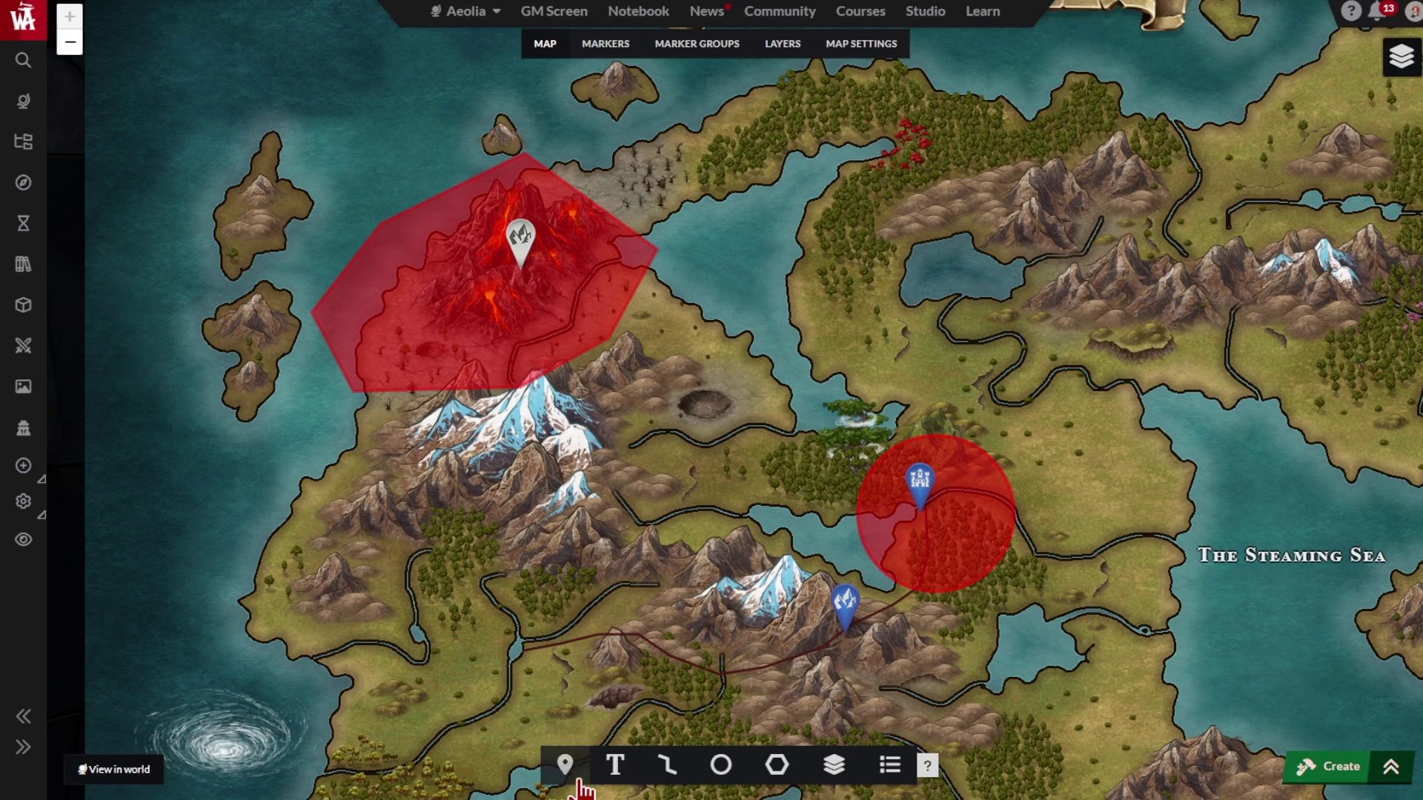
pyautogui.click(439, 587)
pyautogui.write('danger')
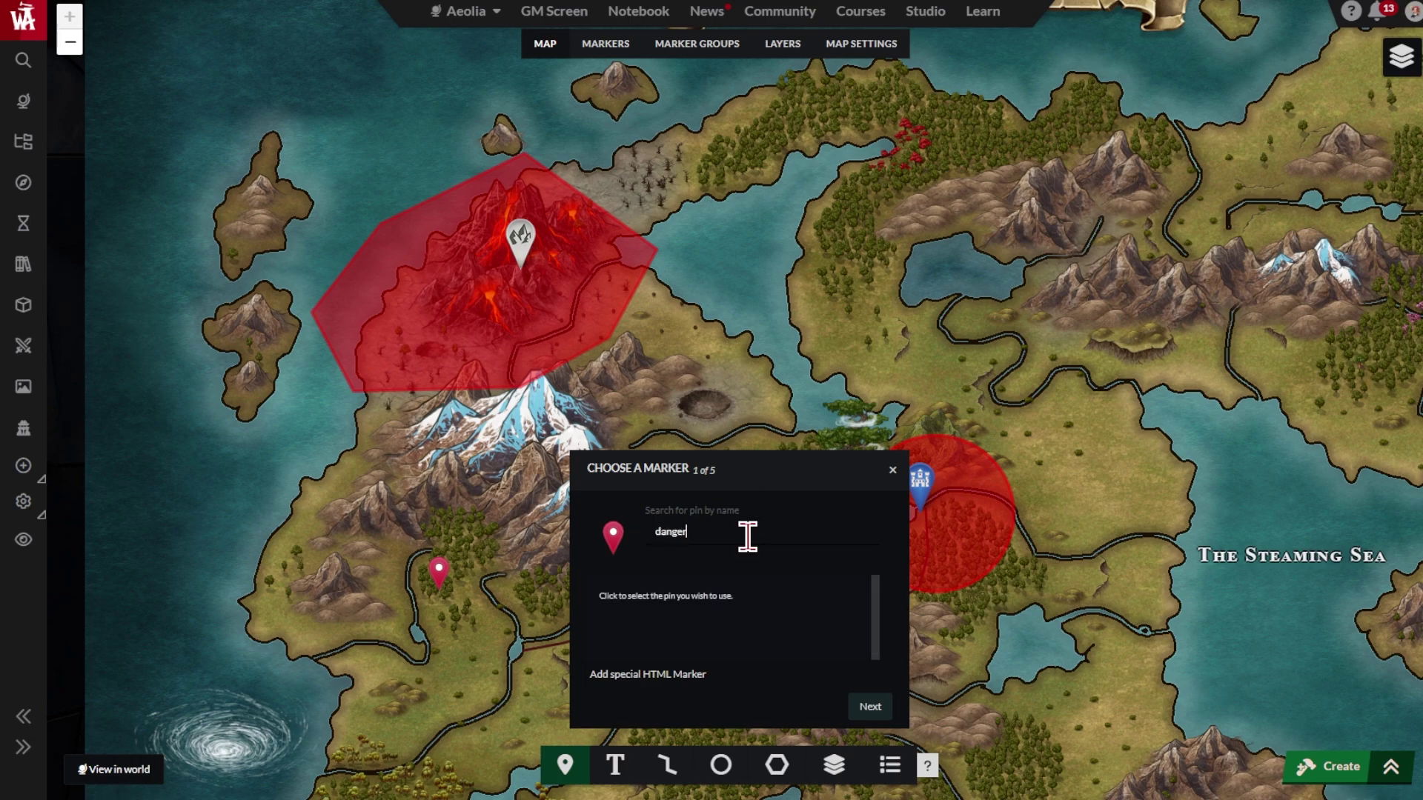
pyautogui.click(791, 636)
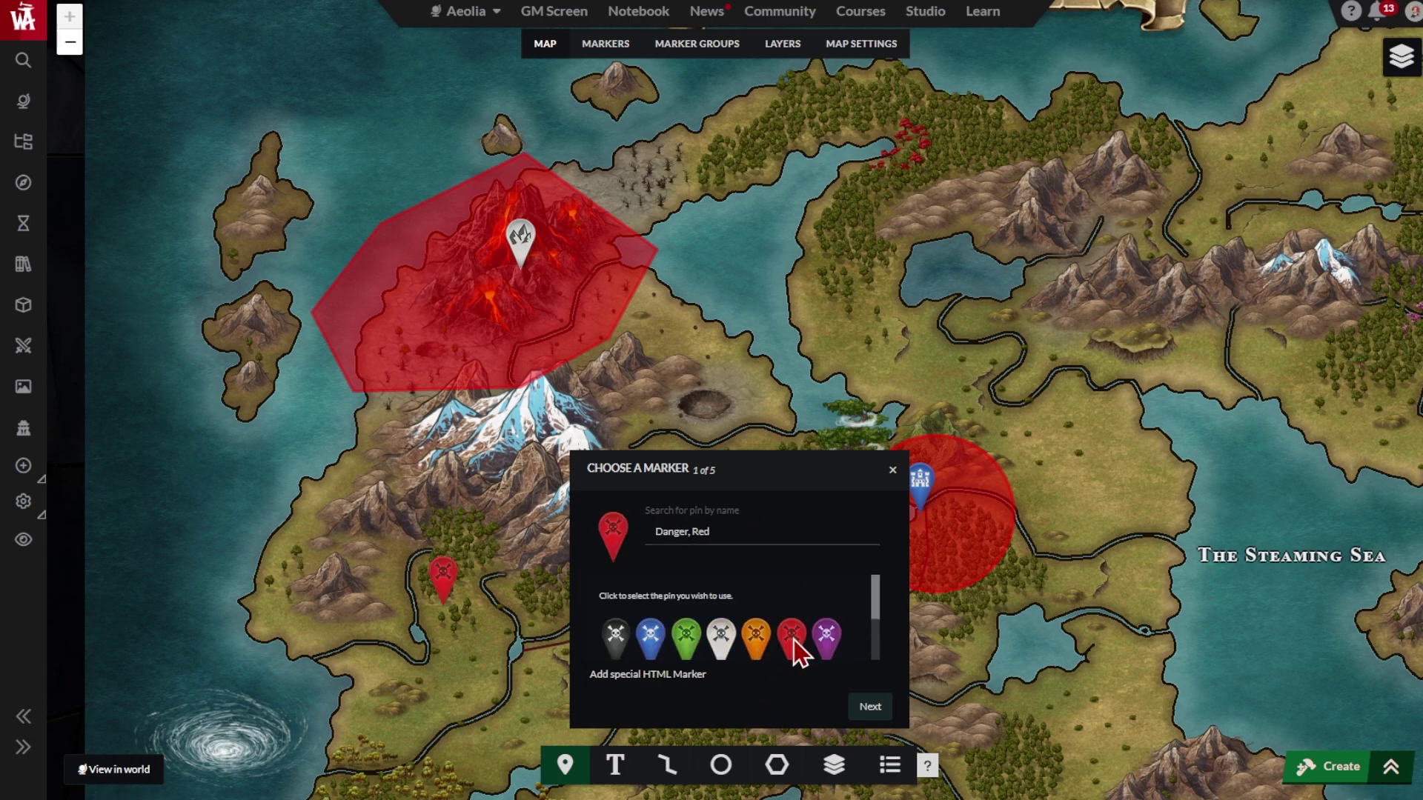
pyautogui.click(870, 706)
pyautogui.click(654, 523)
pyautogui.write('Bandit')
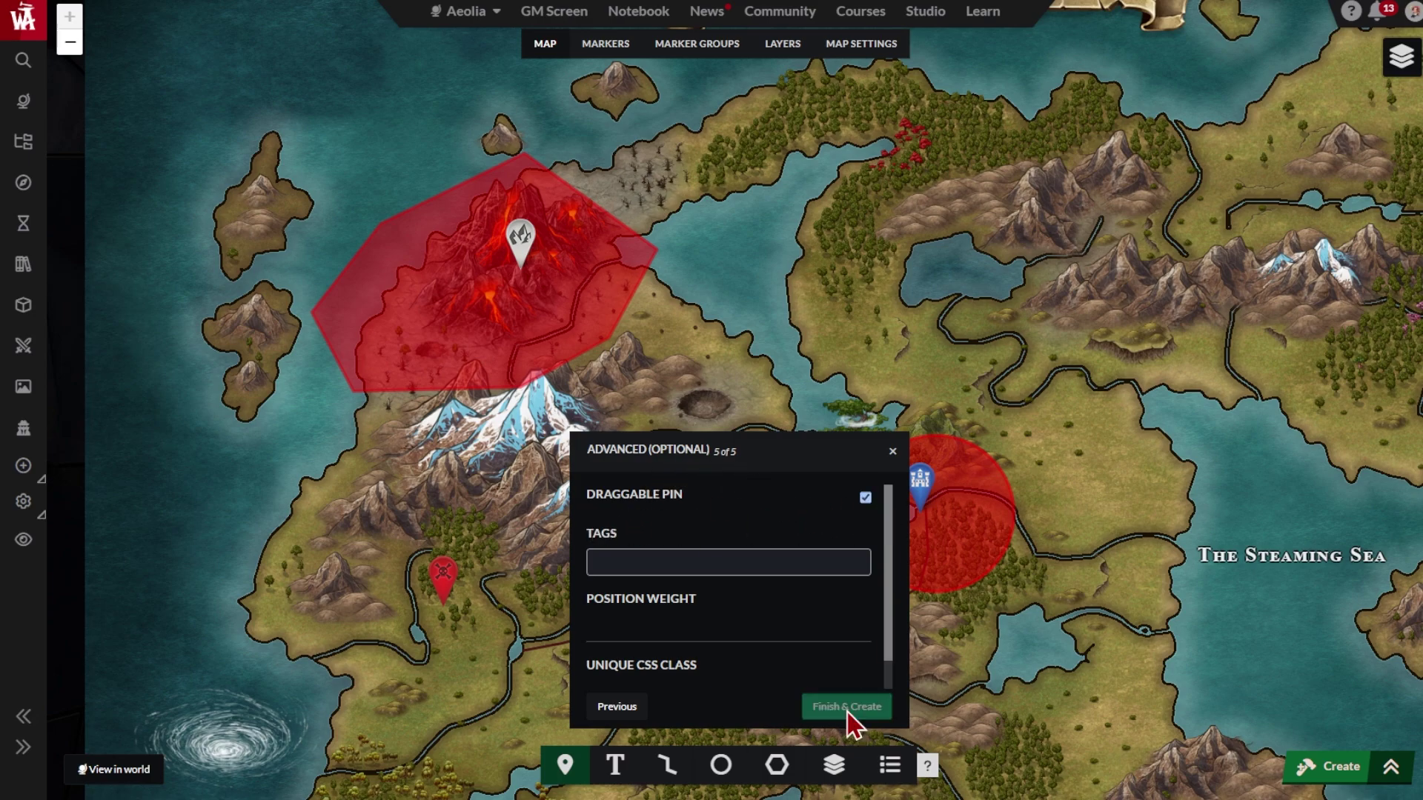
pyautogui.click(849, 709)
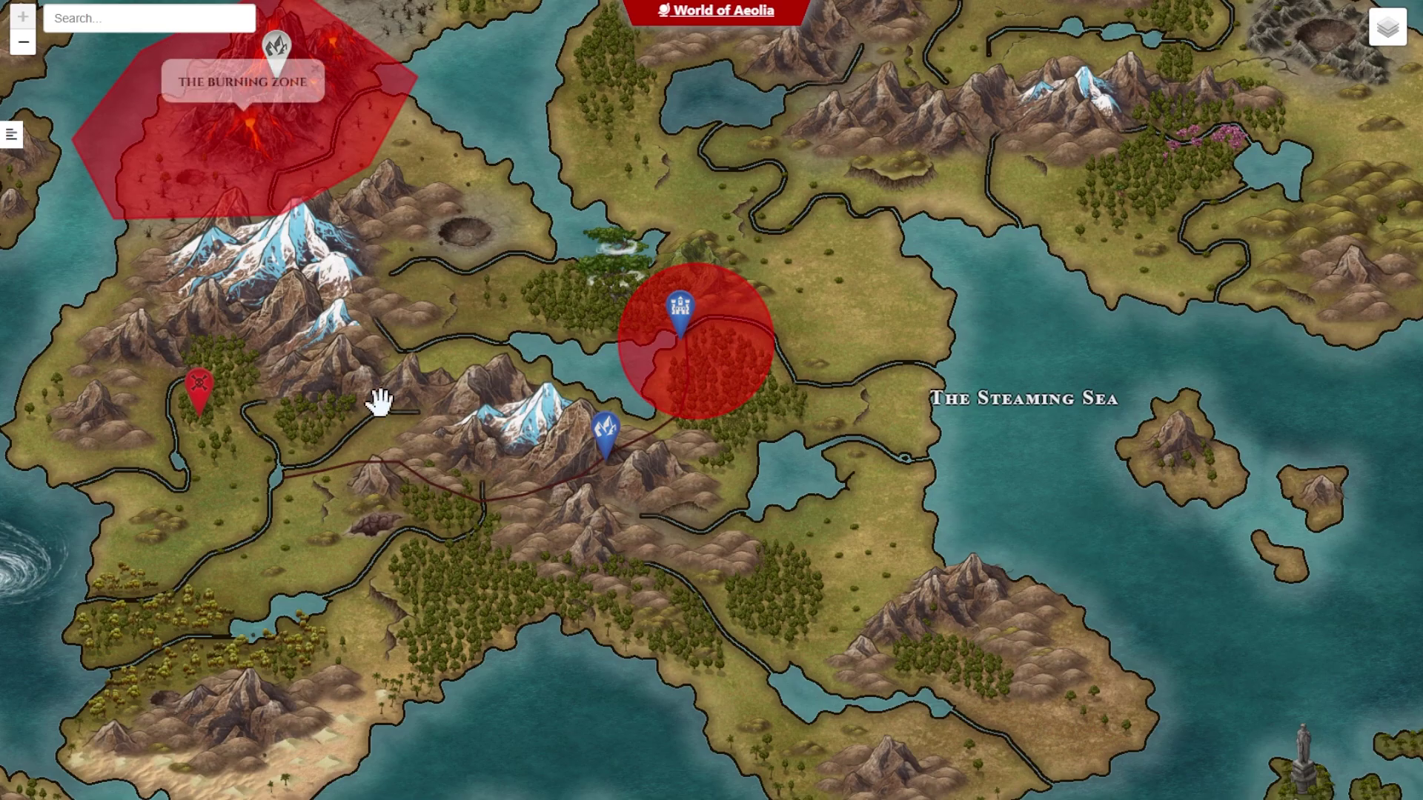
# Drag the Wandering Menace! marker up and right, then view the Sphere of Influence circle's popup
pyautogui.click(197, 386)
pyautogui.moveTo(197, 385)
pyautogui.mouseDown()
pyautogui.moveTo(358, 373)
pyautogui.moveTo(345, 495)
pyautogui.moveTo(462, 365)
pyautogui.moveTo(479, 226)
pyautogui.moveTo(667, 196)
pyautogui.mouseUp()
pyautogui.click(678, 304)
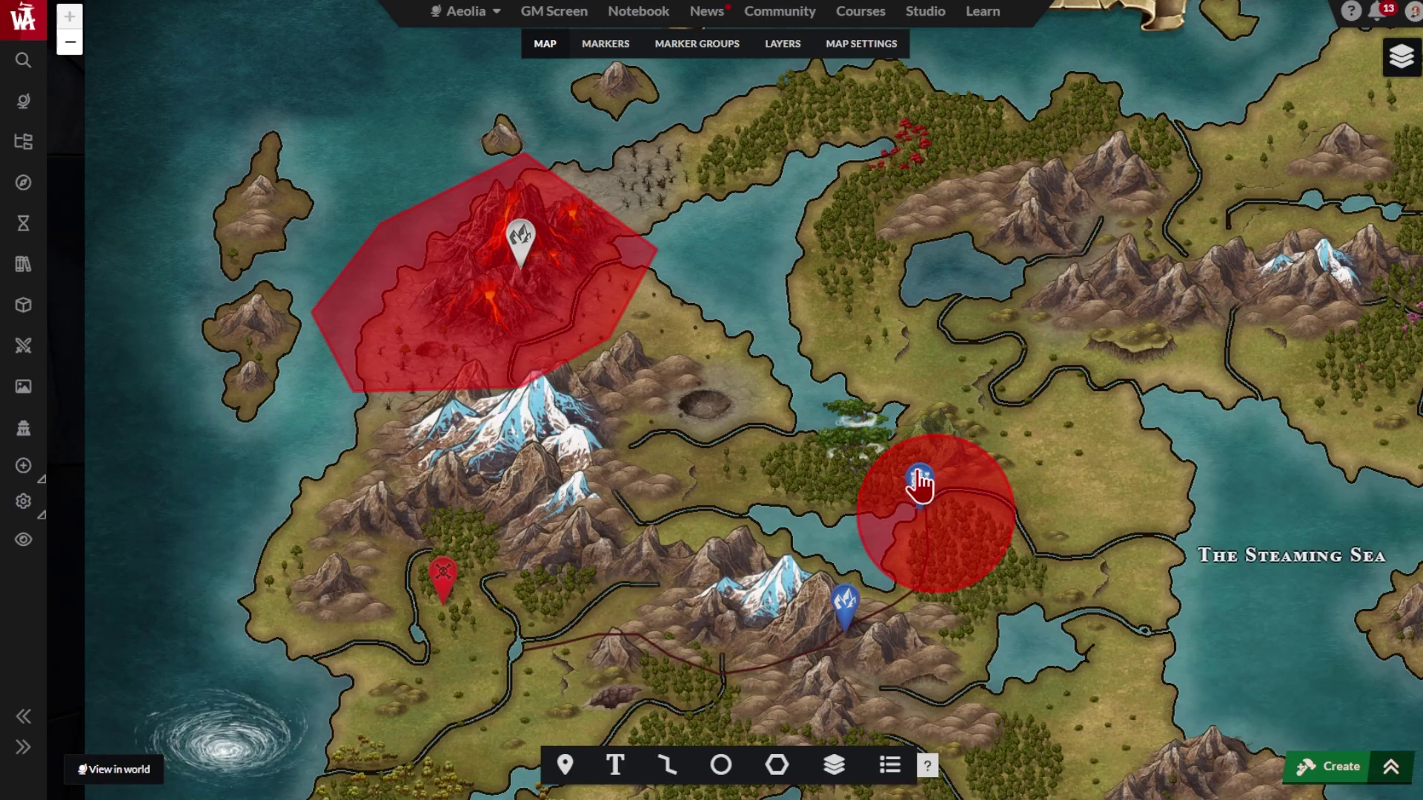
pyautogui.click(919, 478)
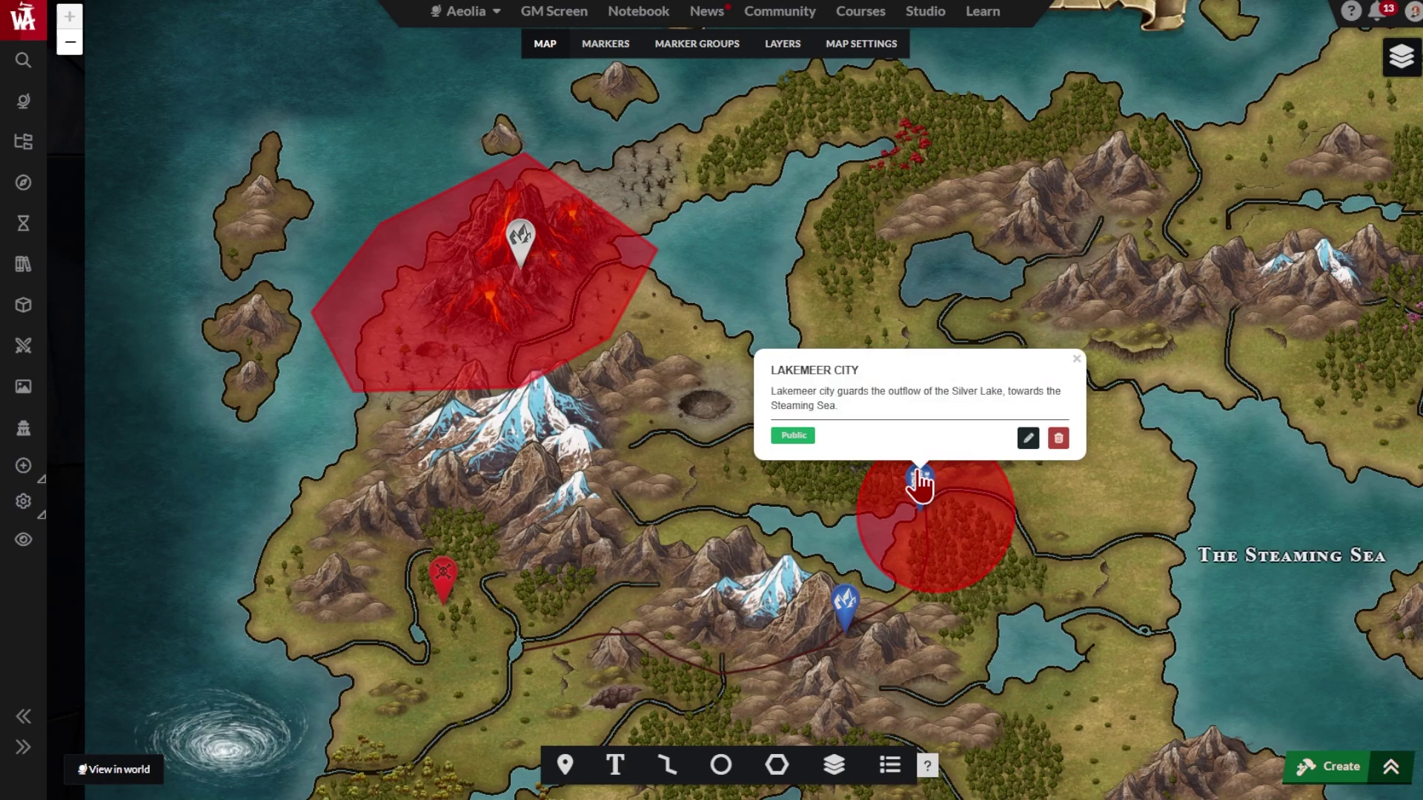
pyautogui.click(1027, 444)
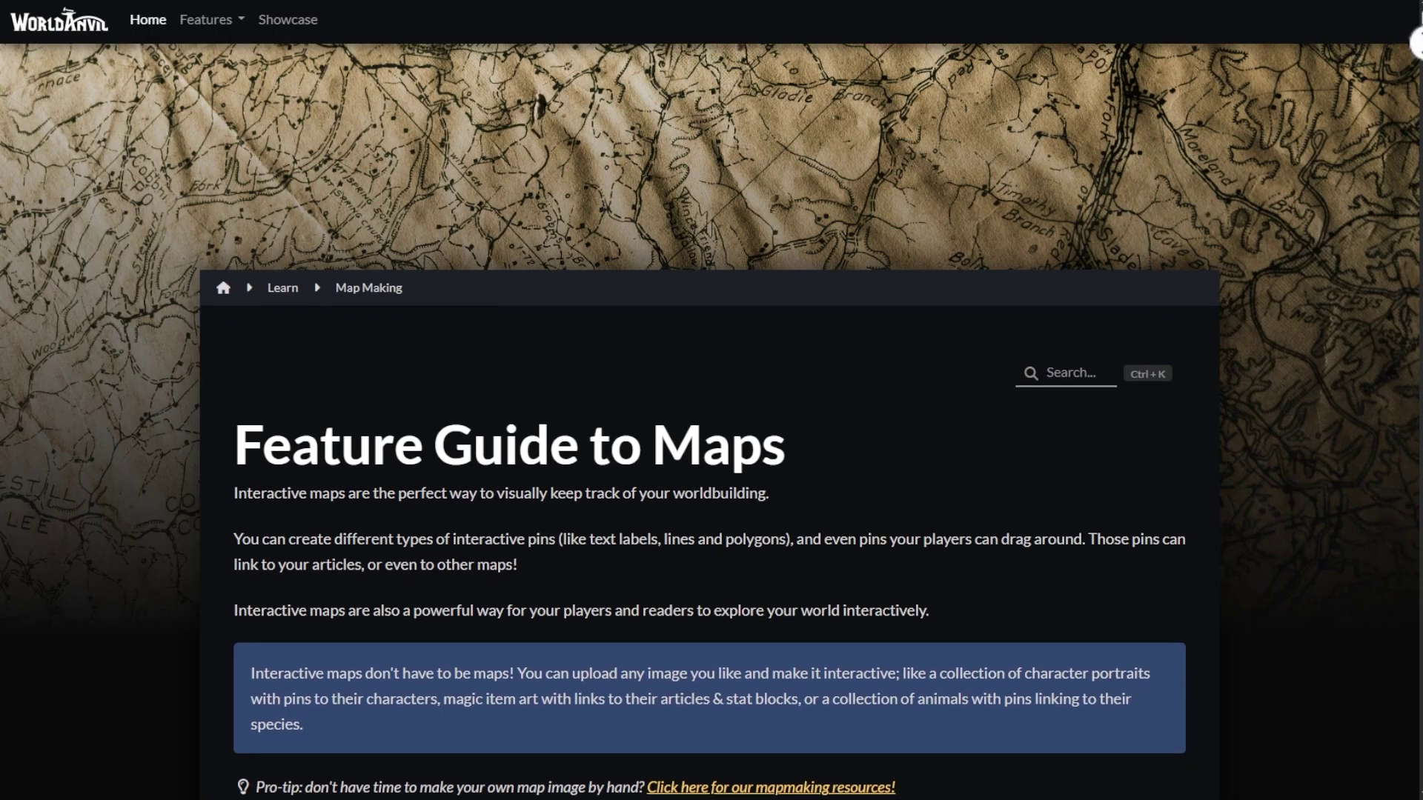
pyautogui.scroll(-3, 711, 444)
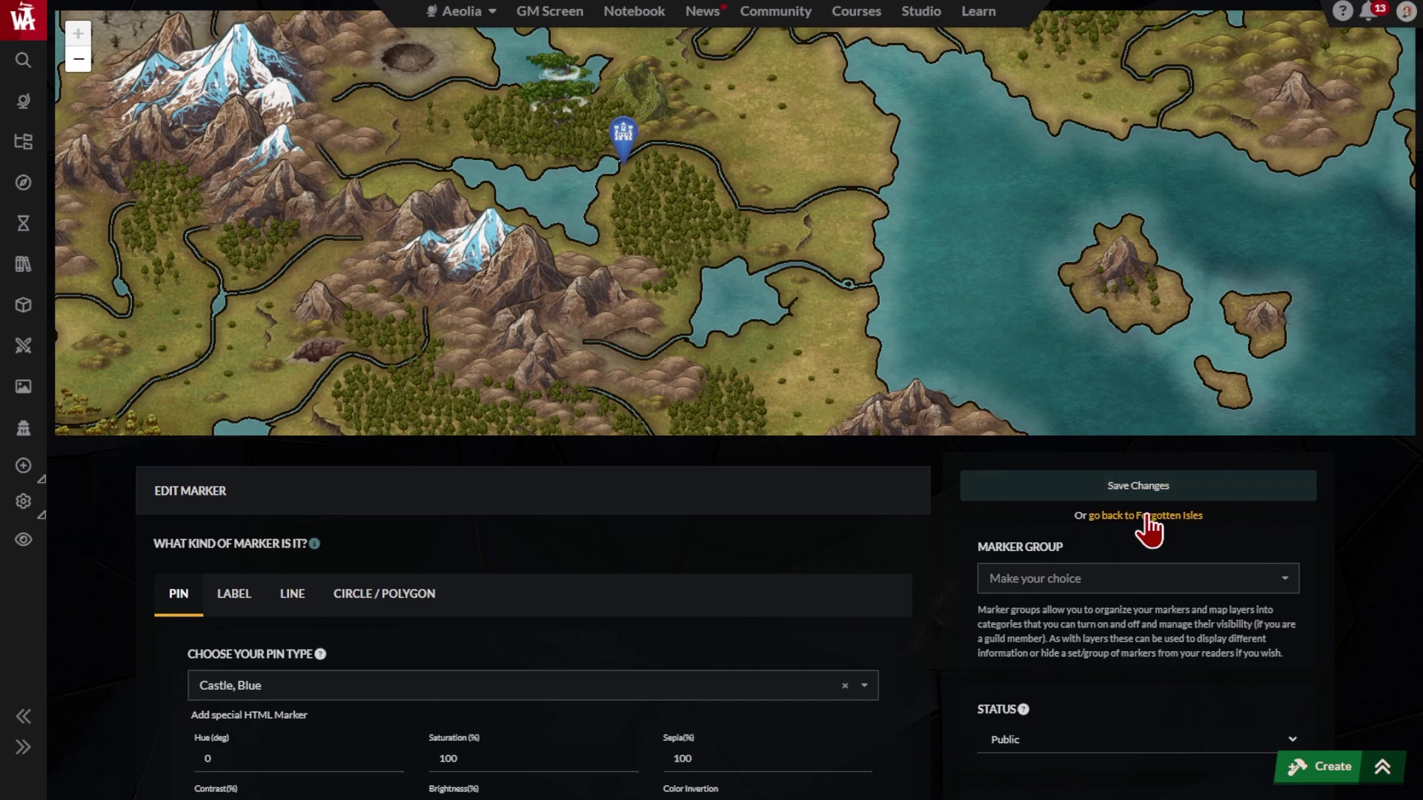
pyautogui.click(1146, 517)
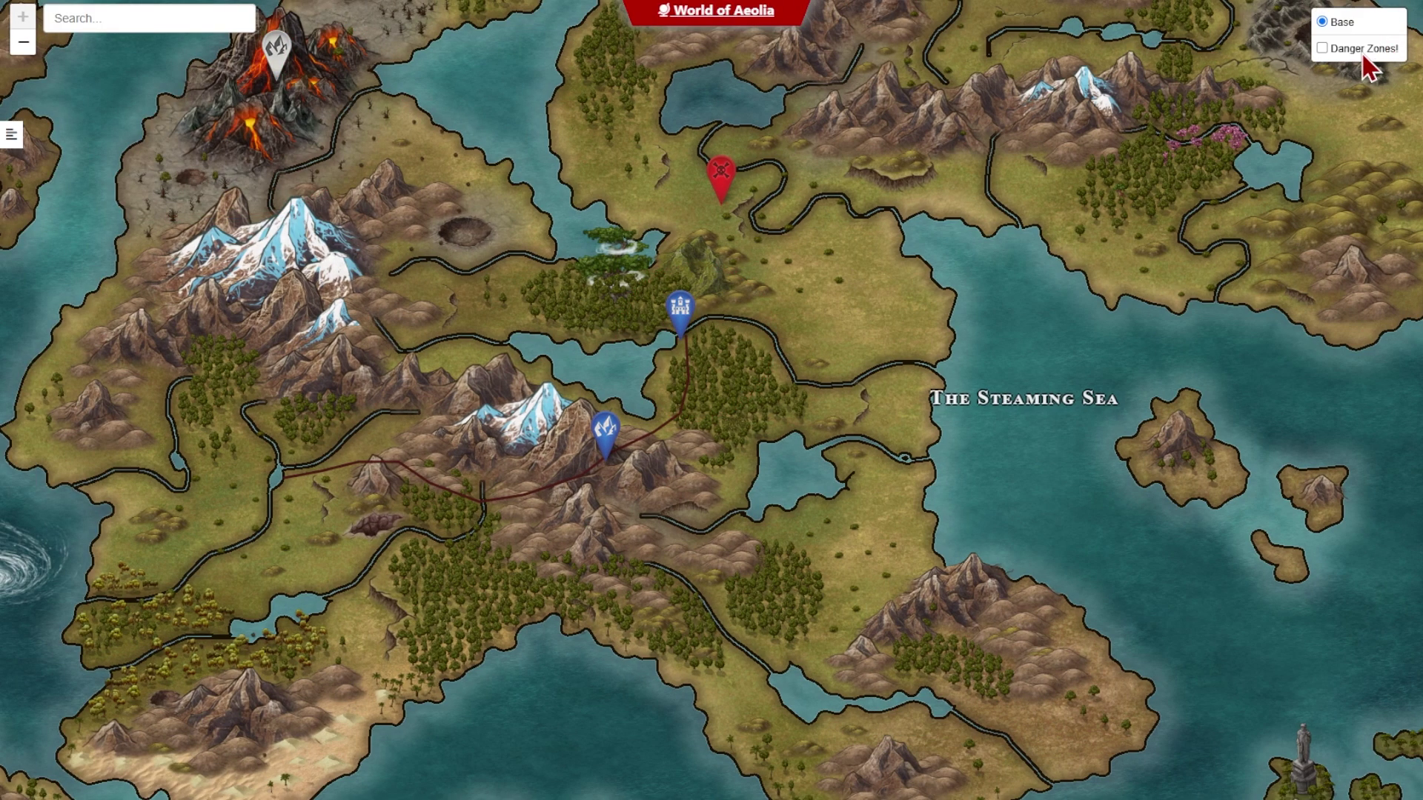
# Toggle the Danger Zones! overlay on and off, then view the castle marker's popup
pyautogui.click(1363, 57)
pyautogui.click(1363, 57)
pyautogui.click(1363, 58)
pyautogui.click(1364, 58)
pyautogui.click(680, 308)
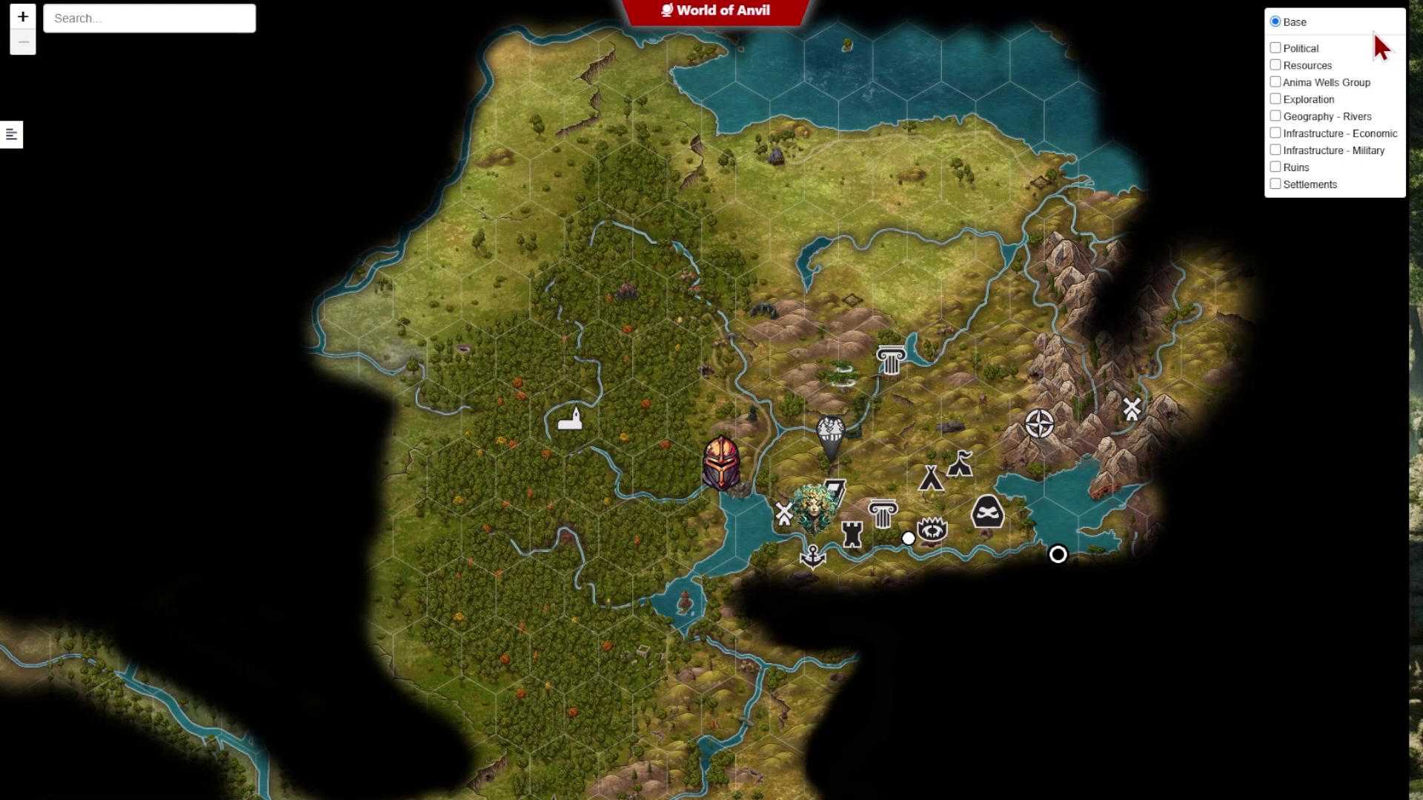
# Show the Anima Wells Group, Exploration, Geography - Rivers and Settlements overlays, leaving Political, Infrastructure and Ruins off
pyautogui.moveTo(1384, 30)
pyautogui.click(1293, 46)
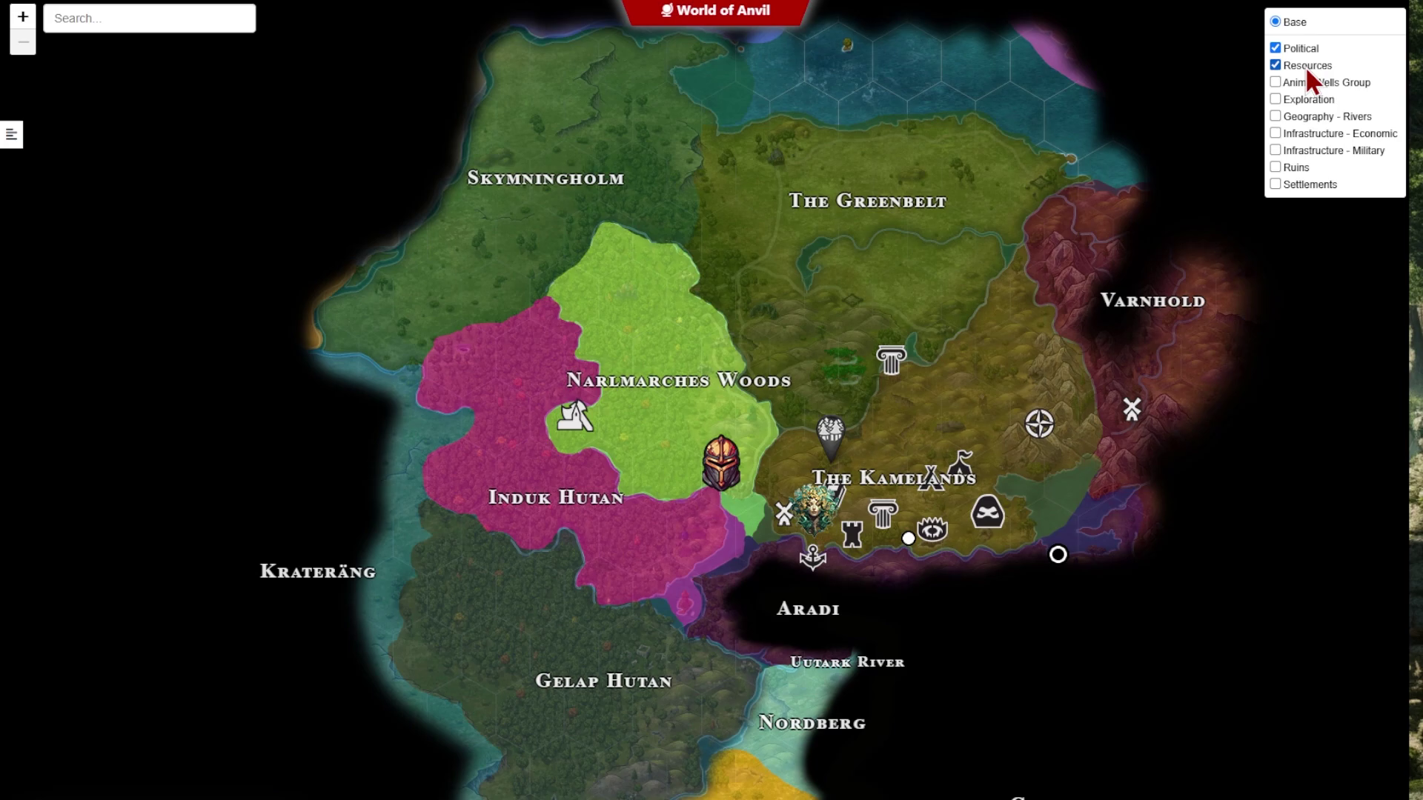
pyautogui.click(1309, 84)
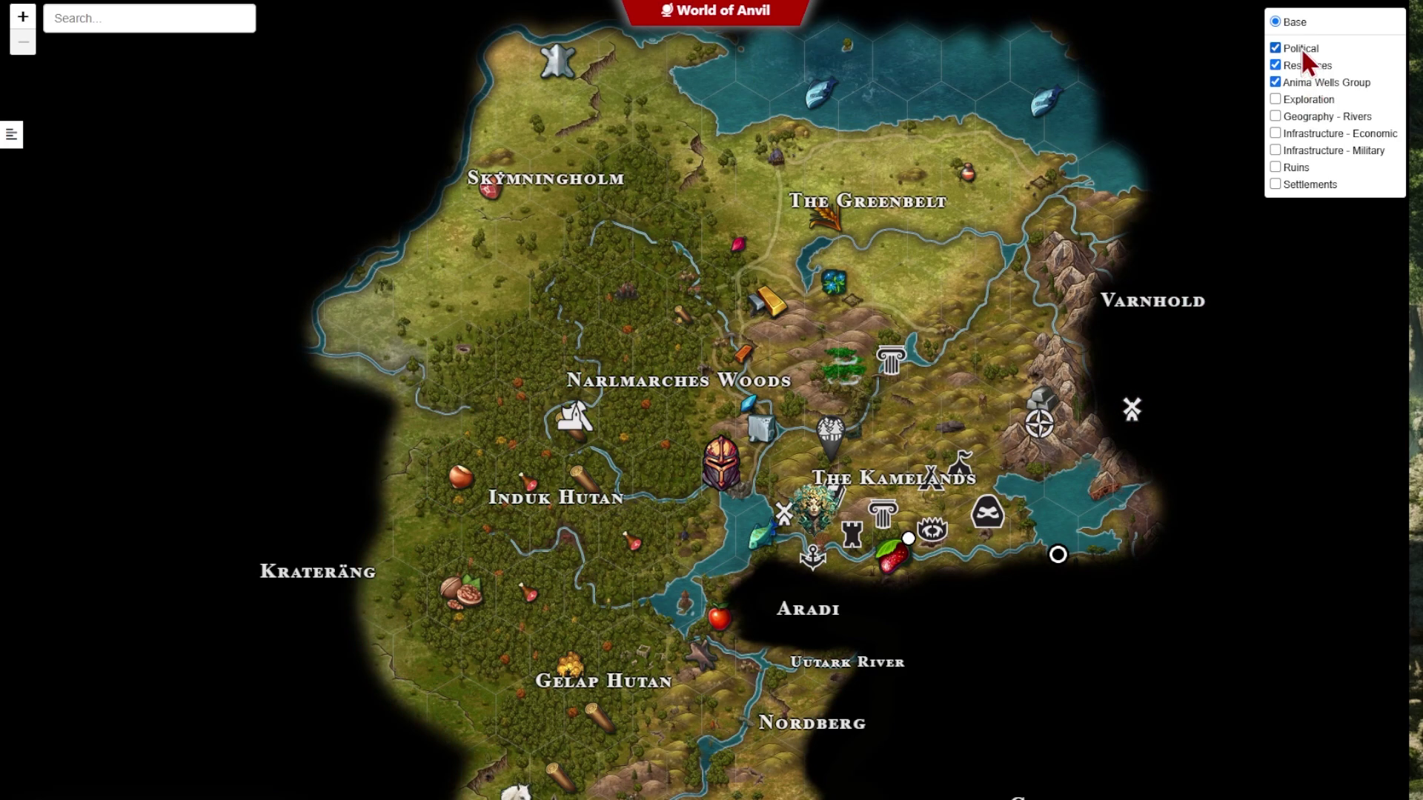
pyautogui.click(1300, 48)
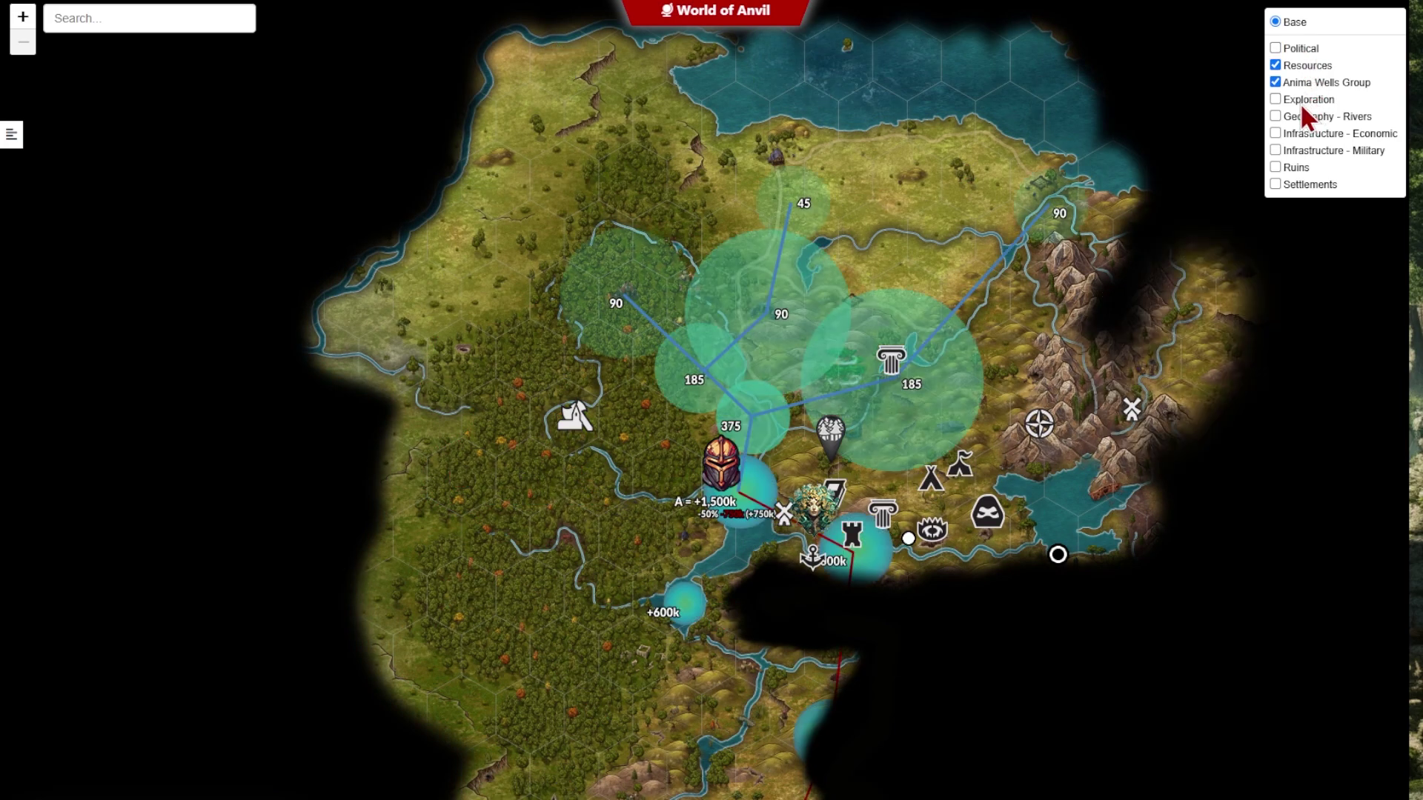
pyautogui.click(1303, 101)
pyautogui.click(1306, 119)
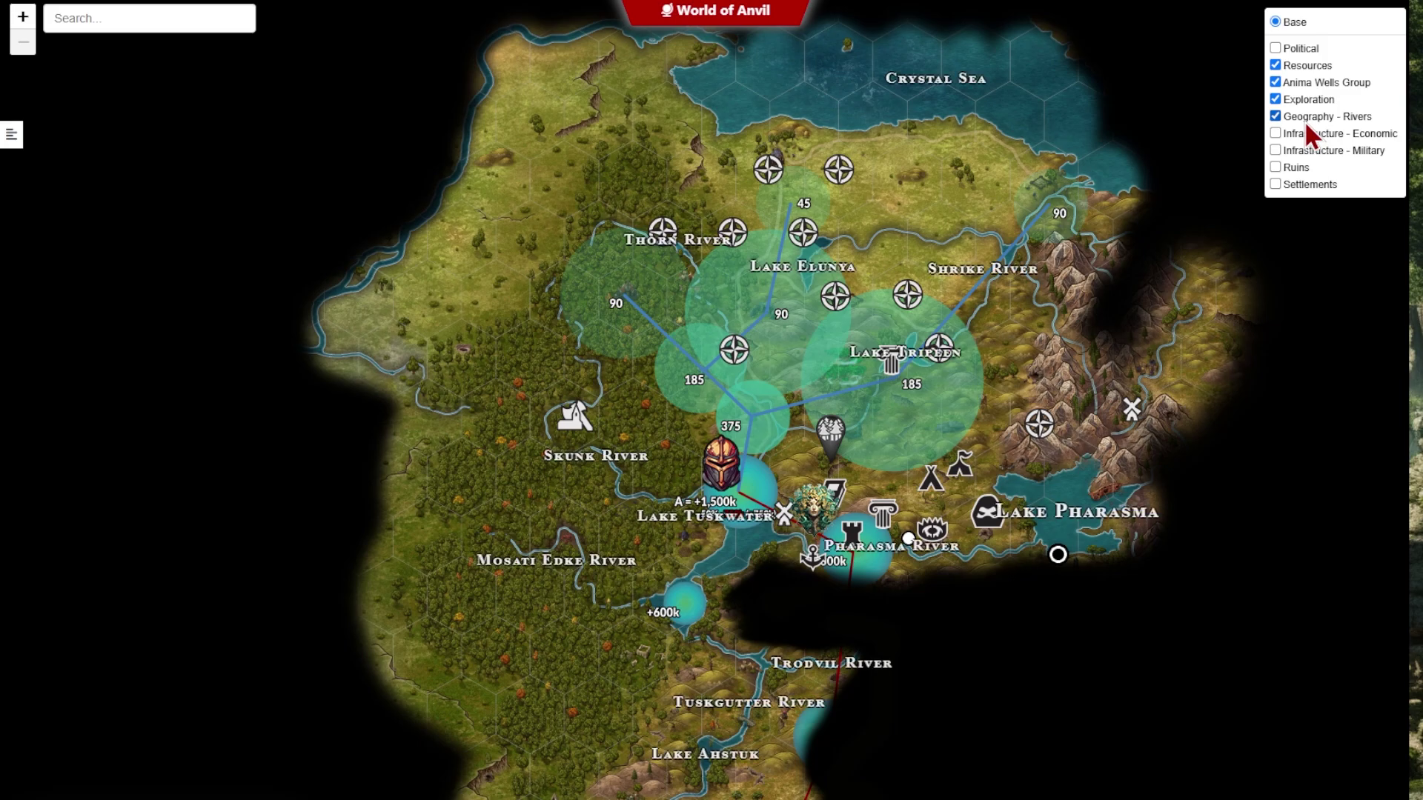
pyautogui.click(1300, 135)
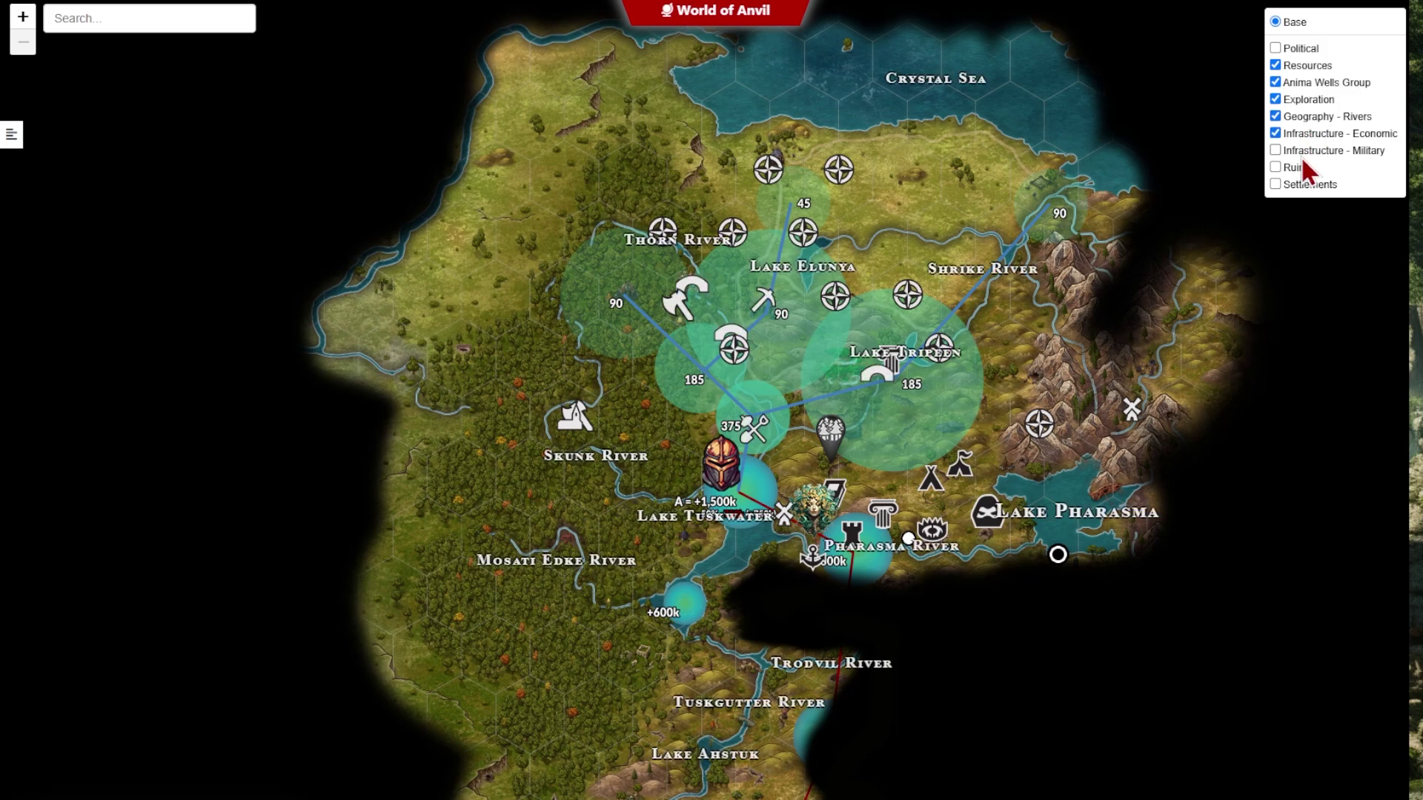
pyautogui.click(1297, 136)
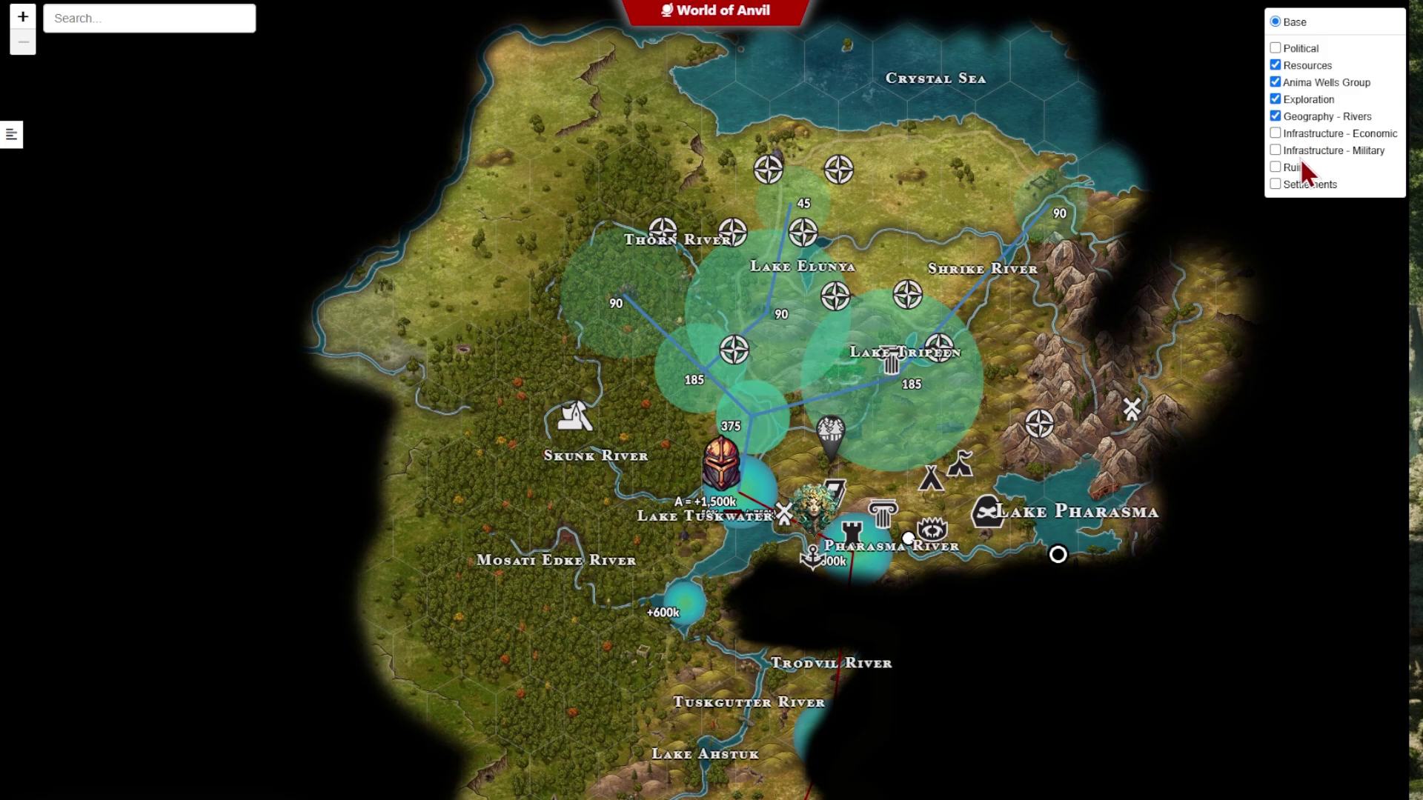
pyautogui.click(1297, 168)
pyautogui.click(1299, 169)
pyautogui.click(1304, 185)
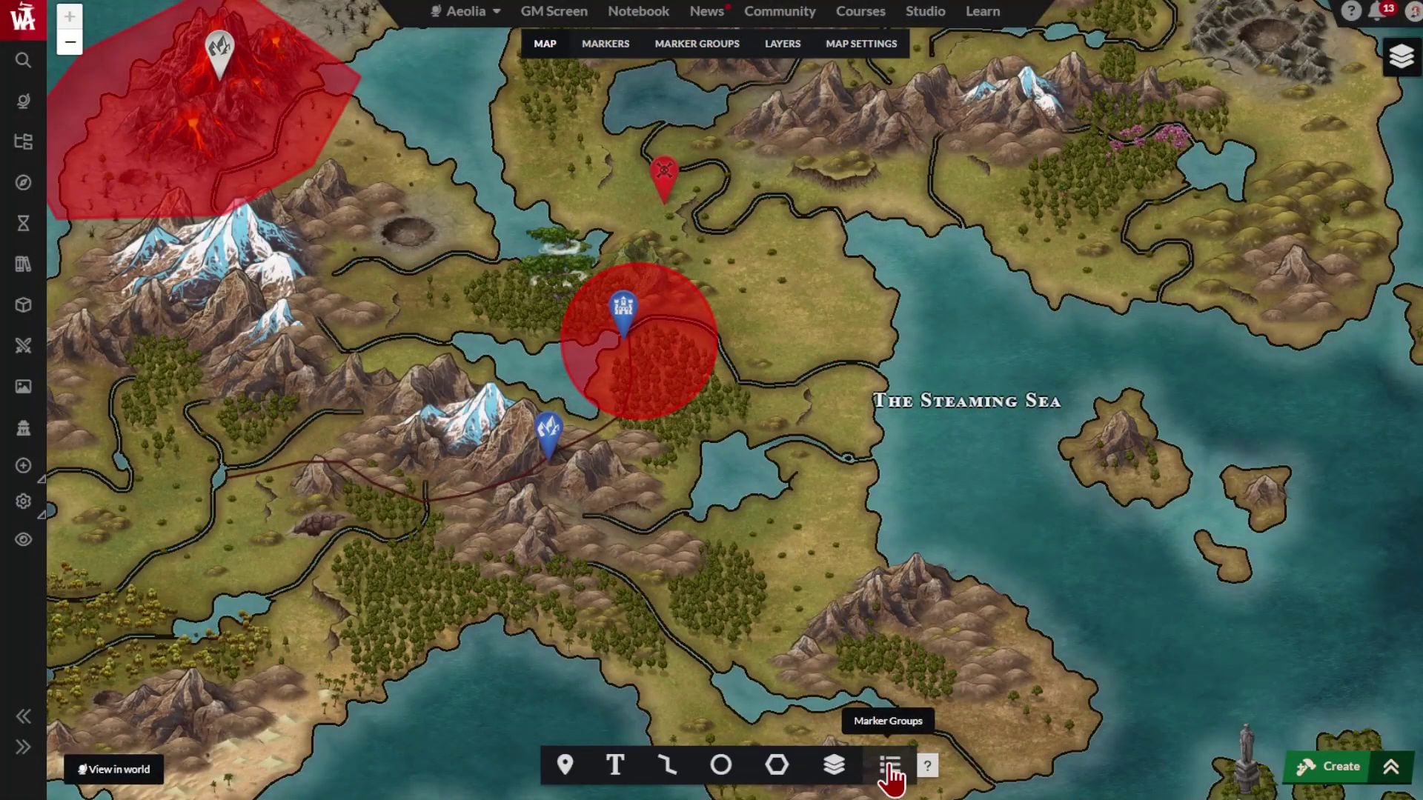
pyautogui.click(890, 767)
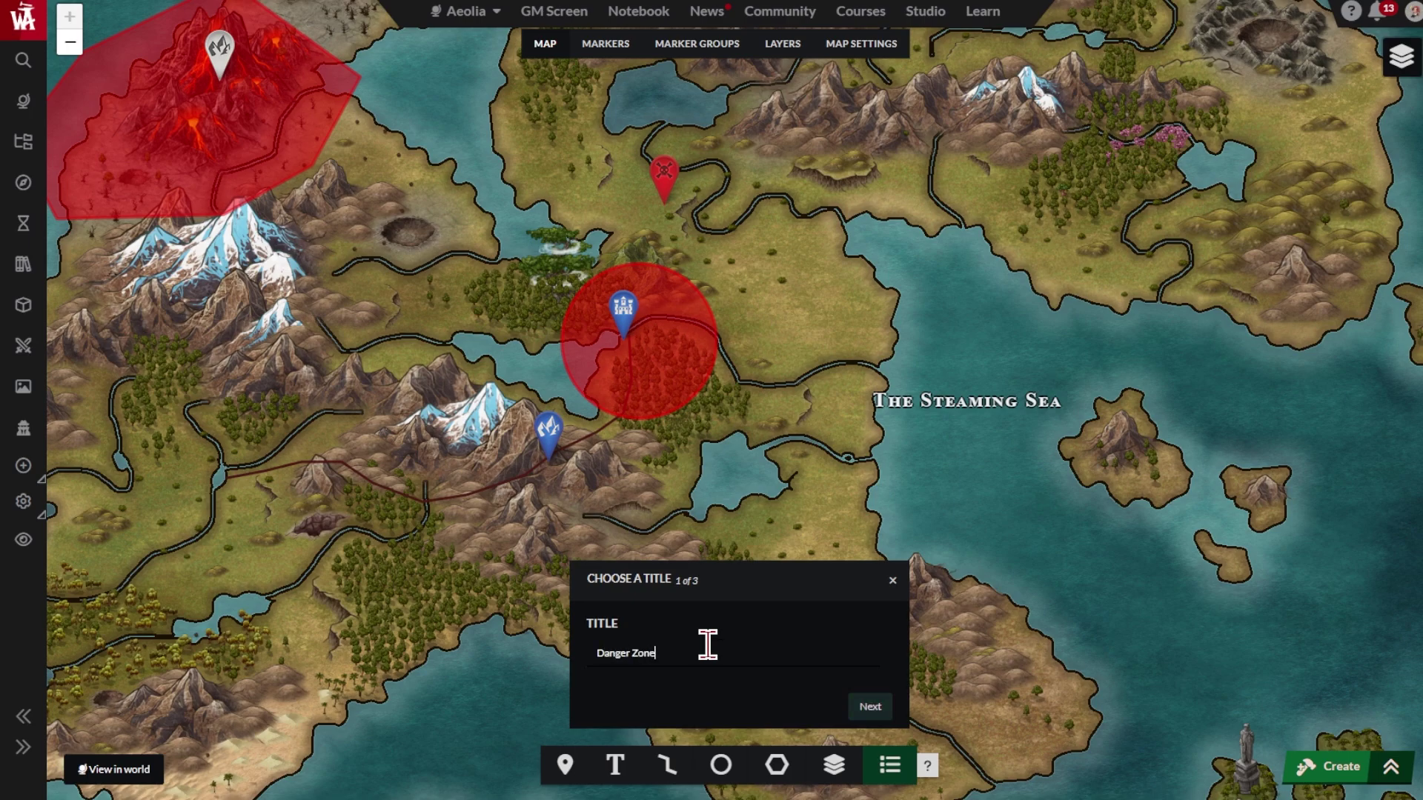
# Create the 'Danger Zones!' marker group as private, visible only to GM's Eyes Only subscribers
pyautogui.write('Danger Zones!')
pyautogui.click(871, 709)
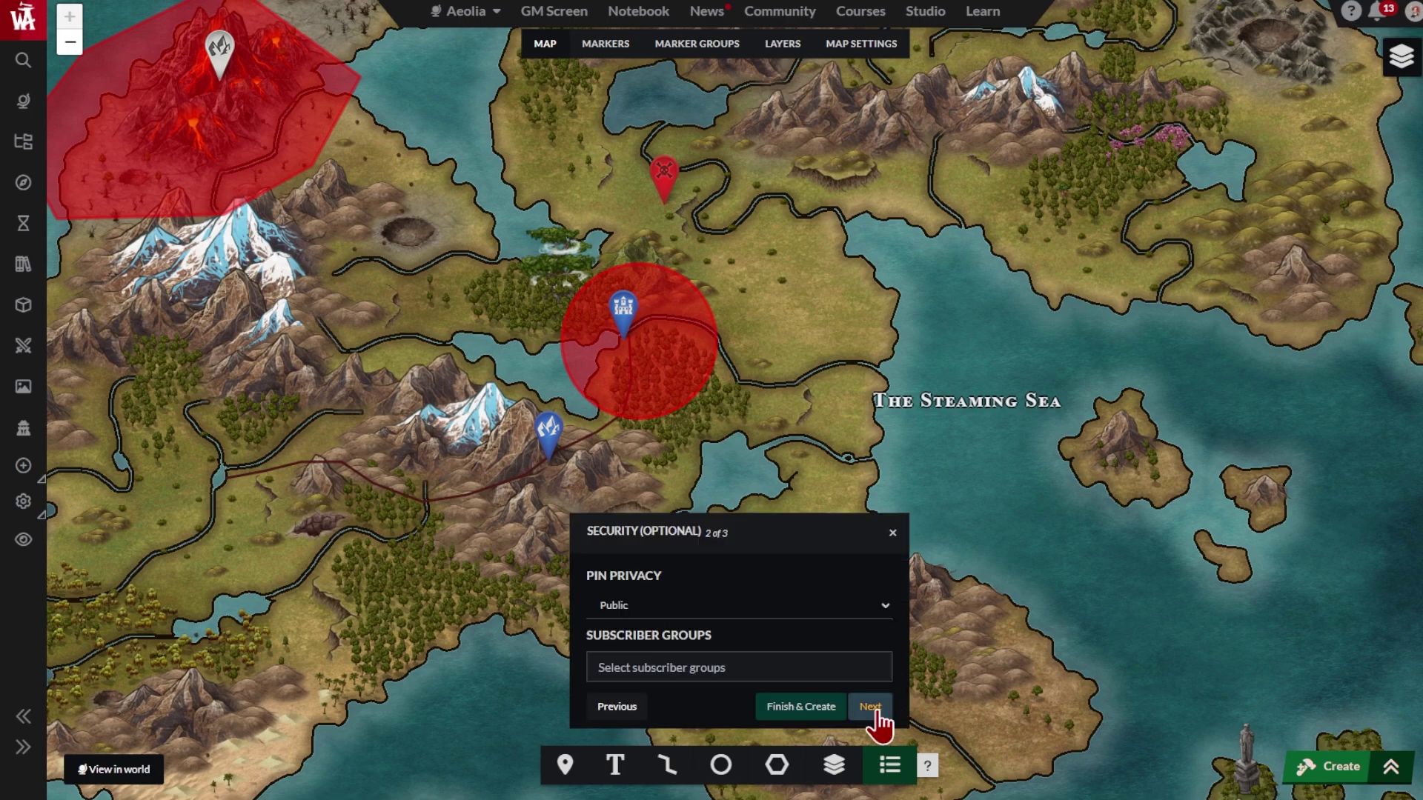
pyautogui.click(879, 615)
pyautogui.click(851, 654)
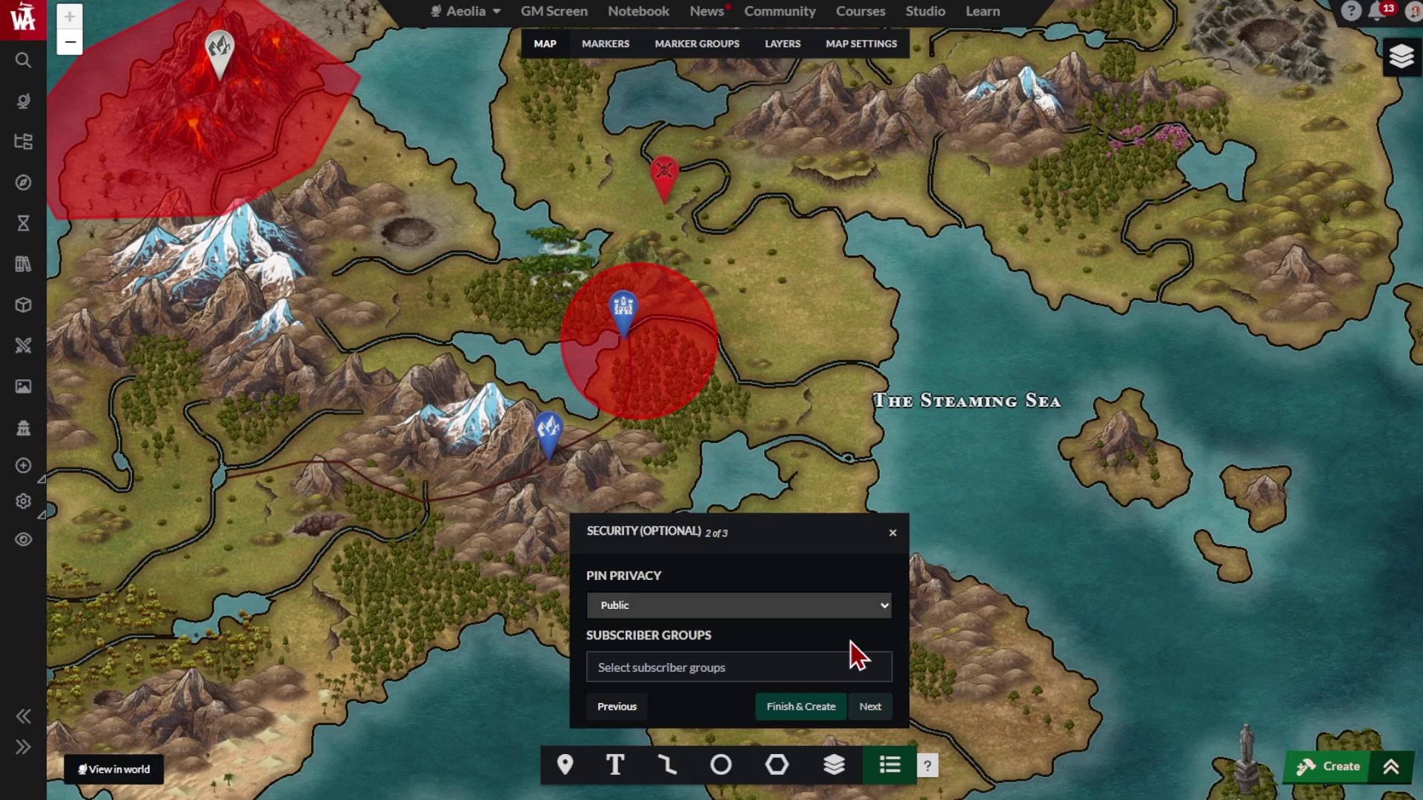
pyautogui.click(811, 672)
pyautogui.click(806, 630)
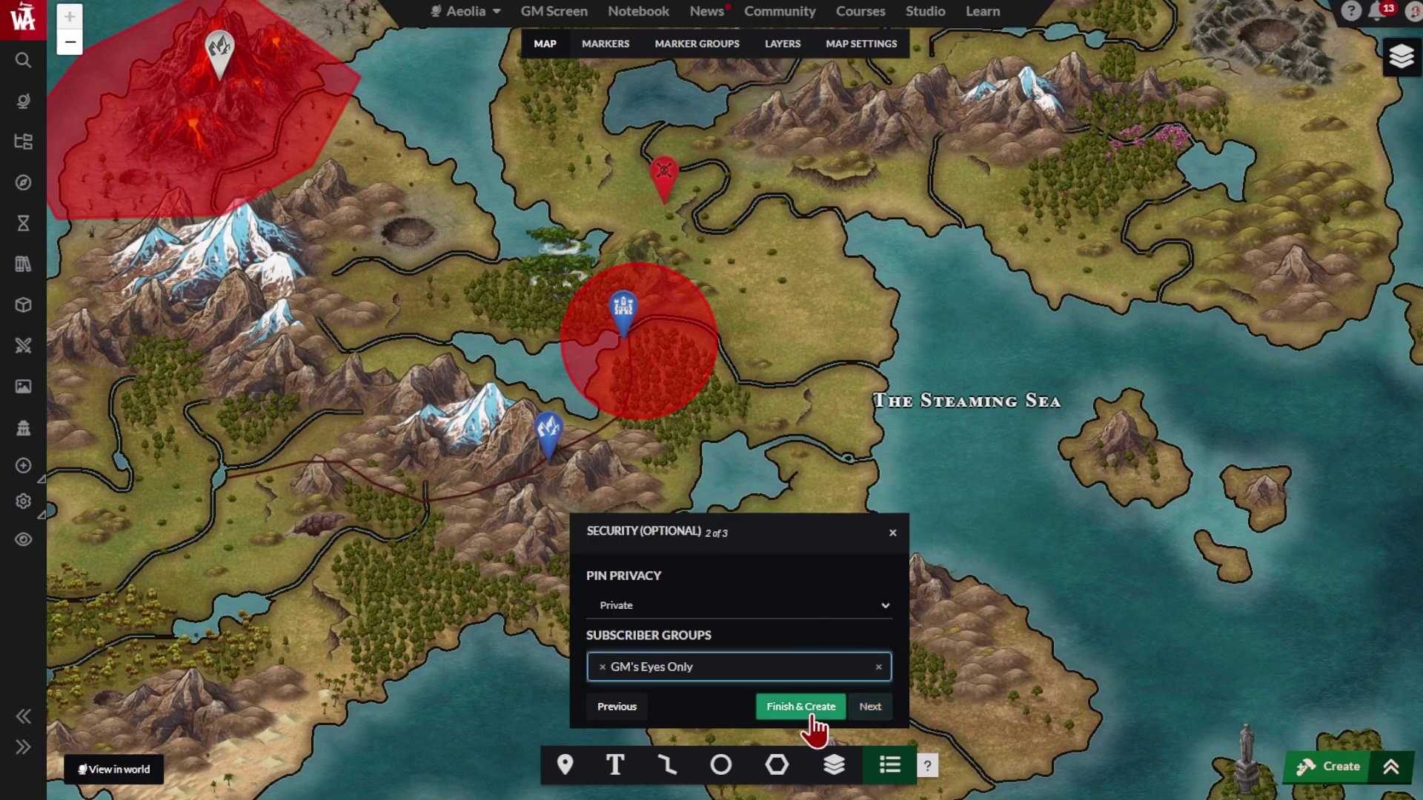
pyautogui.click(874, 709)
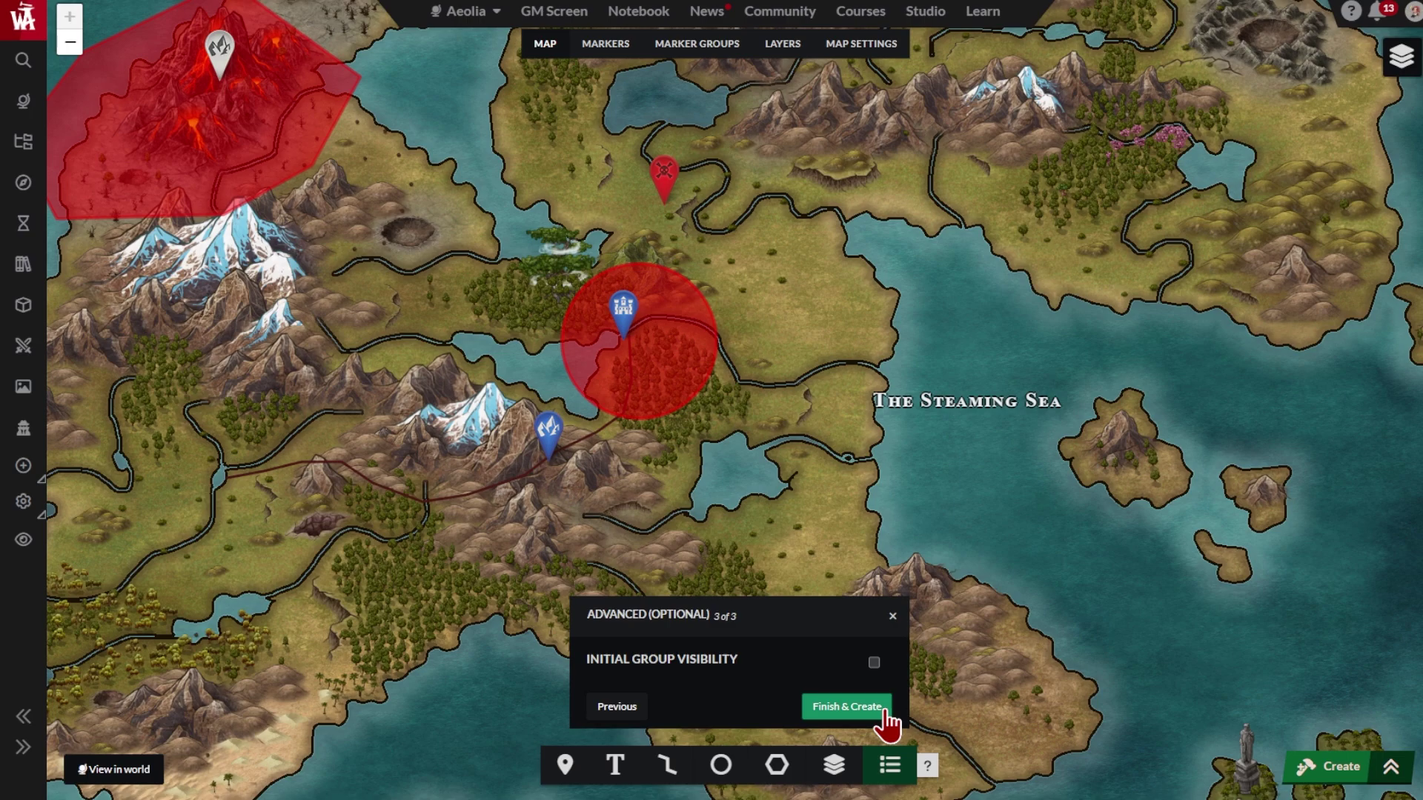
pyautogui.click(830, 713)
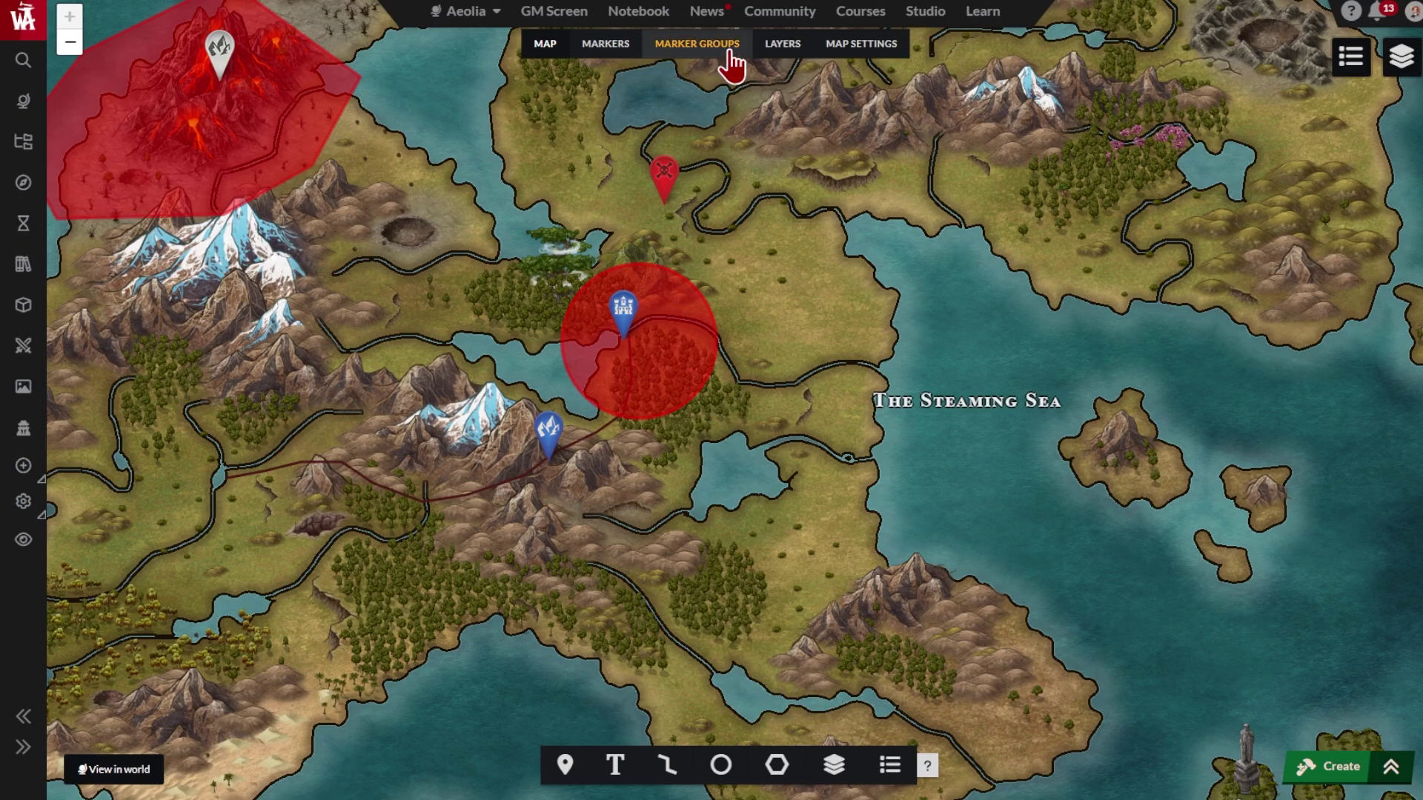
# Assign both Sphere of Influence and The Burning Zone to the Danger Zones! group in the markers list
pyautogui.click(730, 65)
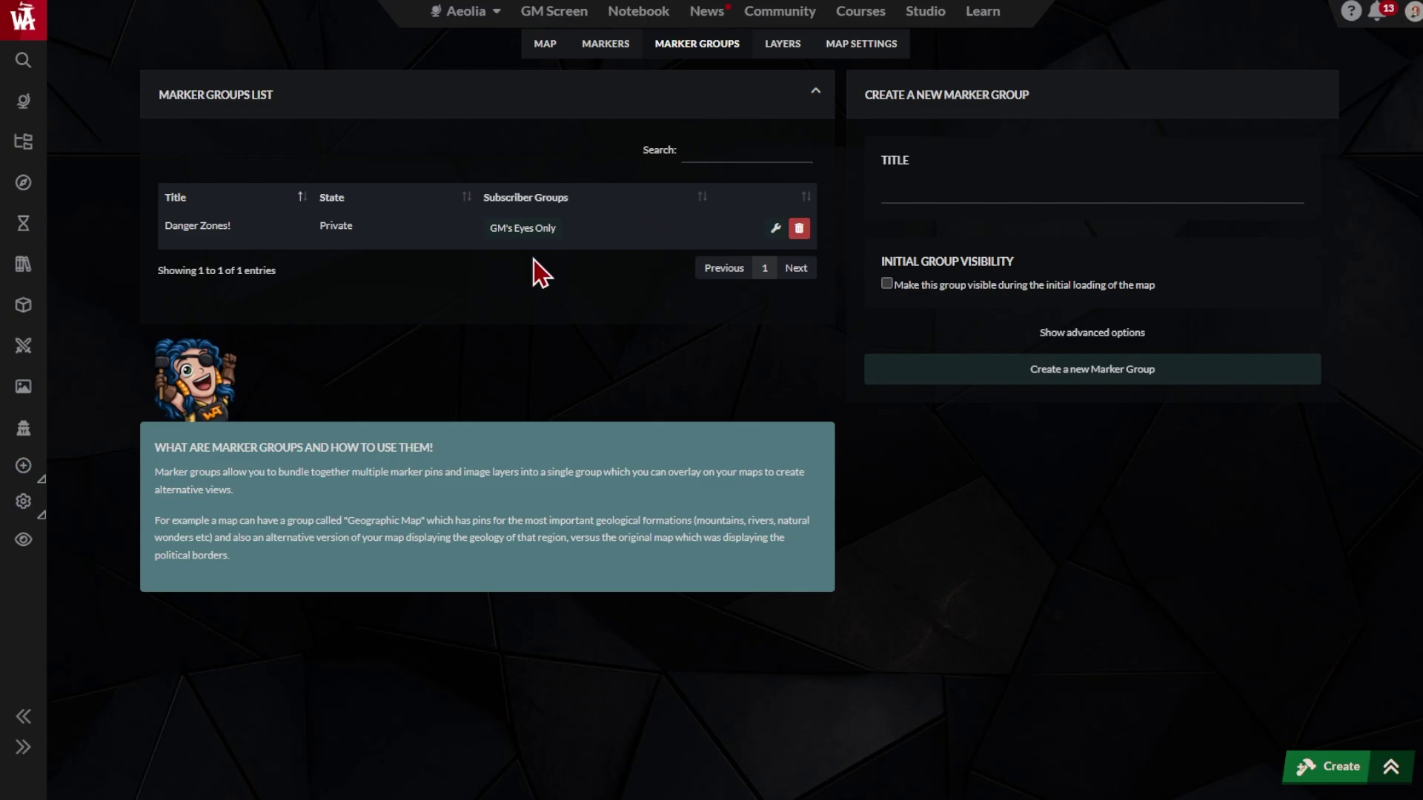
pyautogui.click(606, 64)
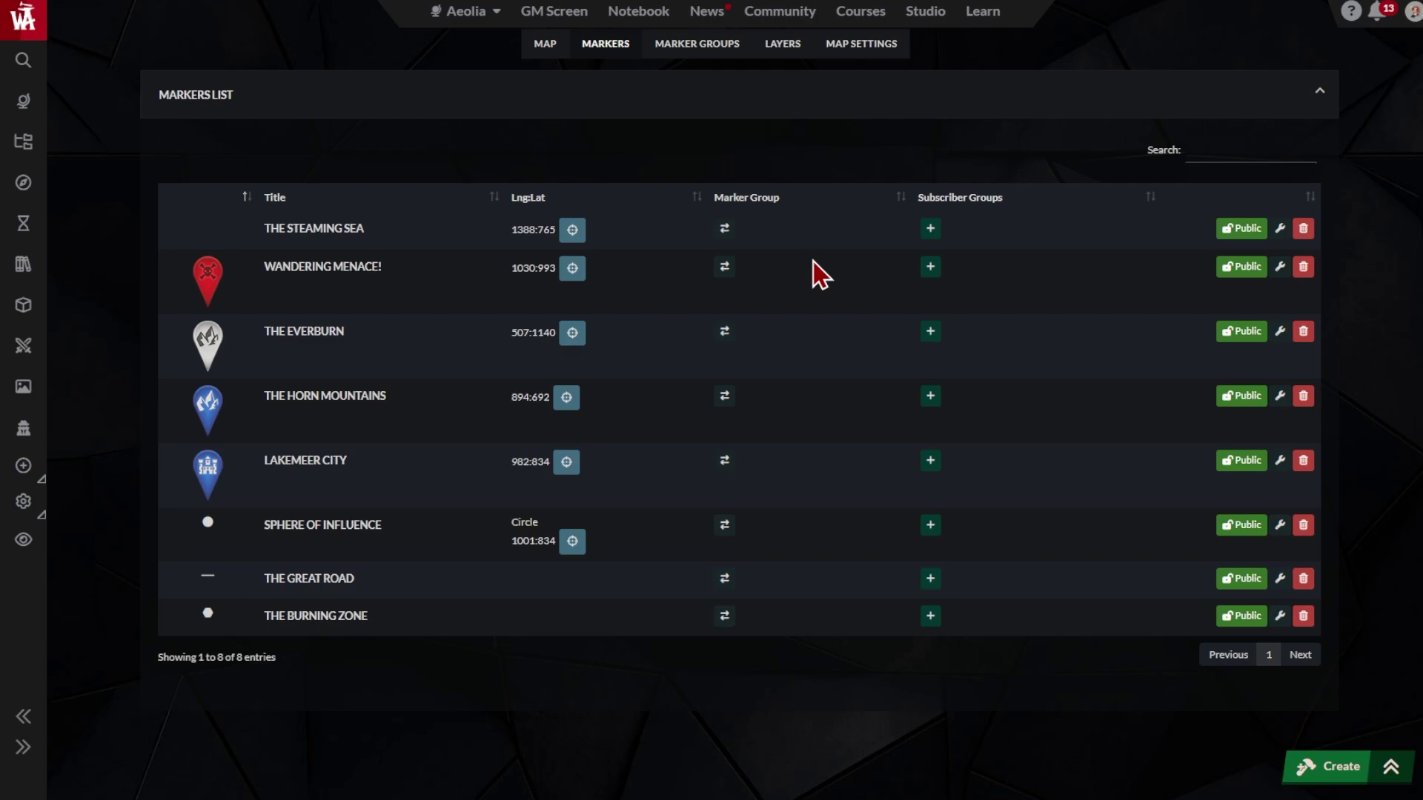
pyautogui.click(724, 524)
pyautogui.click(634, 529)
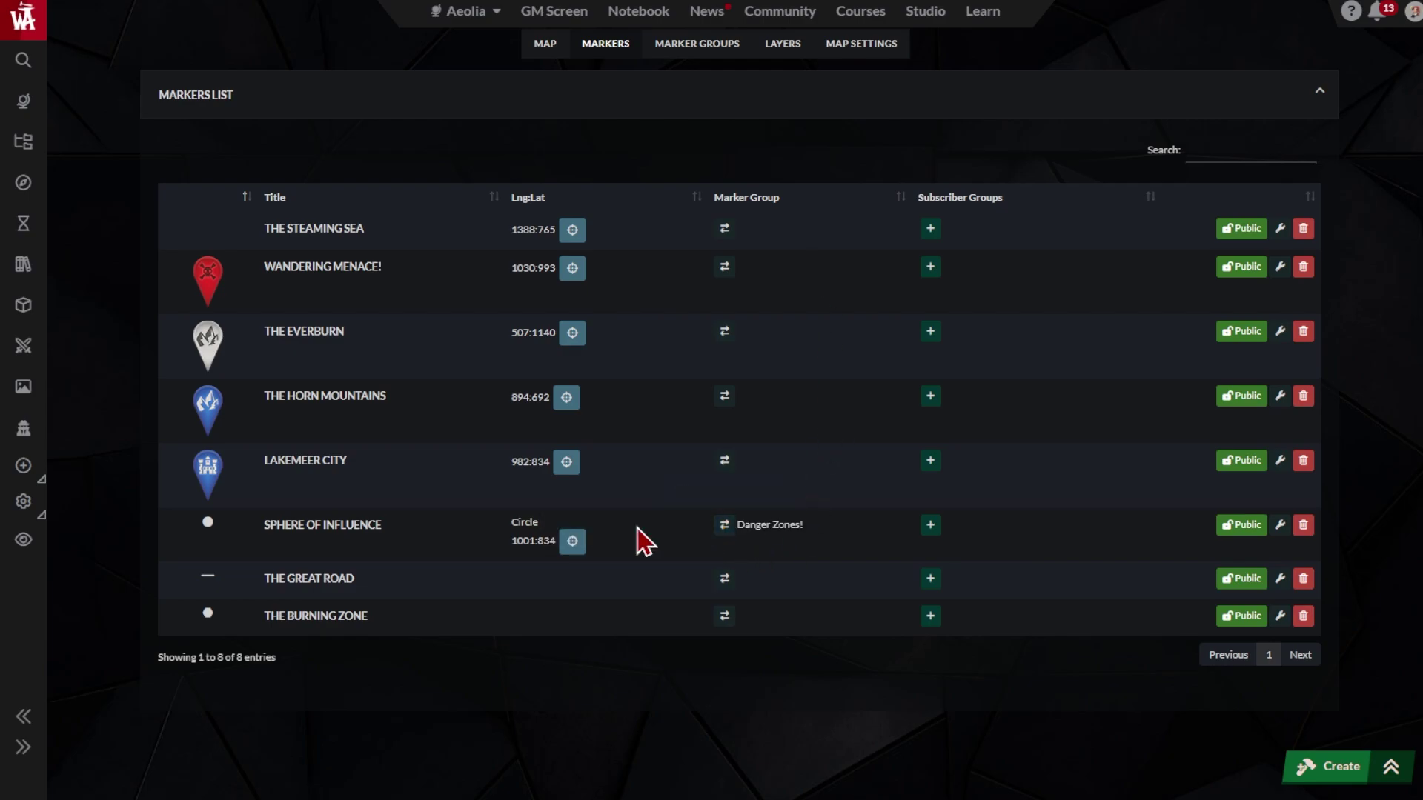
pyautogui.click(724, 616)
pyautogui.click(611, 624)
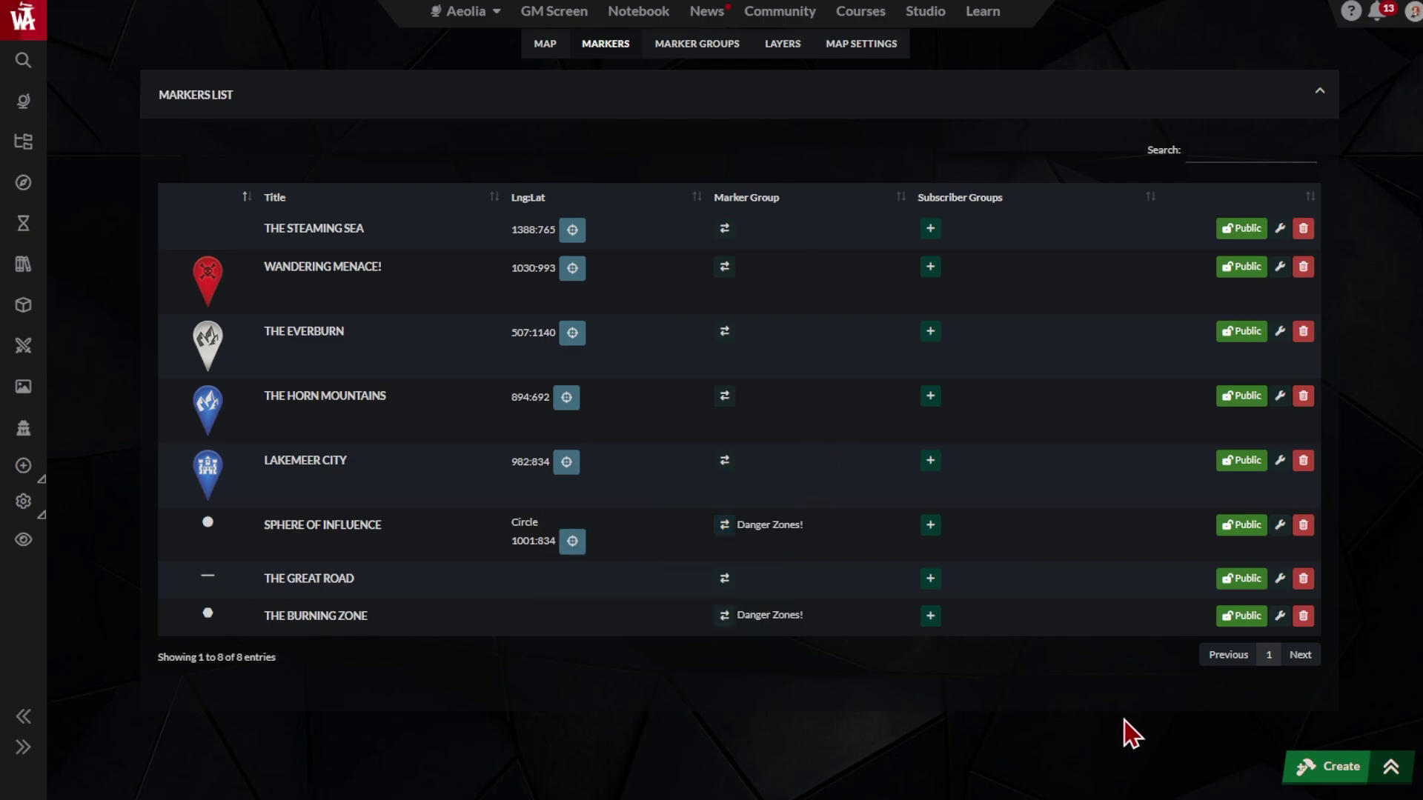
# Toggle the Danger Zones! overlay on and off twice over the map
pyautogui.click(560, 48)
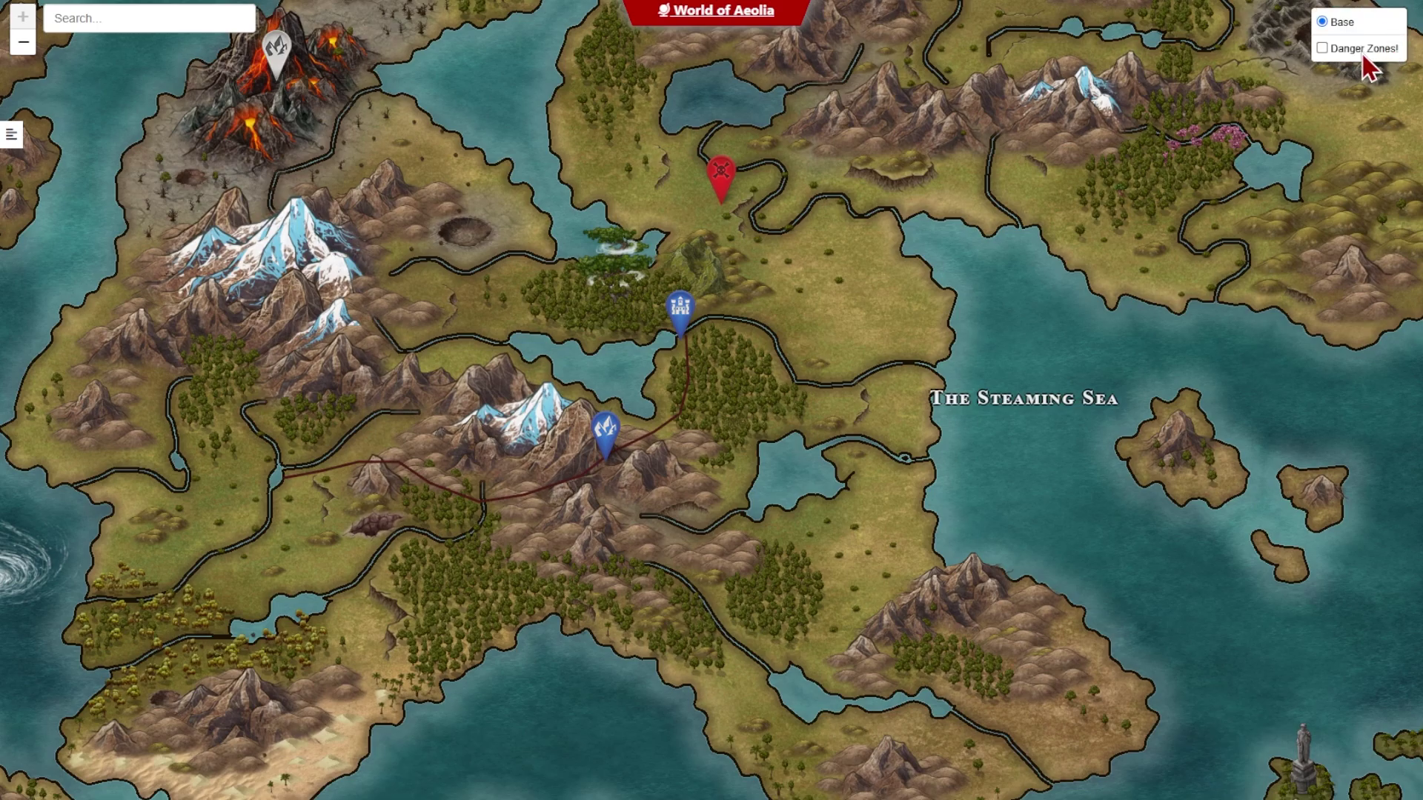
pyautogui.click(1363, 54)
pyautogui.click(1363, 53)
pyautogui.click(1363, 53)
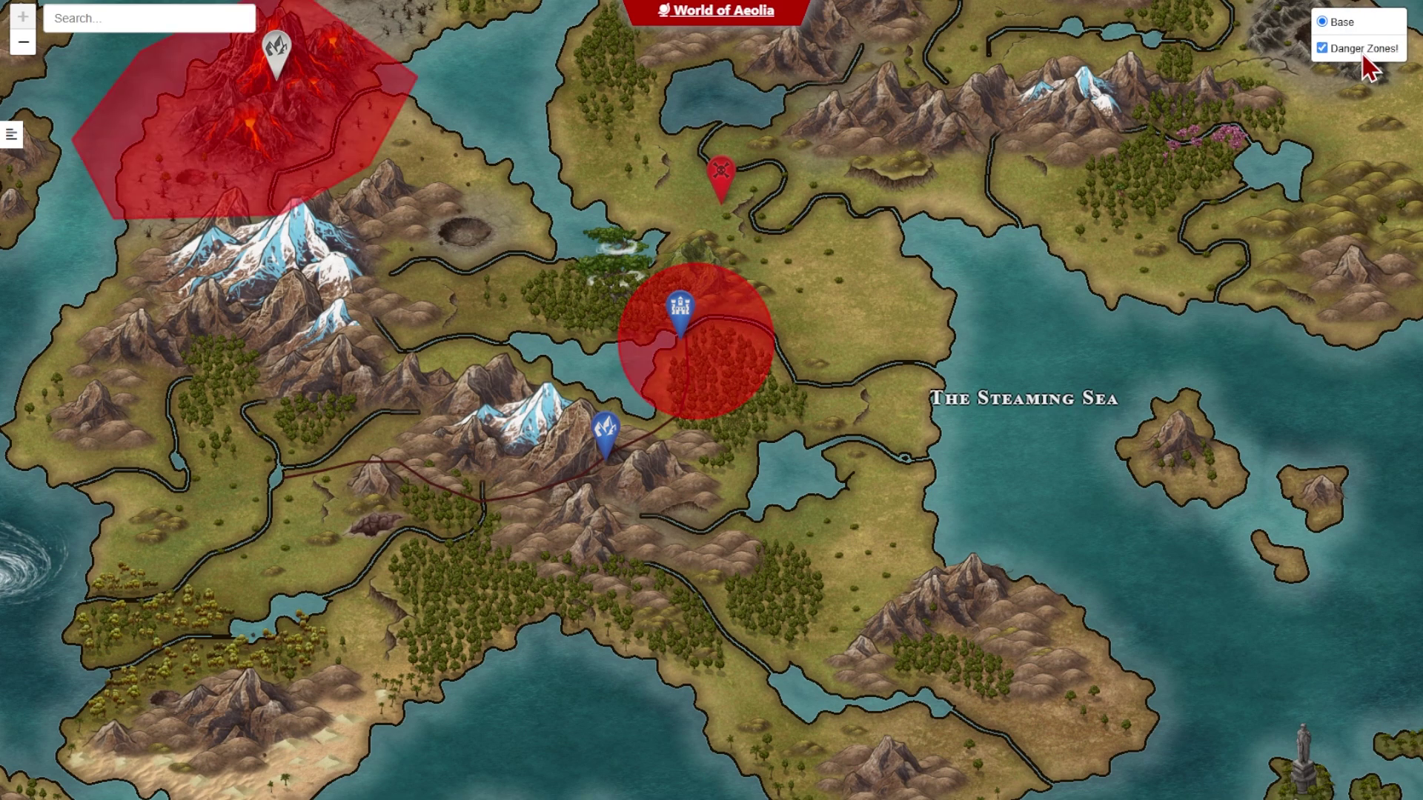
pyautogui.click(1363, 53)
# Open Lakemeer City's popup, then compare the Overlay of Faculties and Below the Veiled Academy layers
pyautogui.click(680, 306)
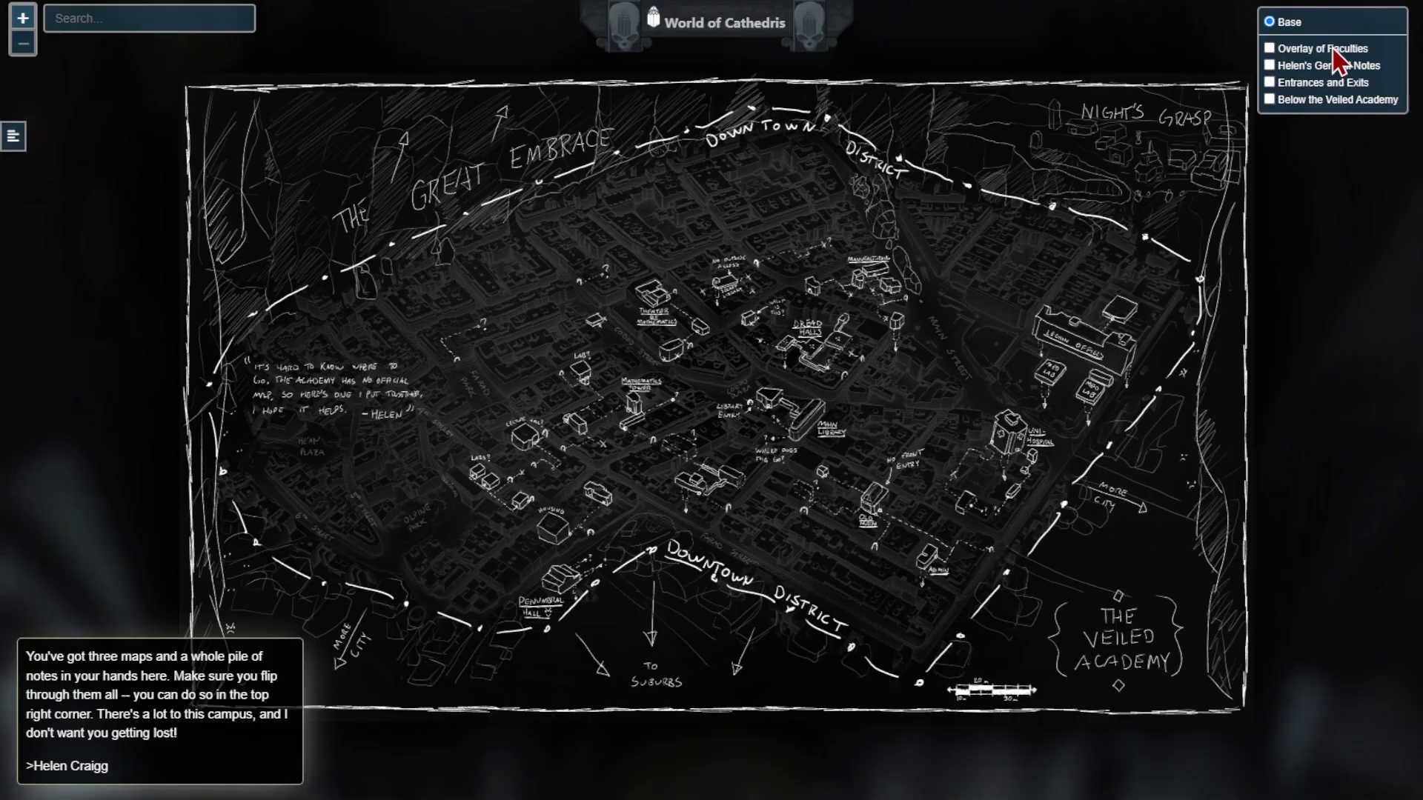
pyautogui.click(1332, 49)
pyautogui.click(1332, 52)
pyautogui.click(1315, 102)
pyautogui.click(1316, 103)
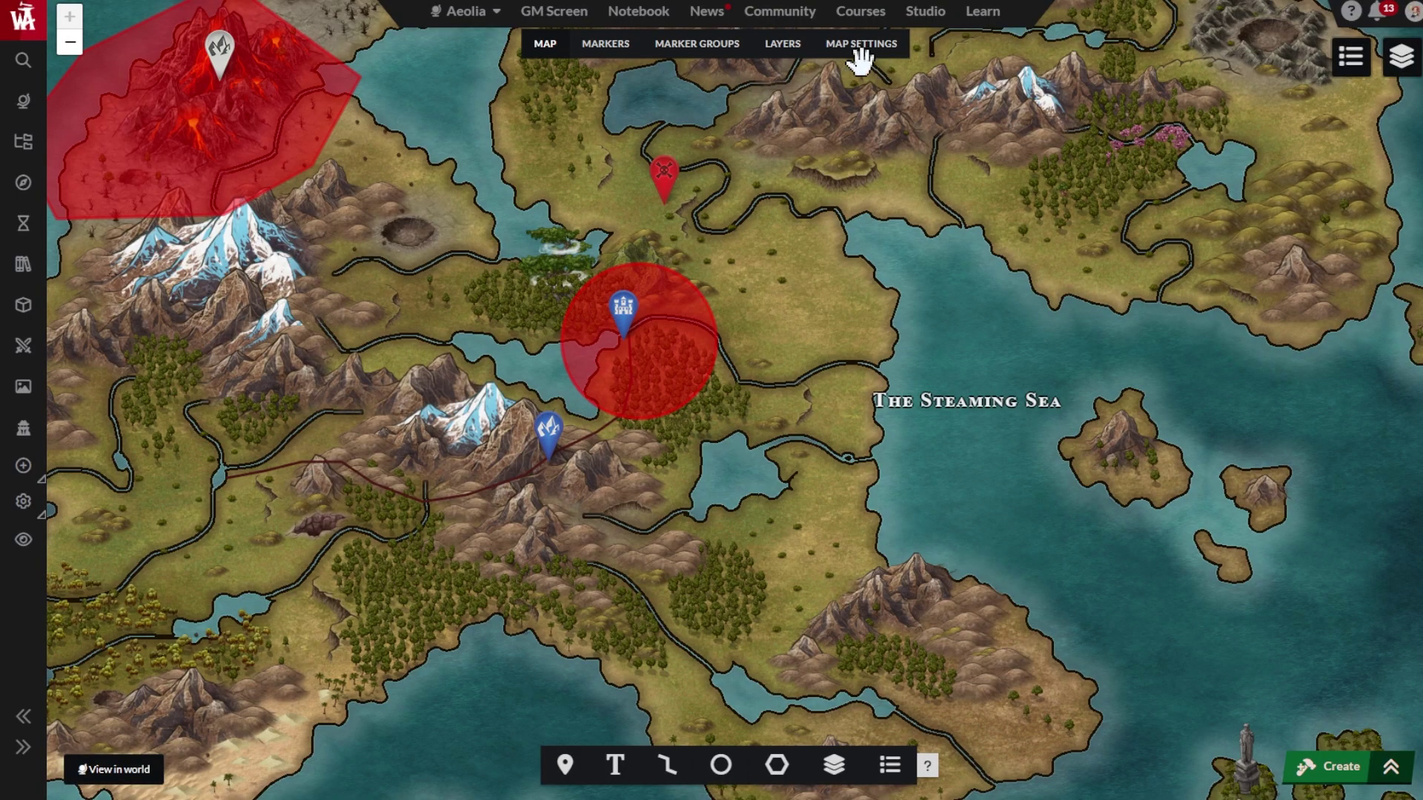
# In the map settings, expand and collapse the 'Update Map Primary Image' section
pyautogui.click(858, 46)
pyautogui.click(1019, 234)
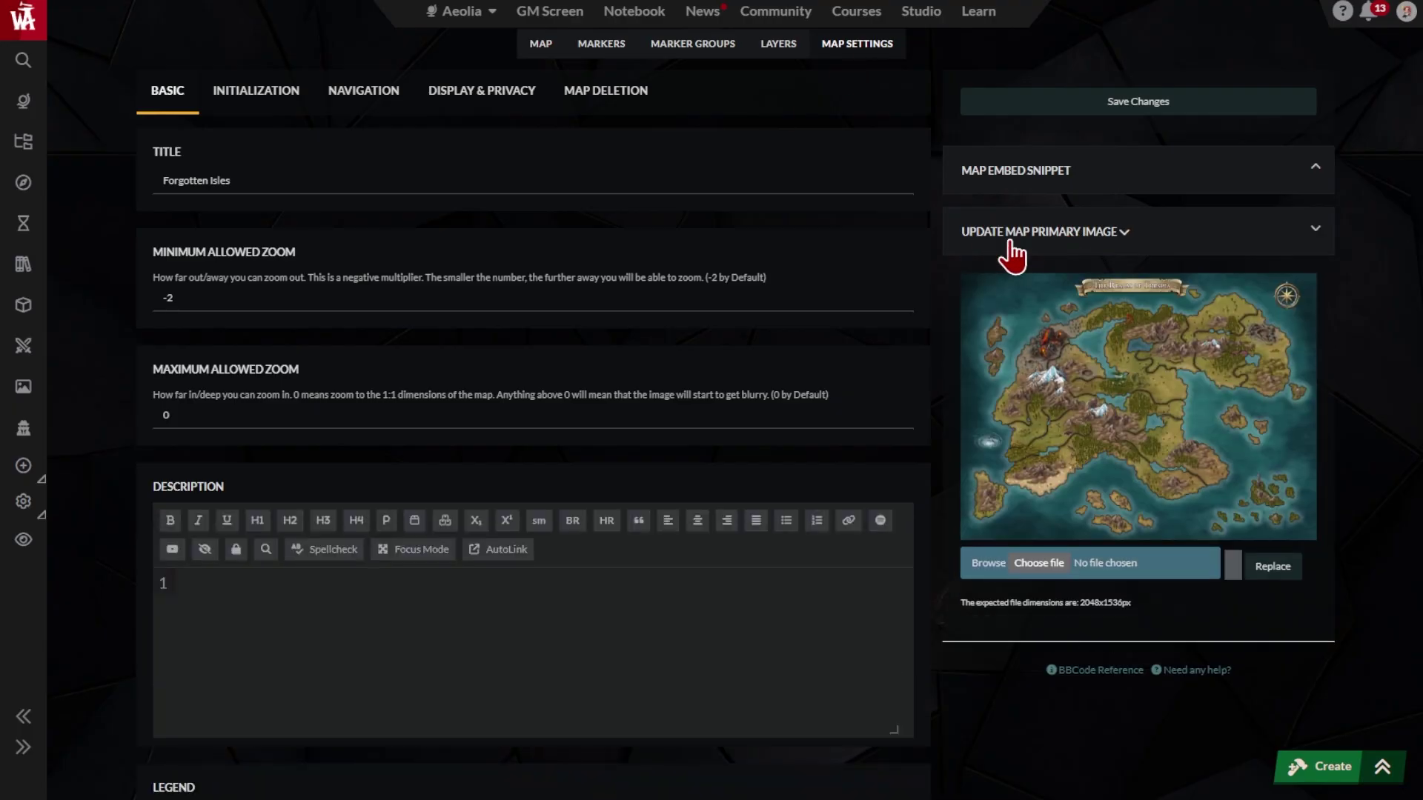
pyautogui.click(1073, 232)
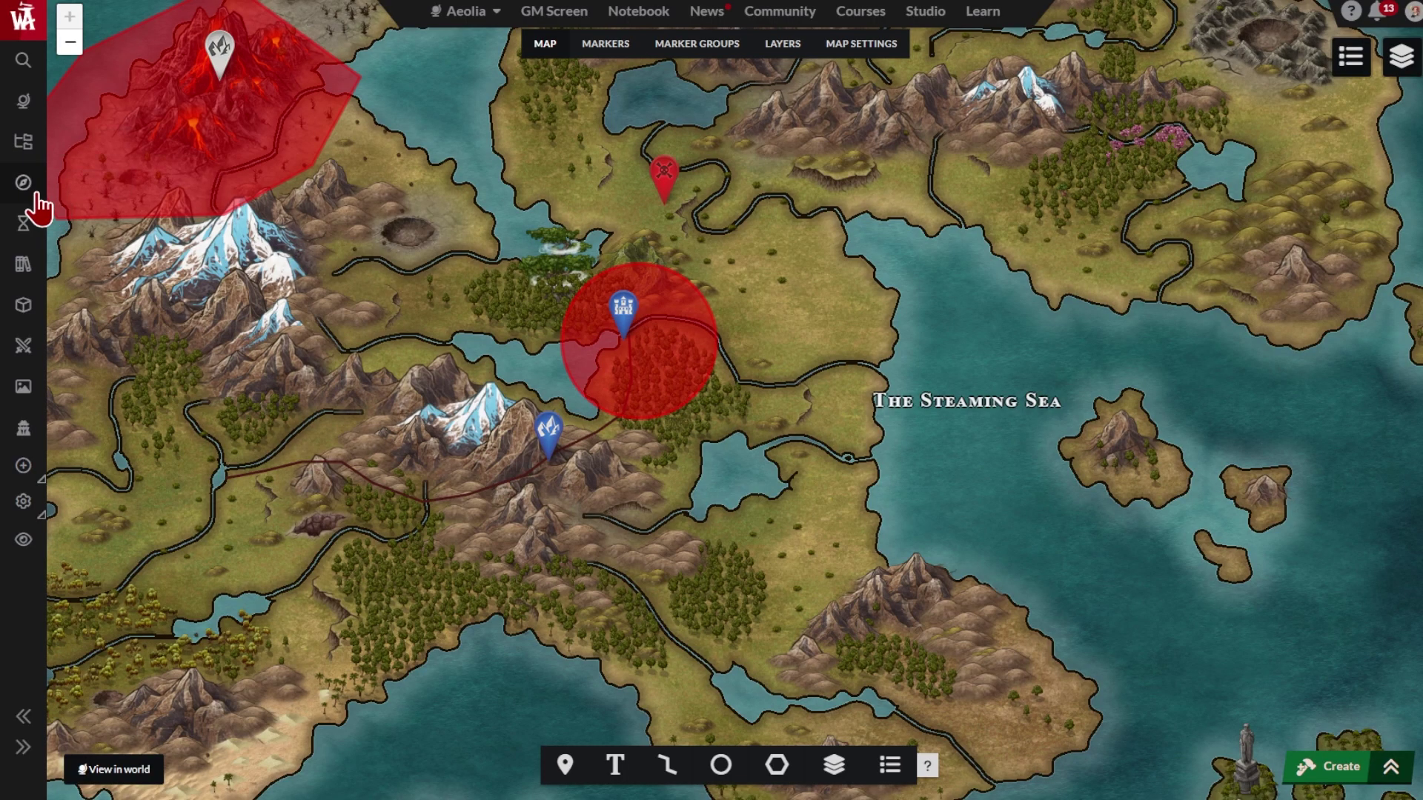
# From the maps list, place a new pin on the Aeolia map to start its marker form
pyautogui.click(25, 185)
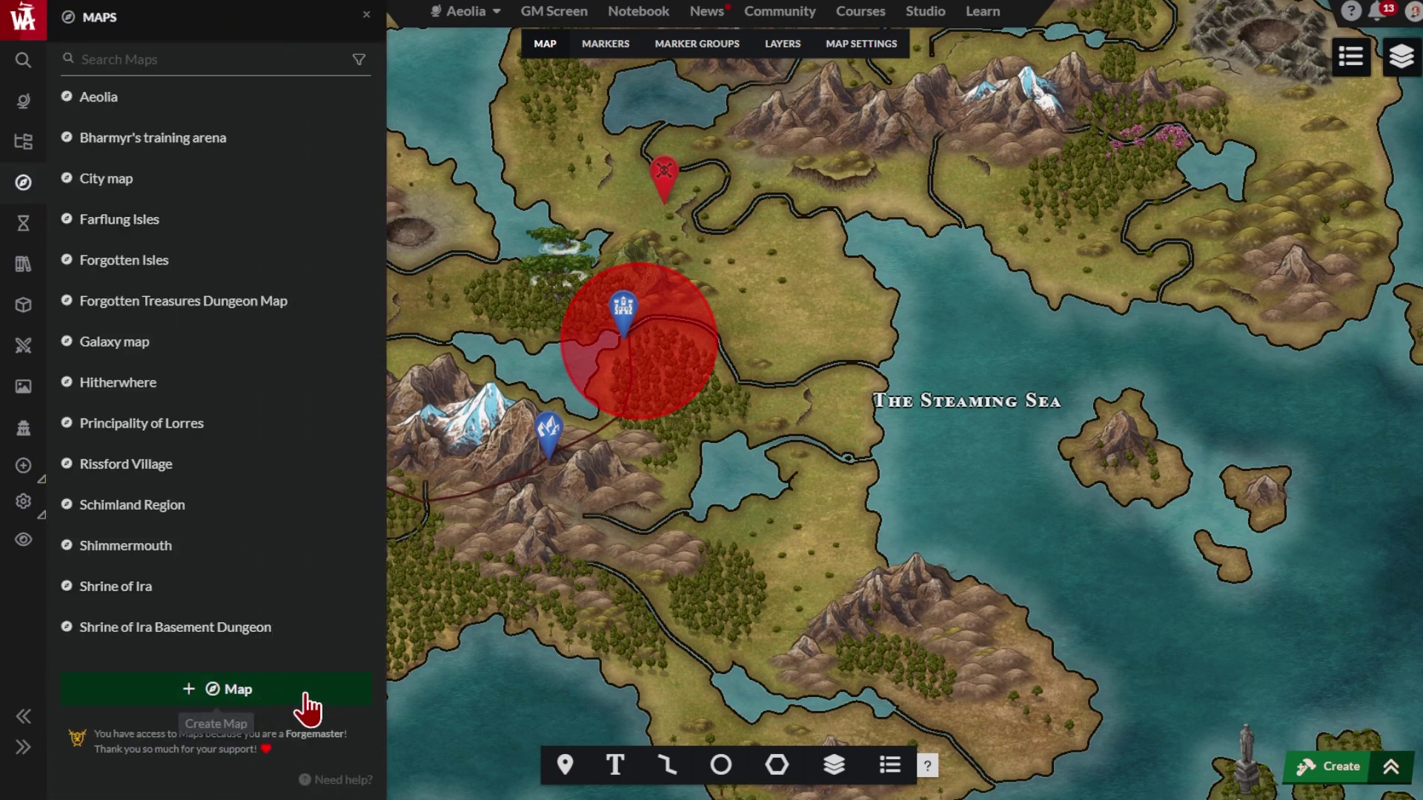
pyautogui.click(565, 765)
pyautogui.click(785, 524)
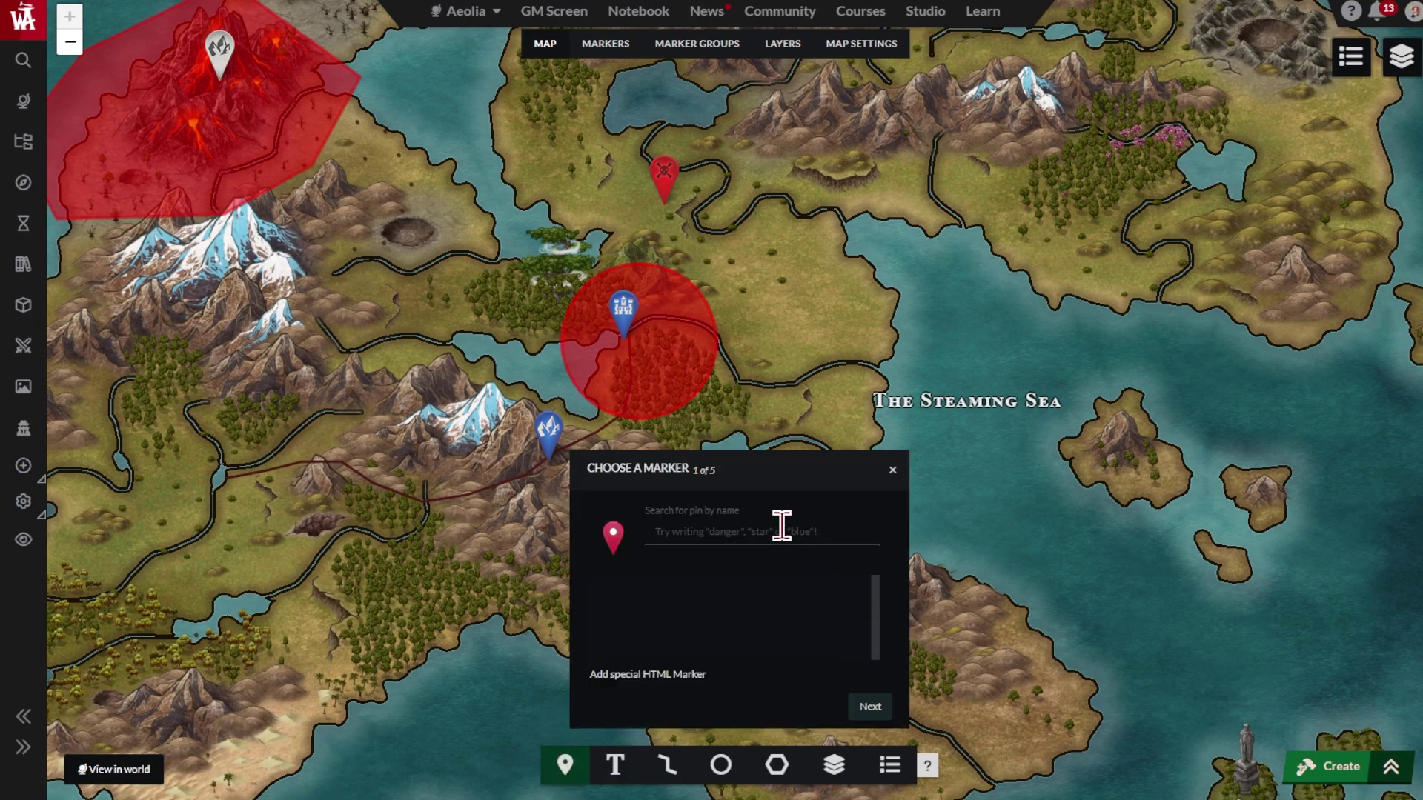